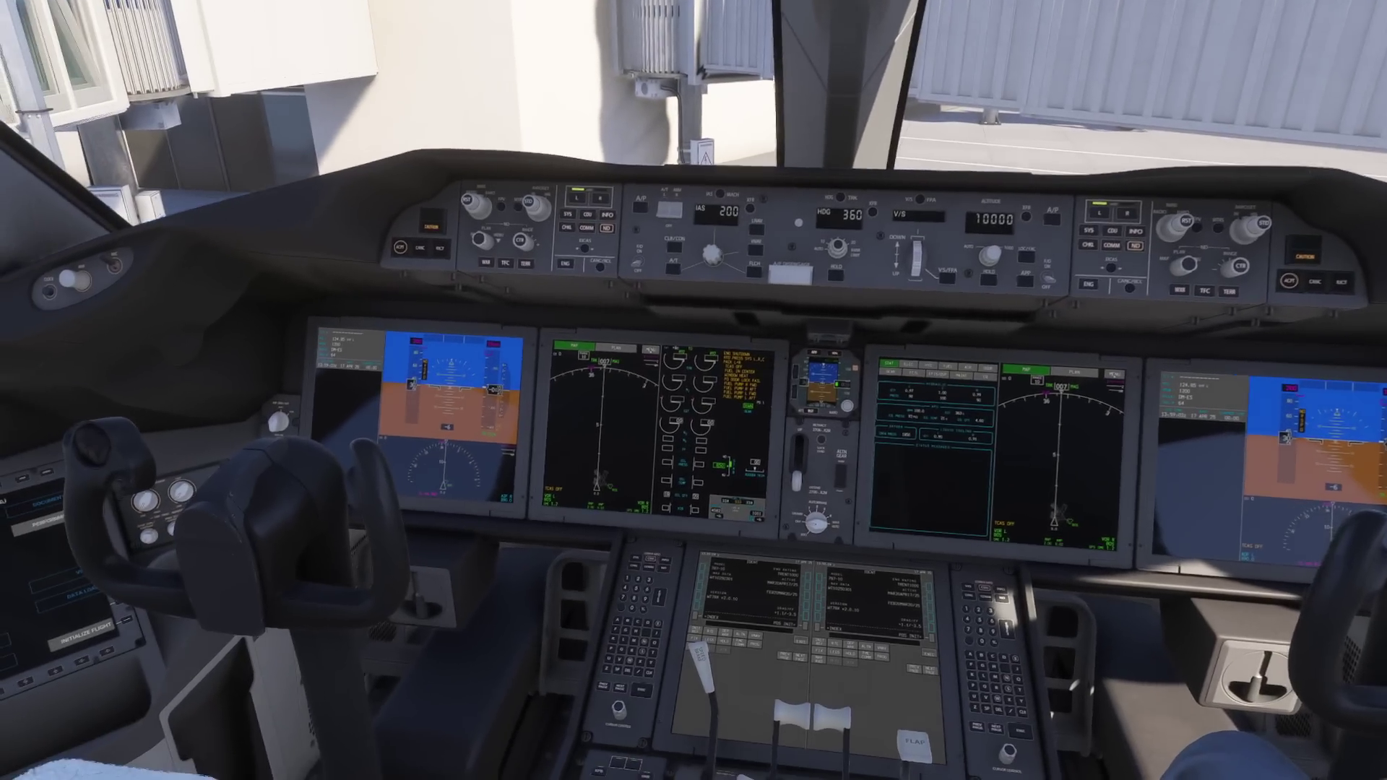
# Enter KBOS as the reference airport on the left CDU's POS INIT page
pyautogui.hotkey('ctrl', '2')
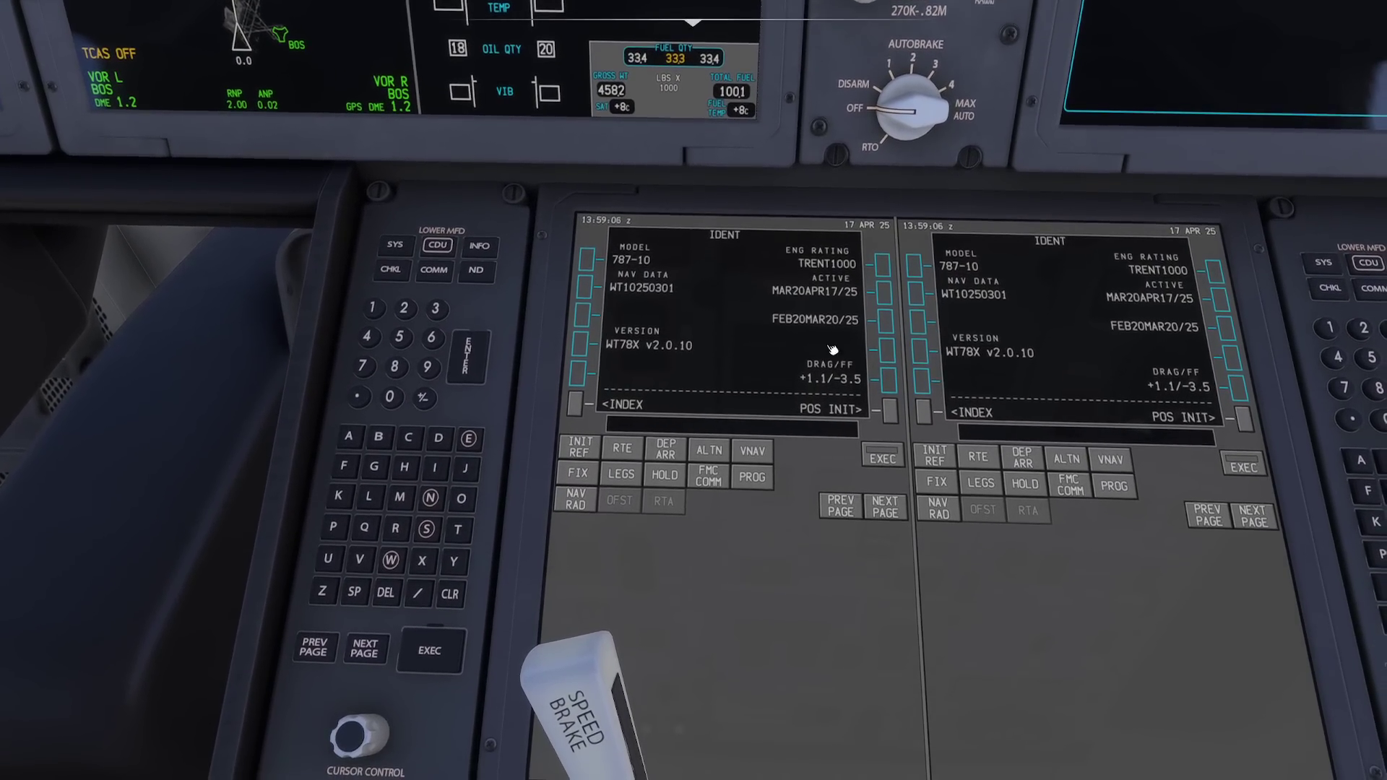
pyautogui.click(886, 411)
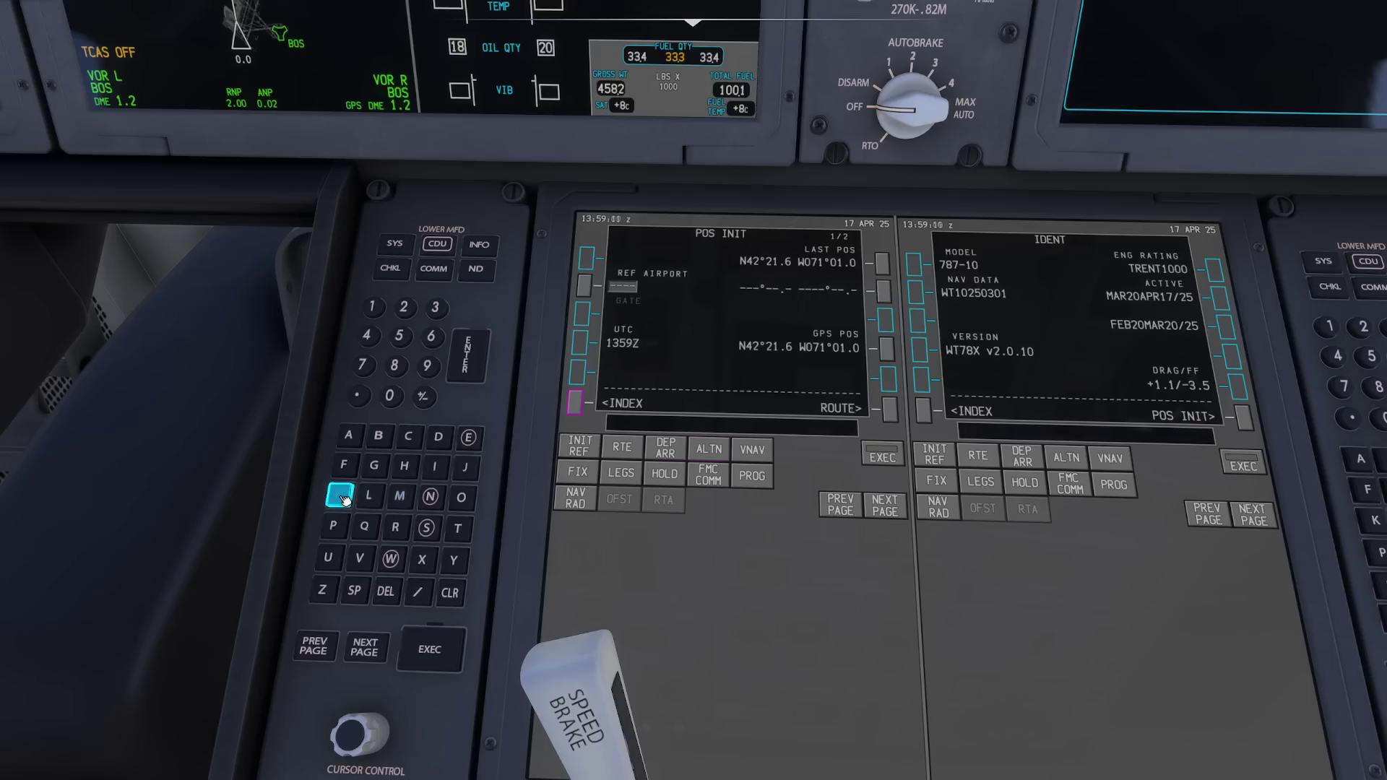
pyautogui.click(462, 498)
pyautogui.click(427, 528)
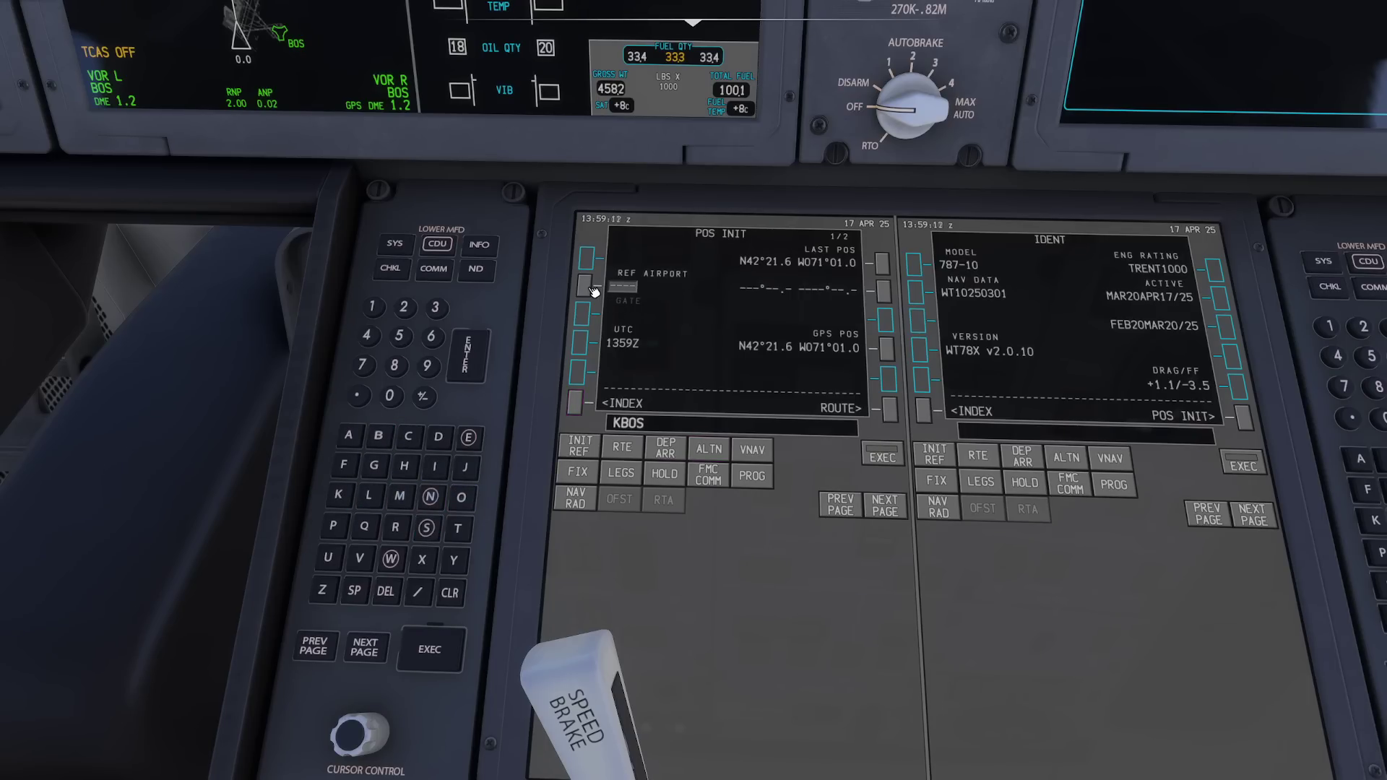
pyautogui.click(583, 287)
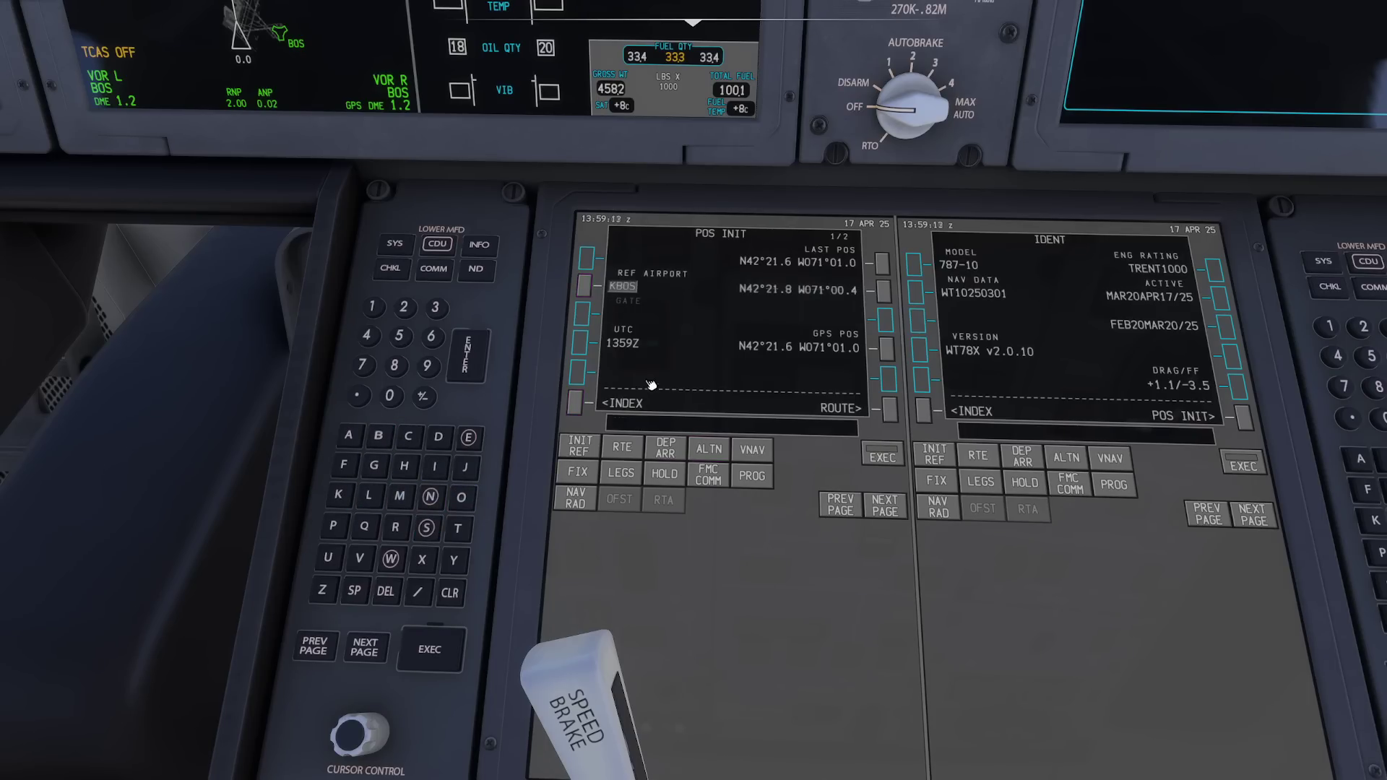
# Bring up the EFB tablet with the flight planner's Route page in front of the cockpit view
pyautogui.rightClick(679, 409)
pyautogui.scroll(-3, 693, 390)
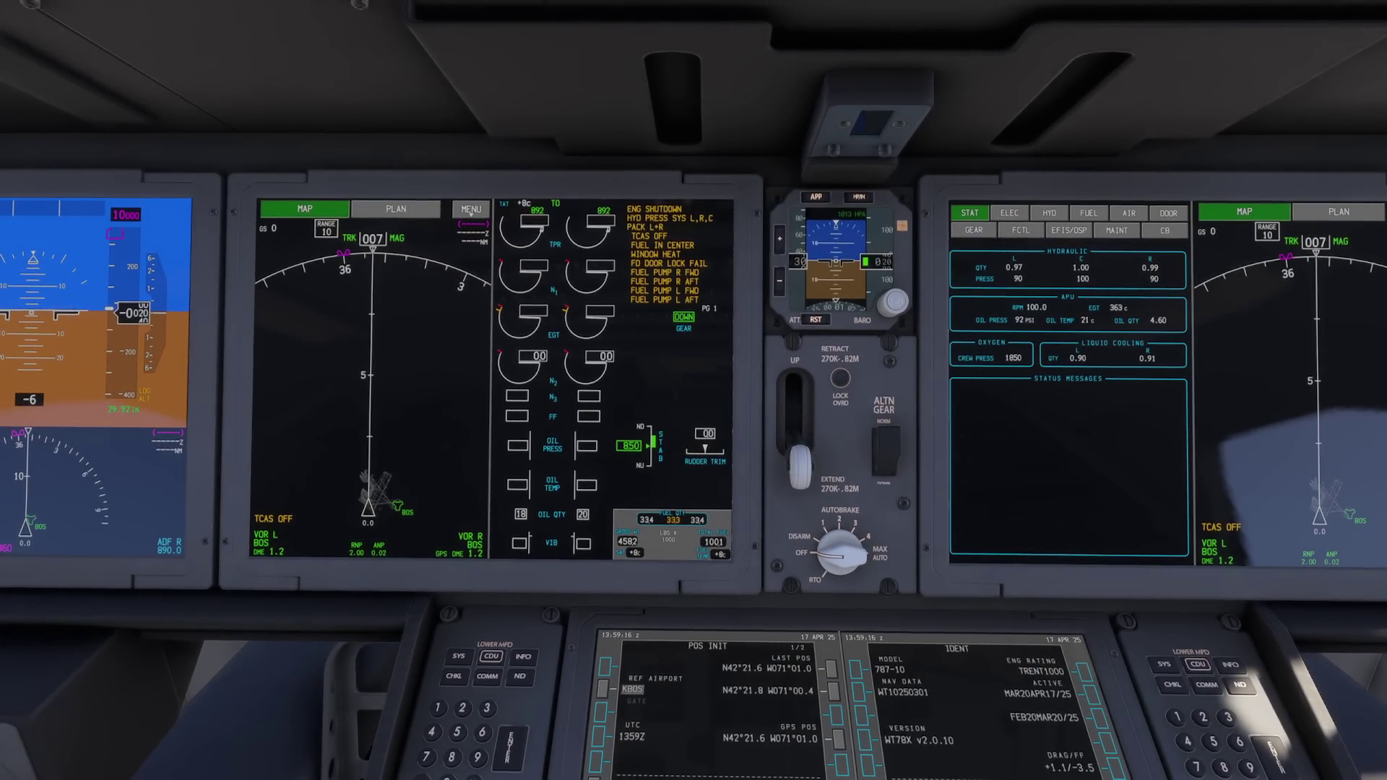
pyautogui.scroll(-2, 694, 390)
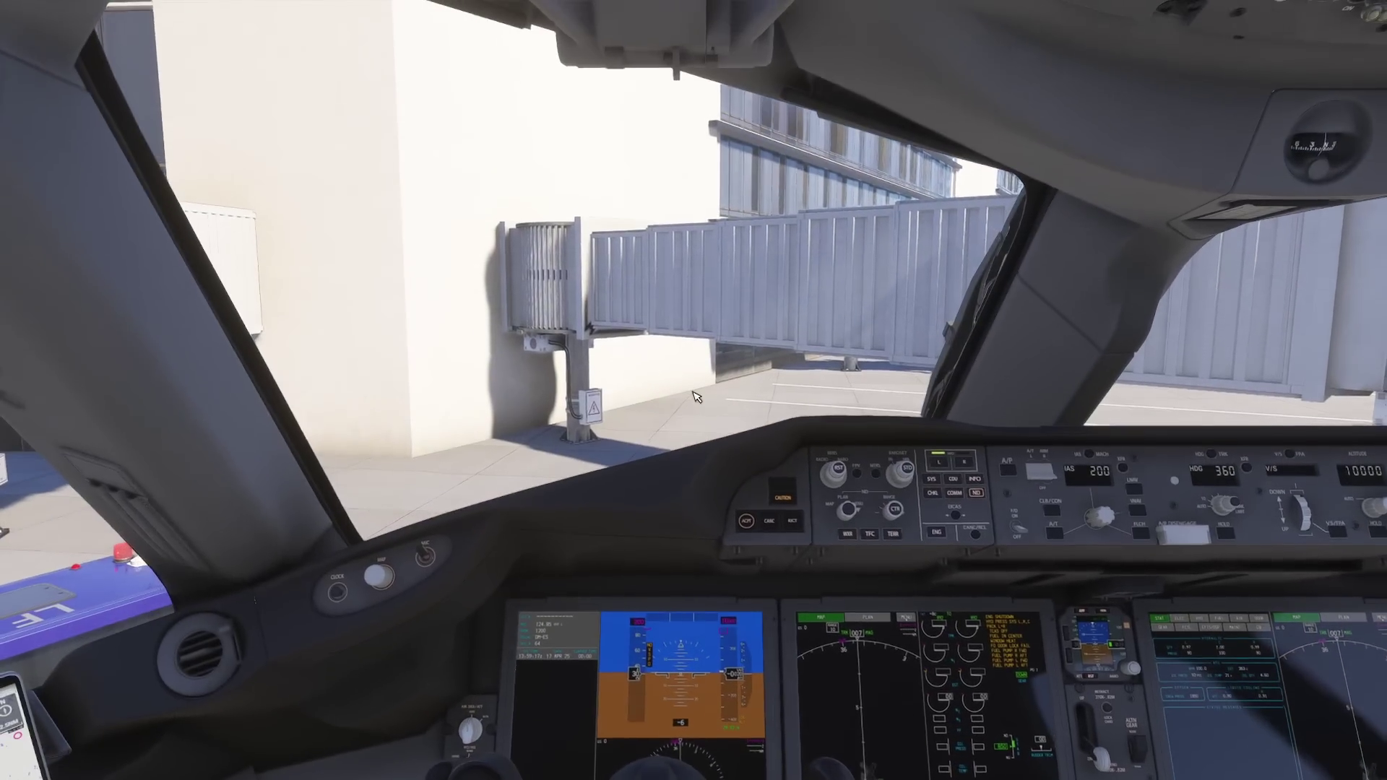
pyautogui.rightClick(745, 303)
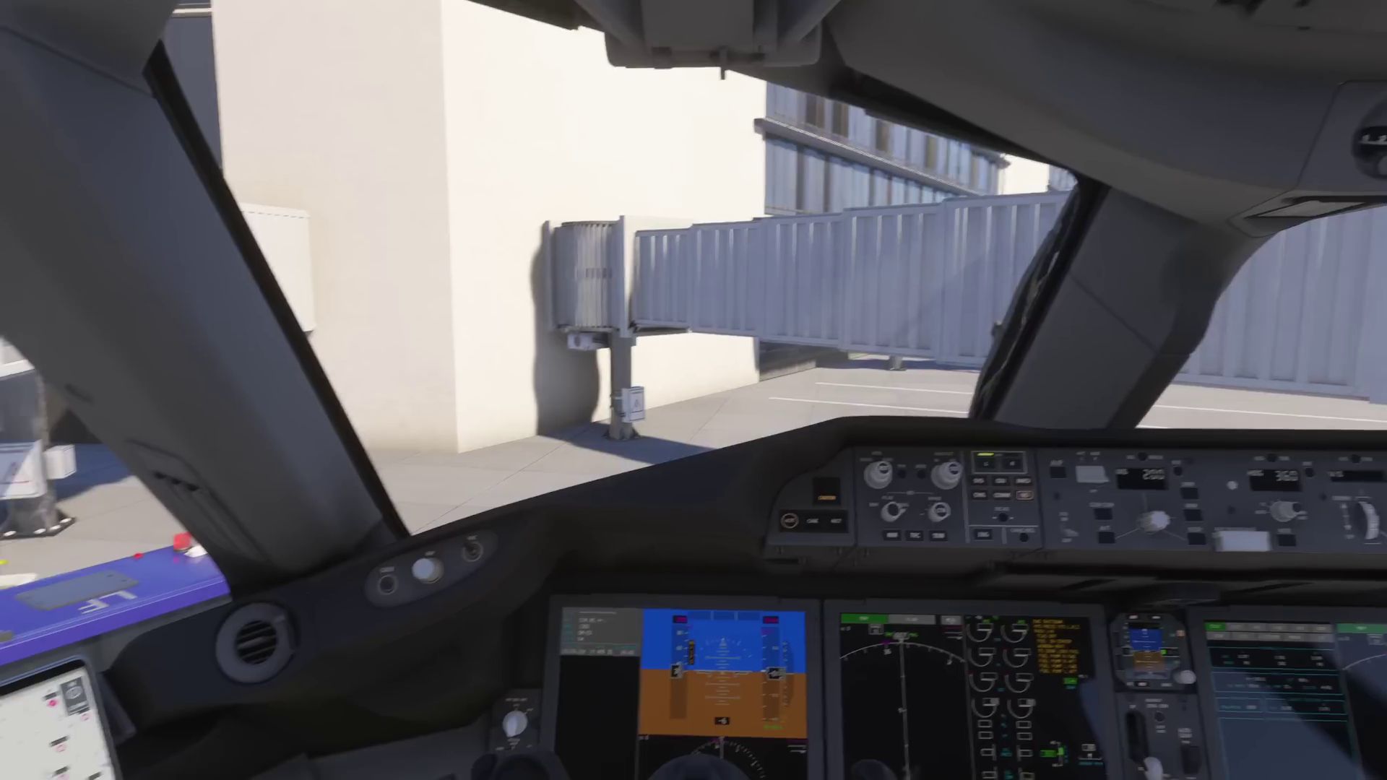
pyautogui.press('Tab')
pyautogui.press('Tab')
pyautogui.rightClick(486, 362)
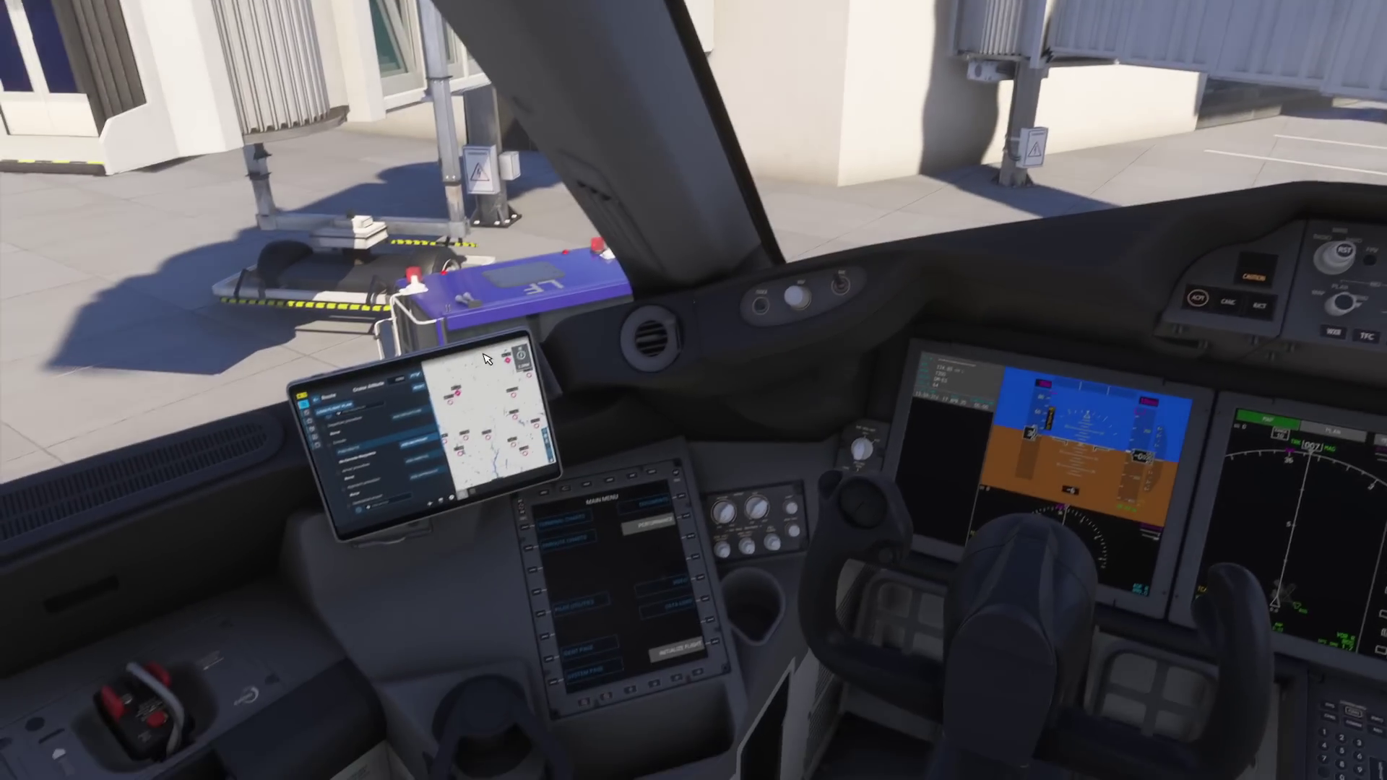
pyautogui.press('Tab')
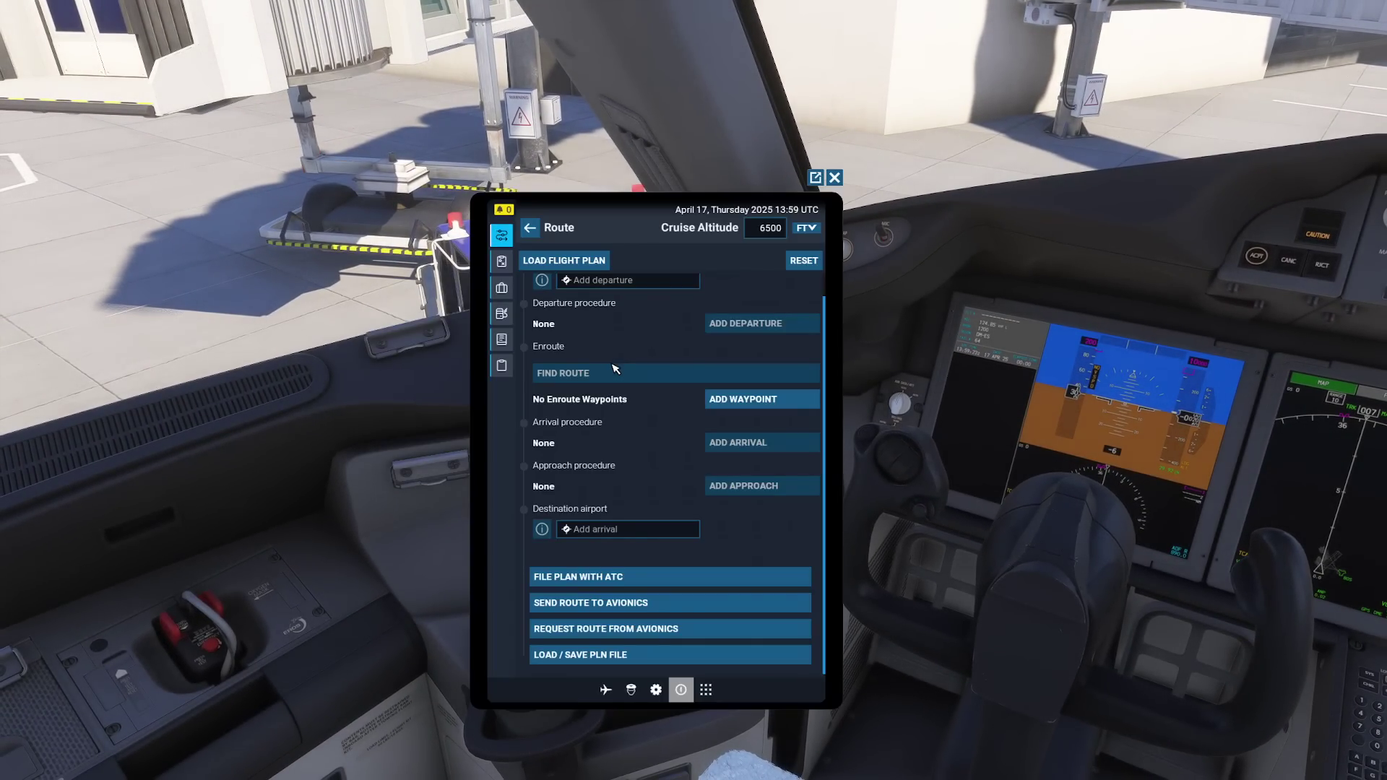
pyautogui.press('Tab')
pyautogui.press('Tab')
pyautogui.scroll(1, 700, 479)
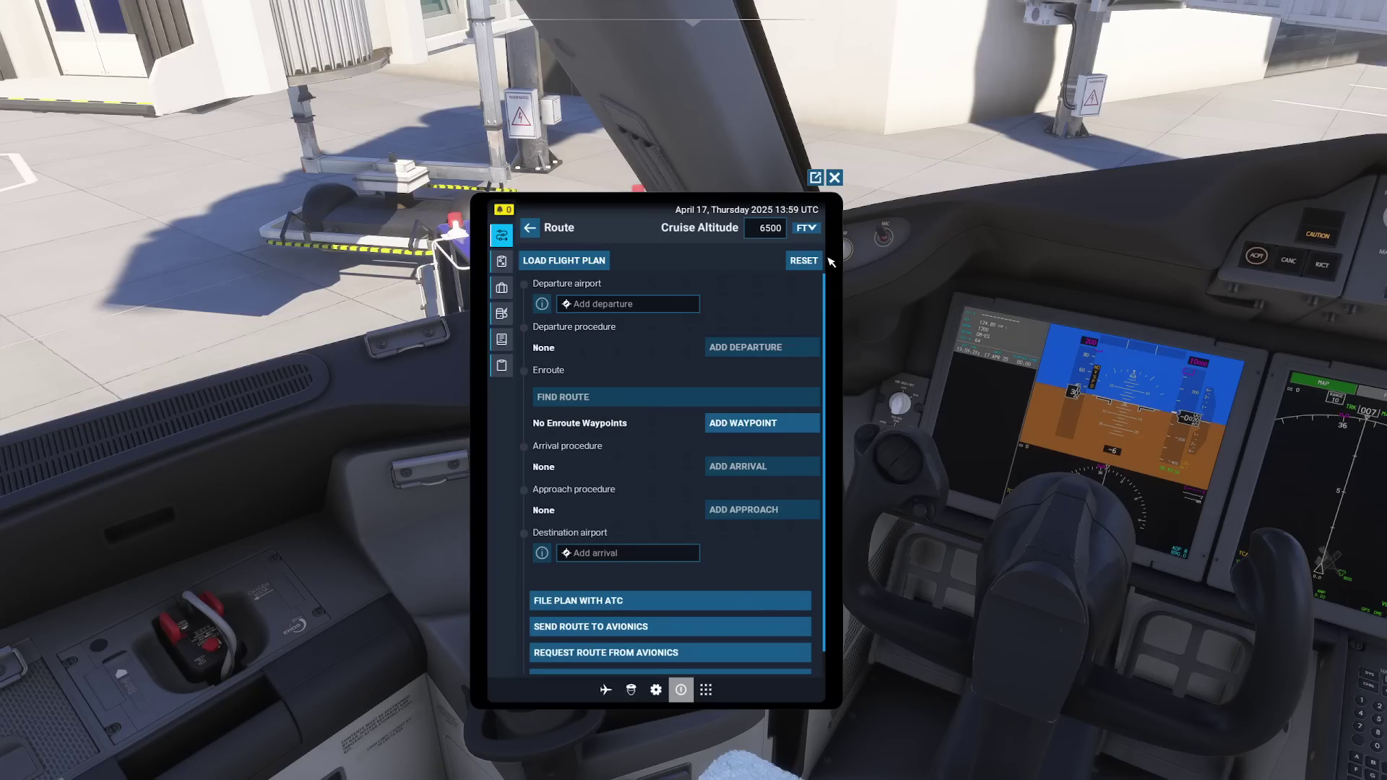
pyautogui.moveTo(893, 421); pyautogui.dragTo(972, 449)
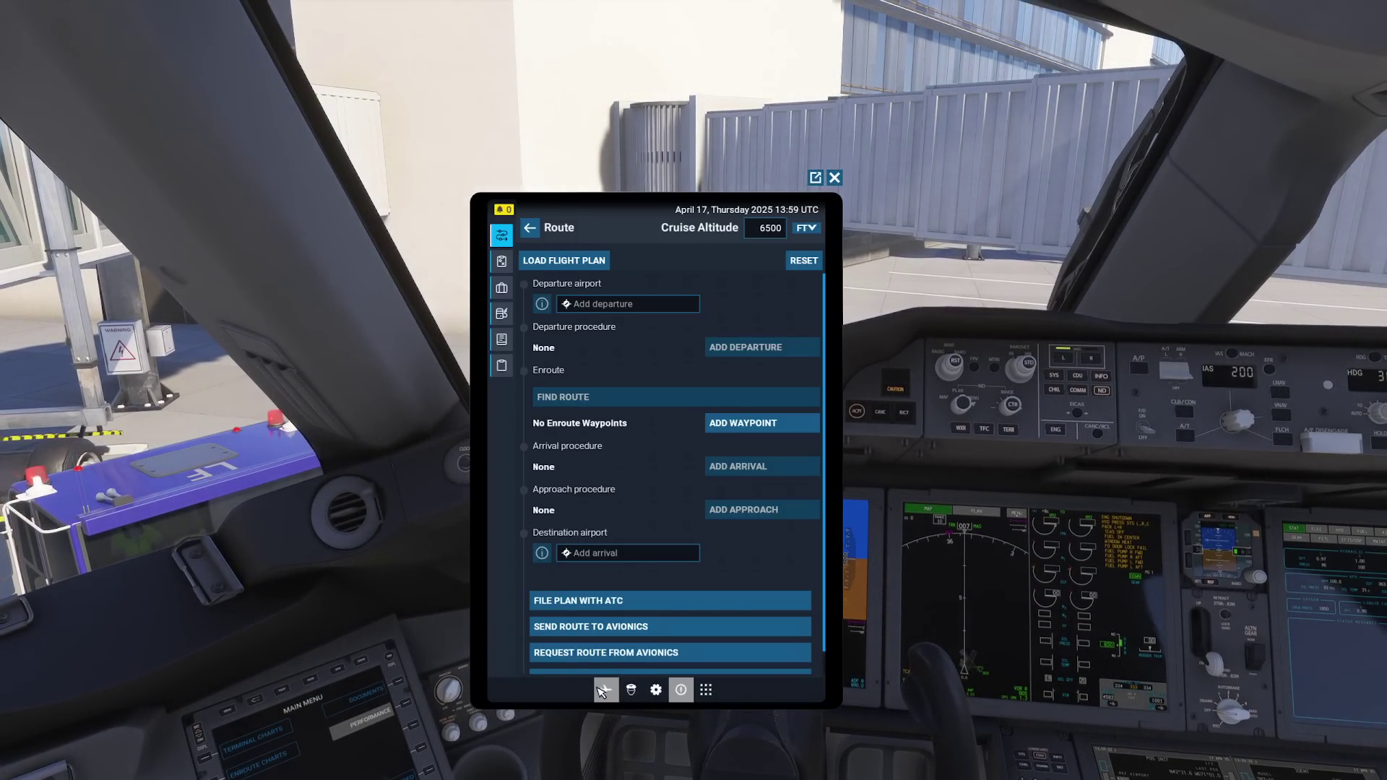
# Look through the tablet's Aircraft, Pilot book and Settings apps, and return to the flight planner's Route page
pyautogui.click(605, 689)
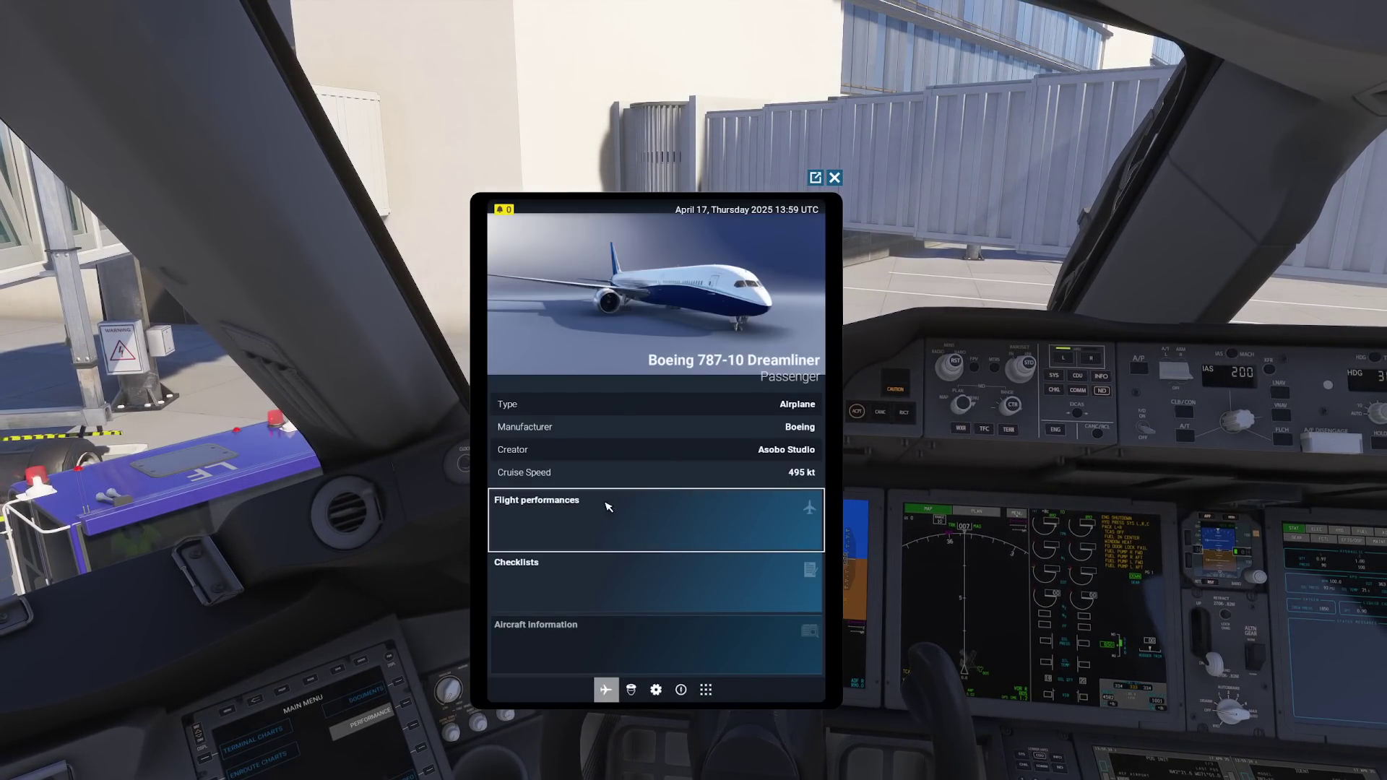
pyautogui.click(630, 689)
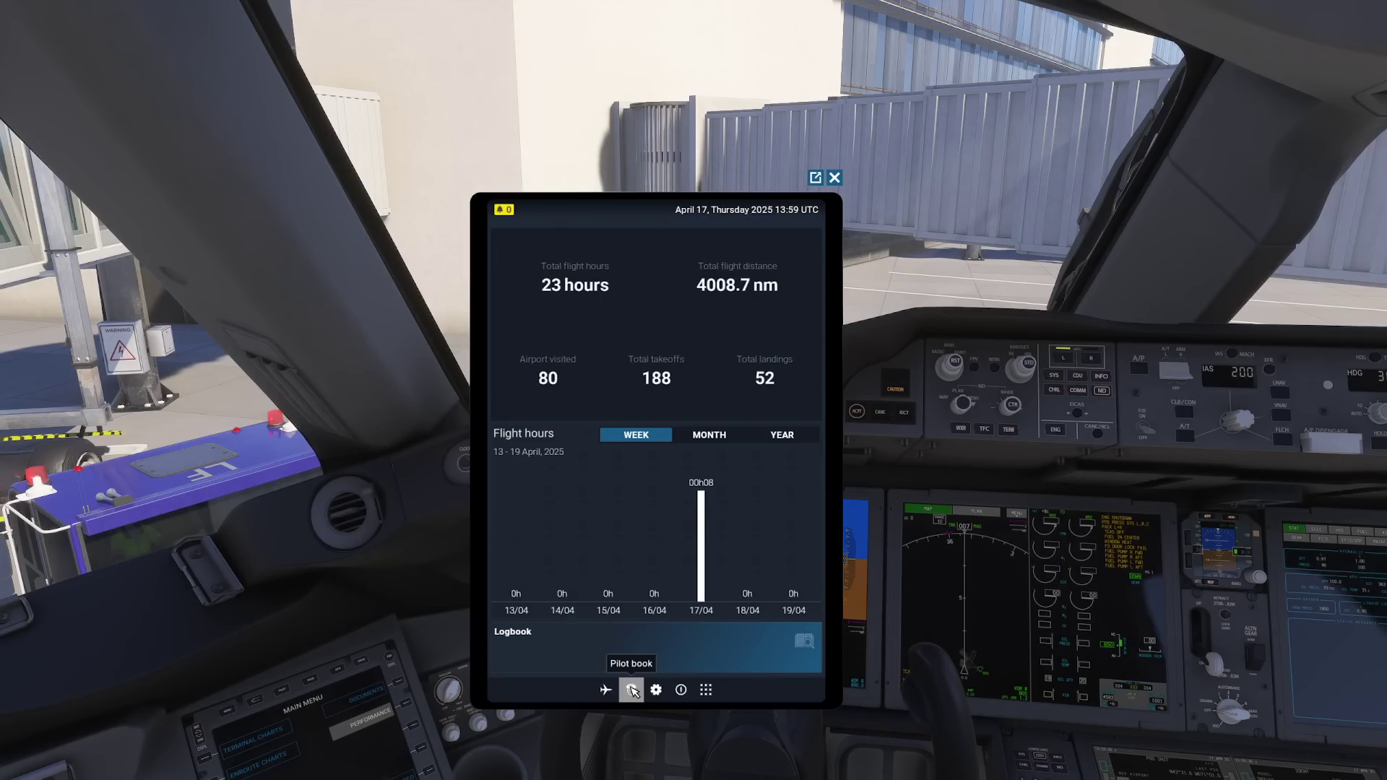
pyautogui.click(657, 690)
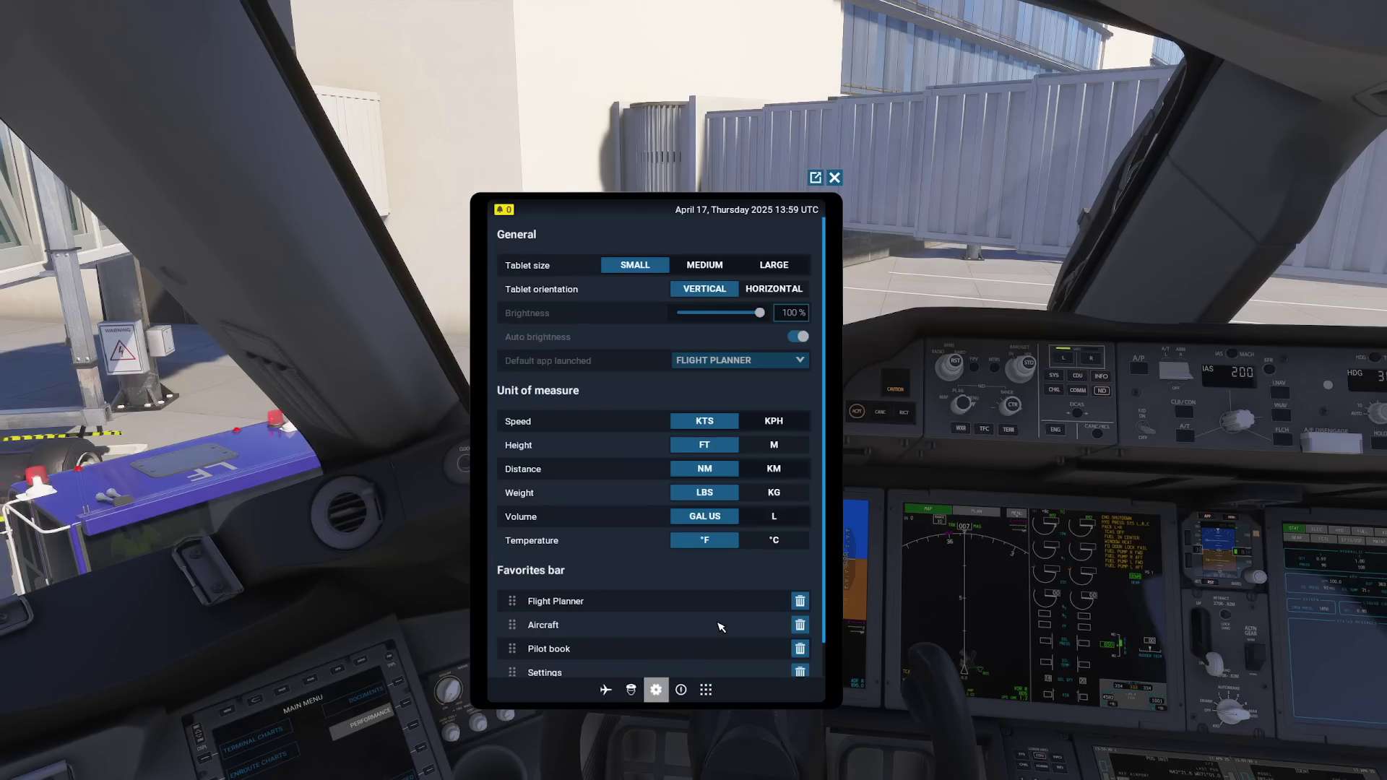
pyautogui.click(681, 690)
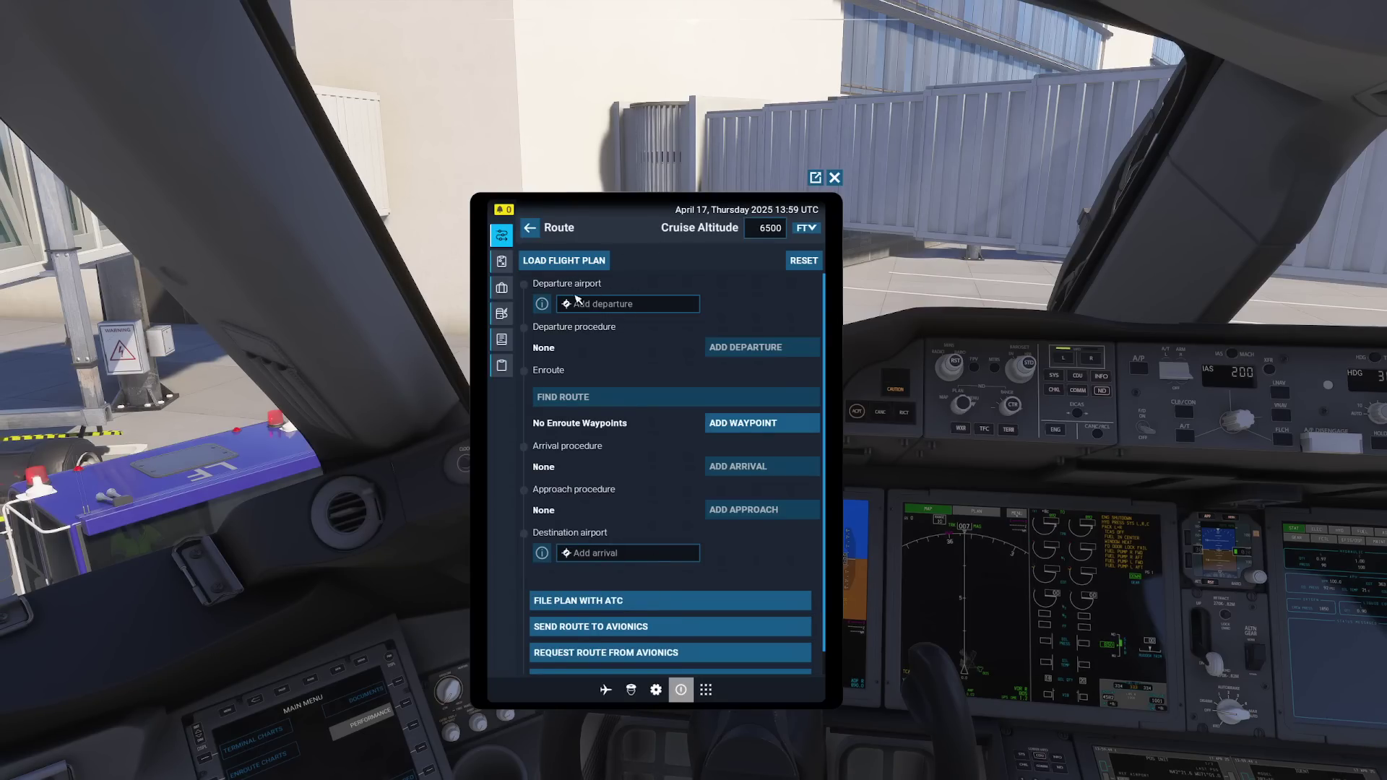
# Set the departure airport to KBOS, Logan Intl
pyautogui.click(610, 306)
pyautogui.write('kbos')
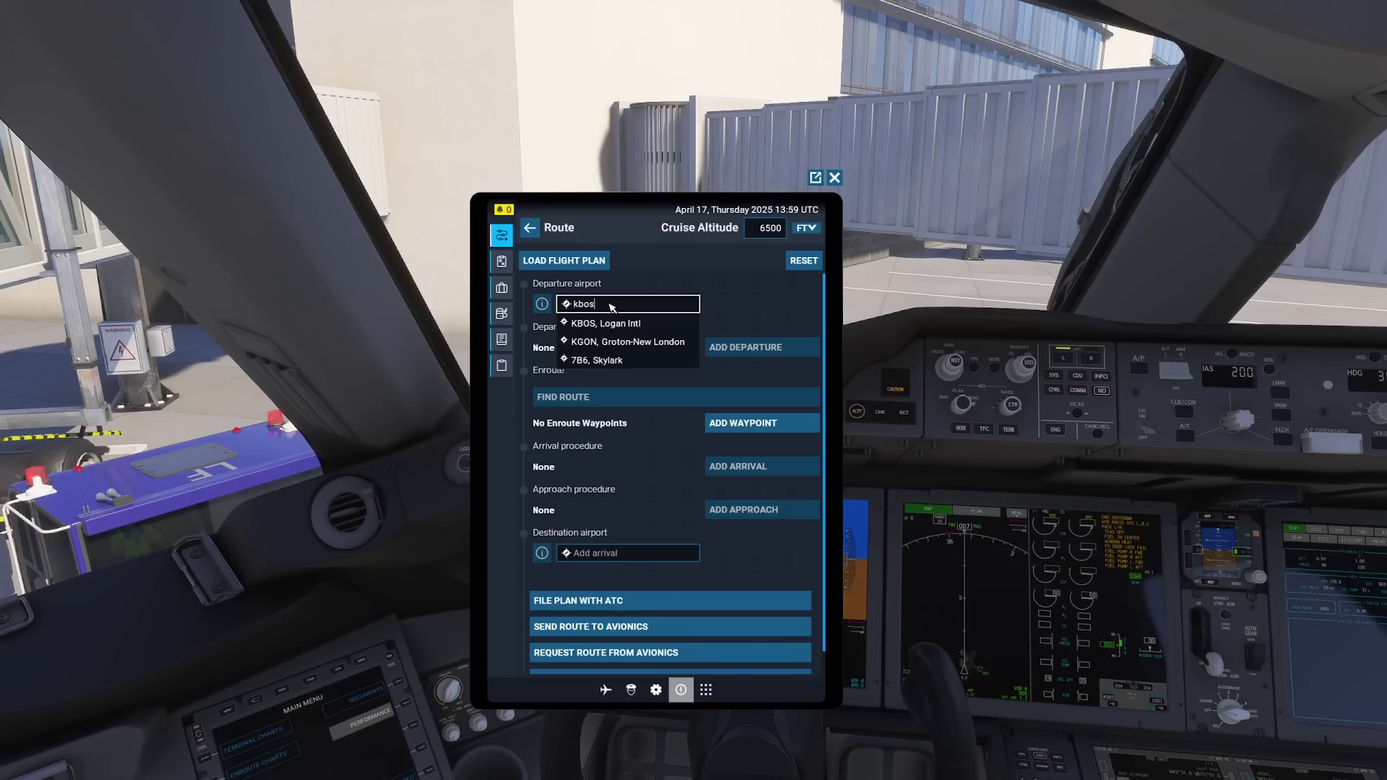
pyautogui.click(609, 324)
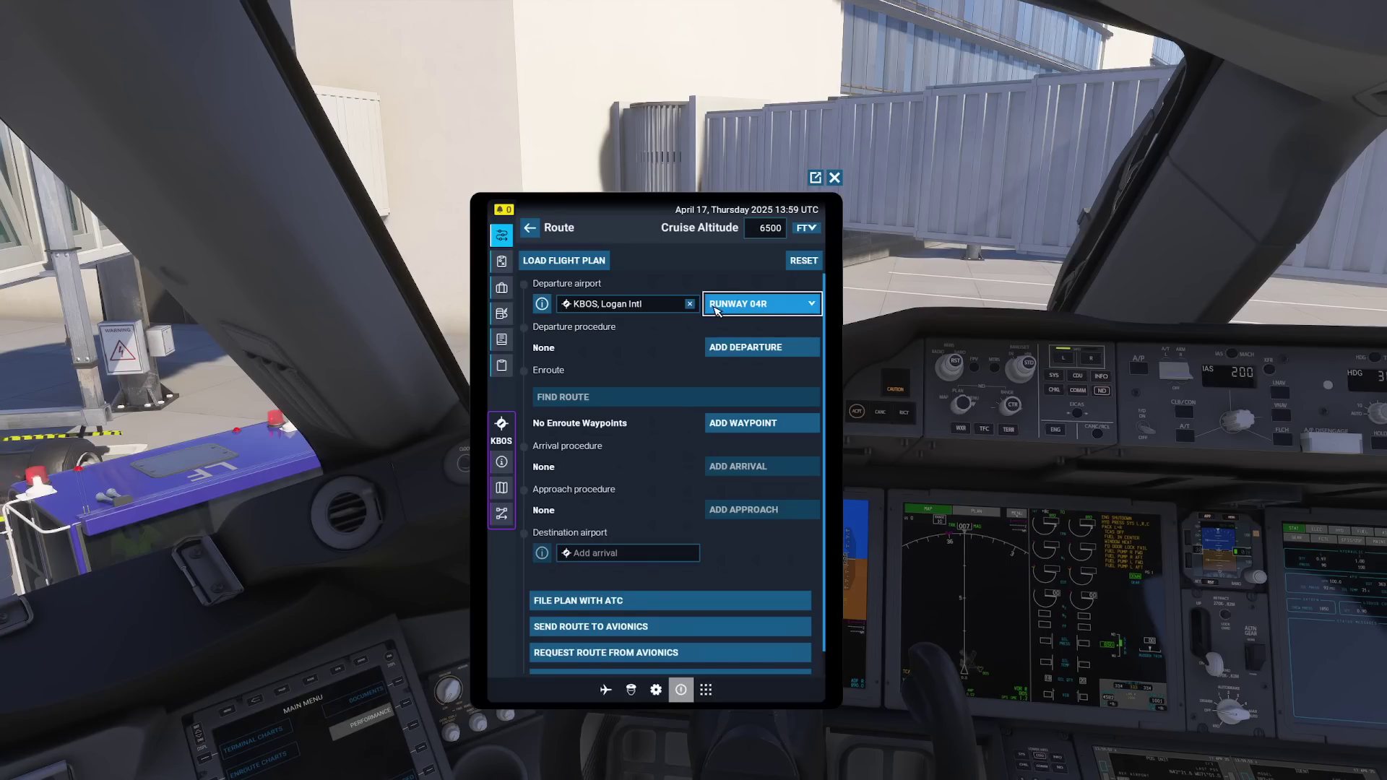
# Preview the BLZZR6, CELTK7 and HYLND7 departure procedures from KBOS on the map
pyautogui.click(758, 354)
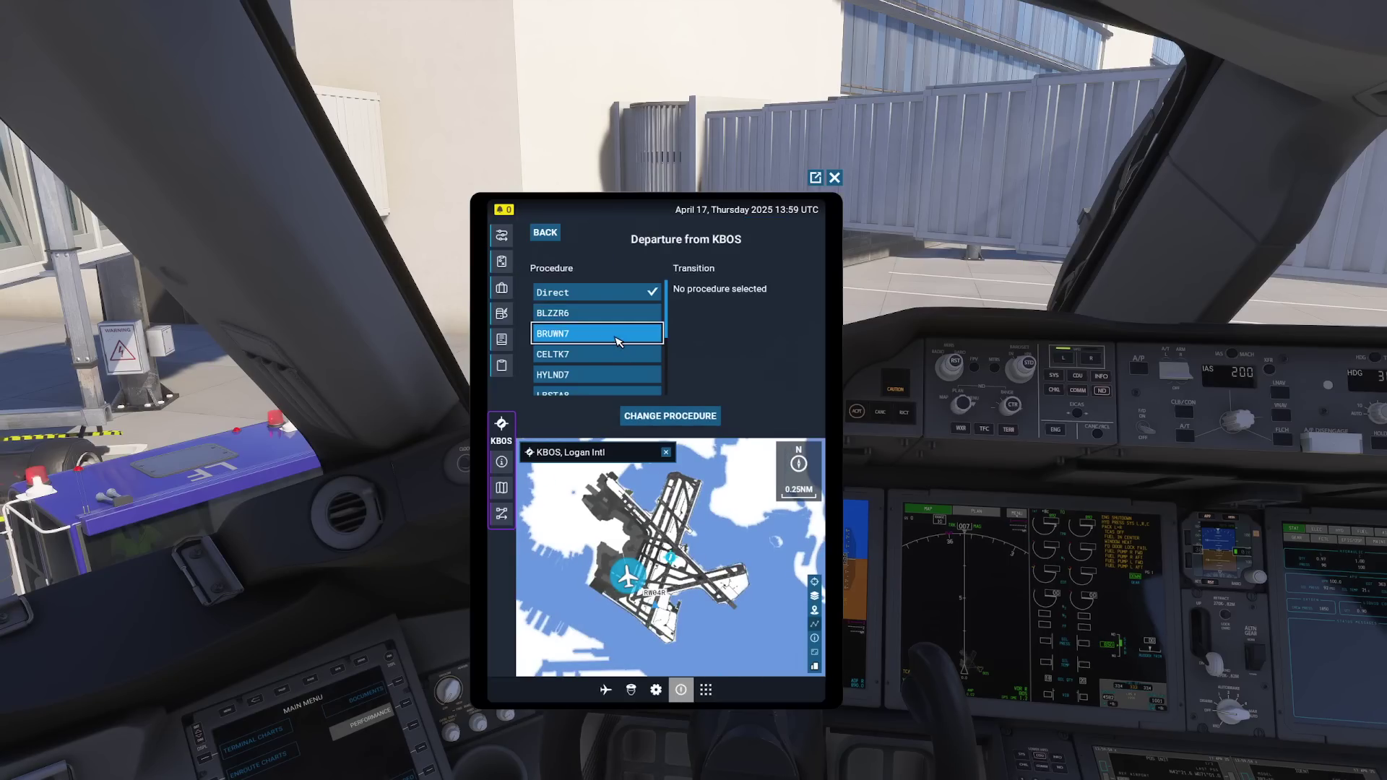
pyautogui.scroll(-4, 658, 538)
pyautogui.scroll(-2, 657, 538)
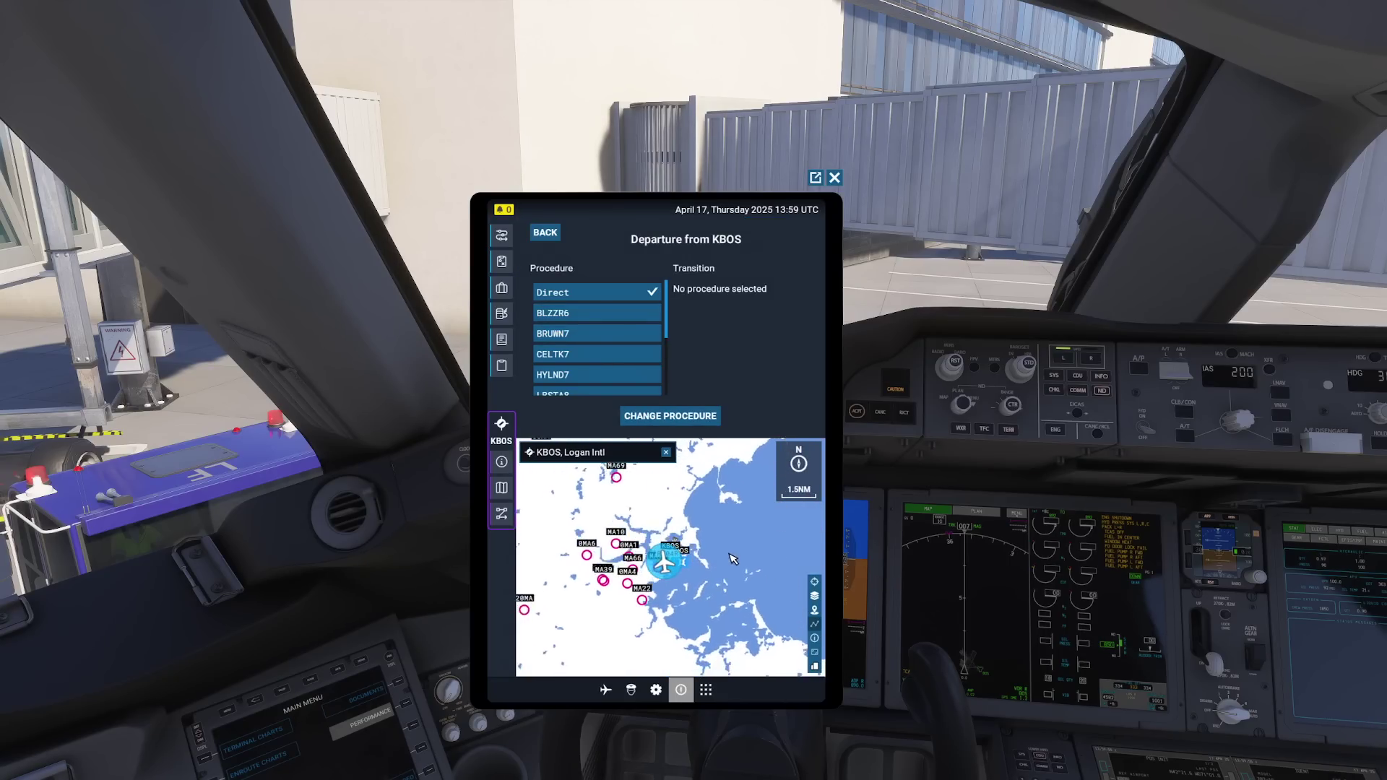
pyautogui.click(598, 315)
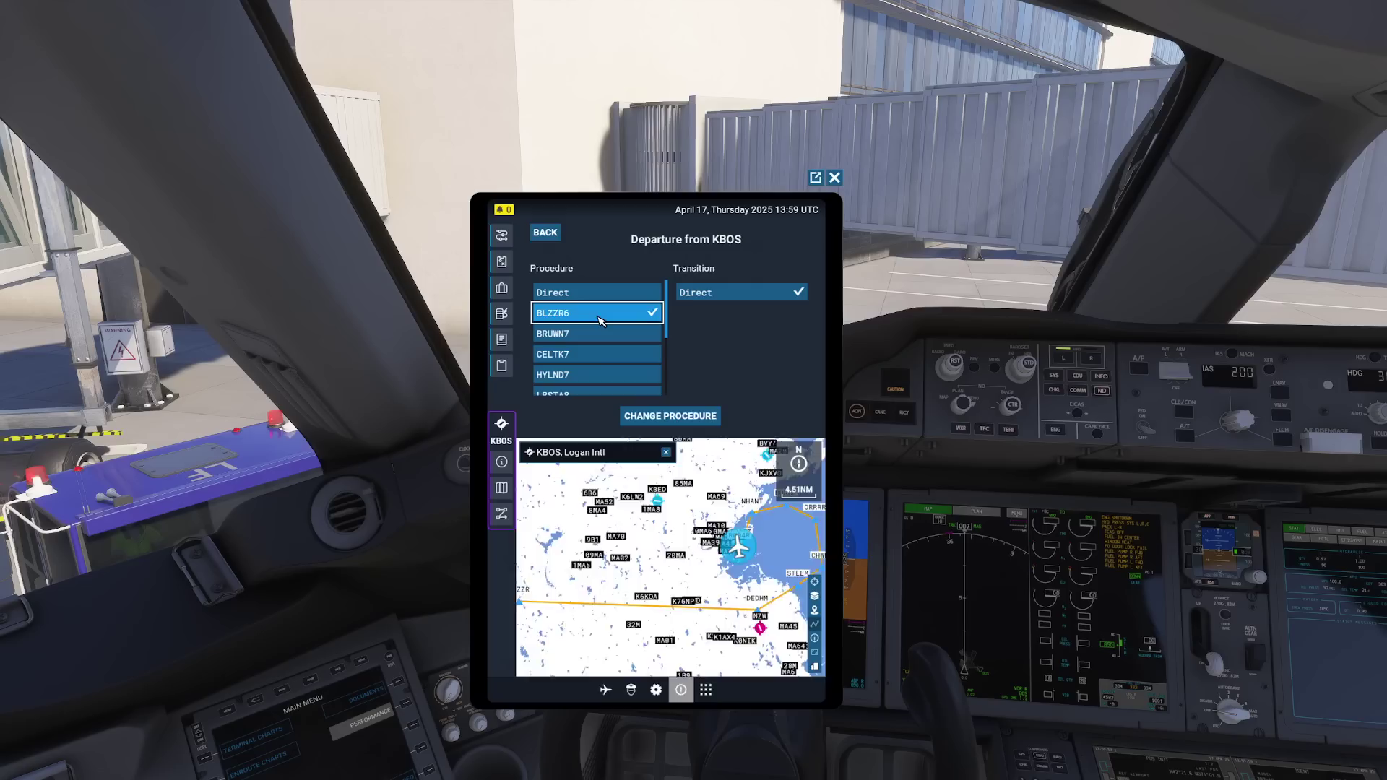
pyautogui.click(588, 356)
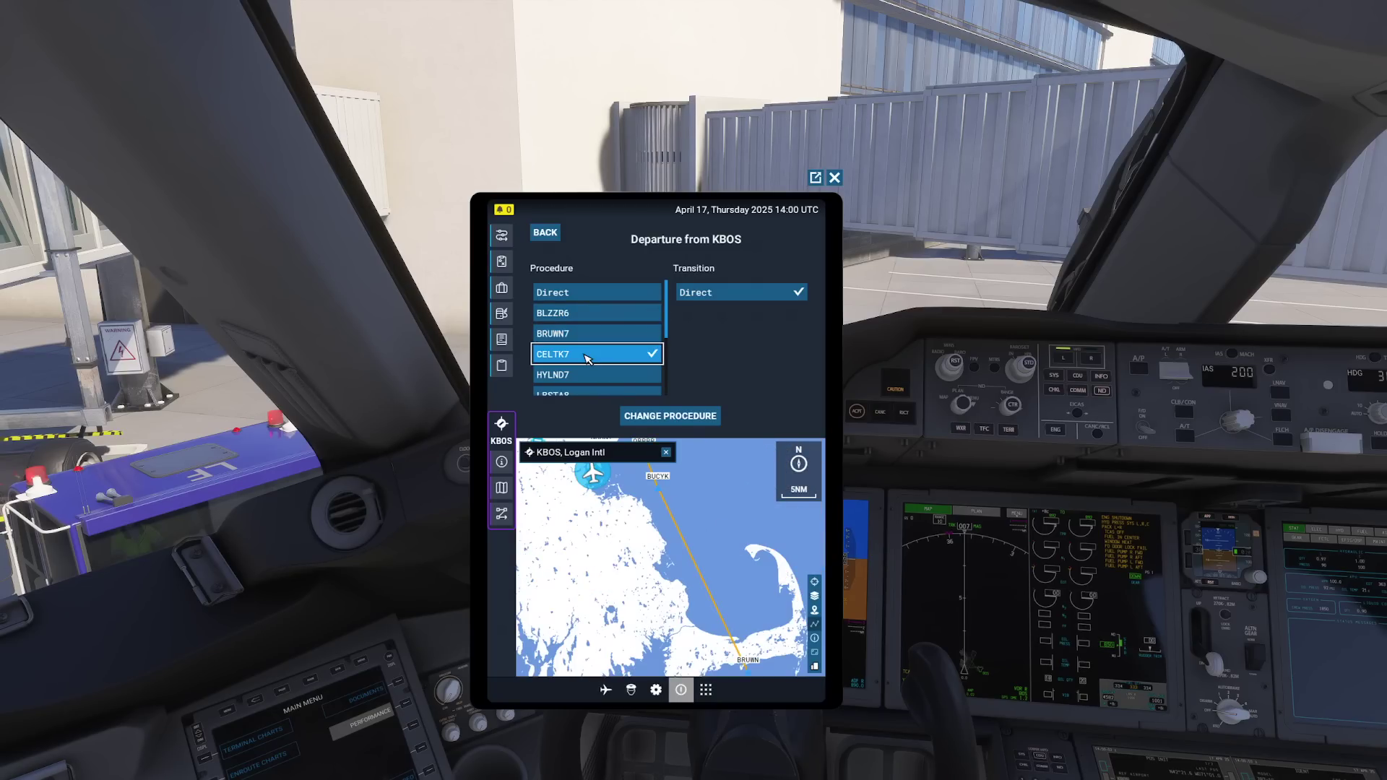
pyautogui.click(580, 375)
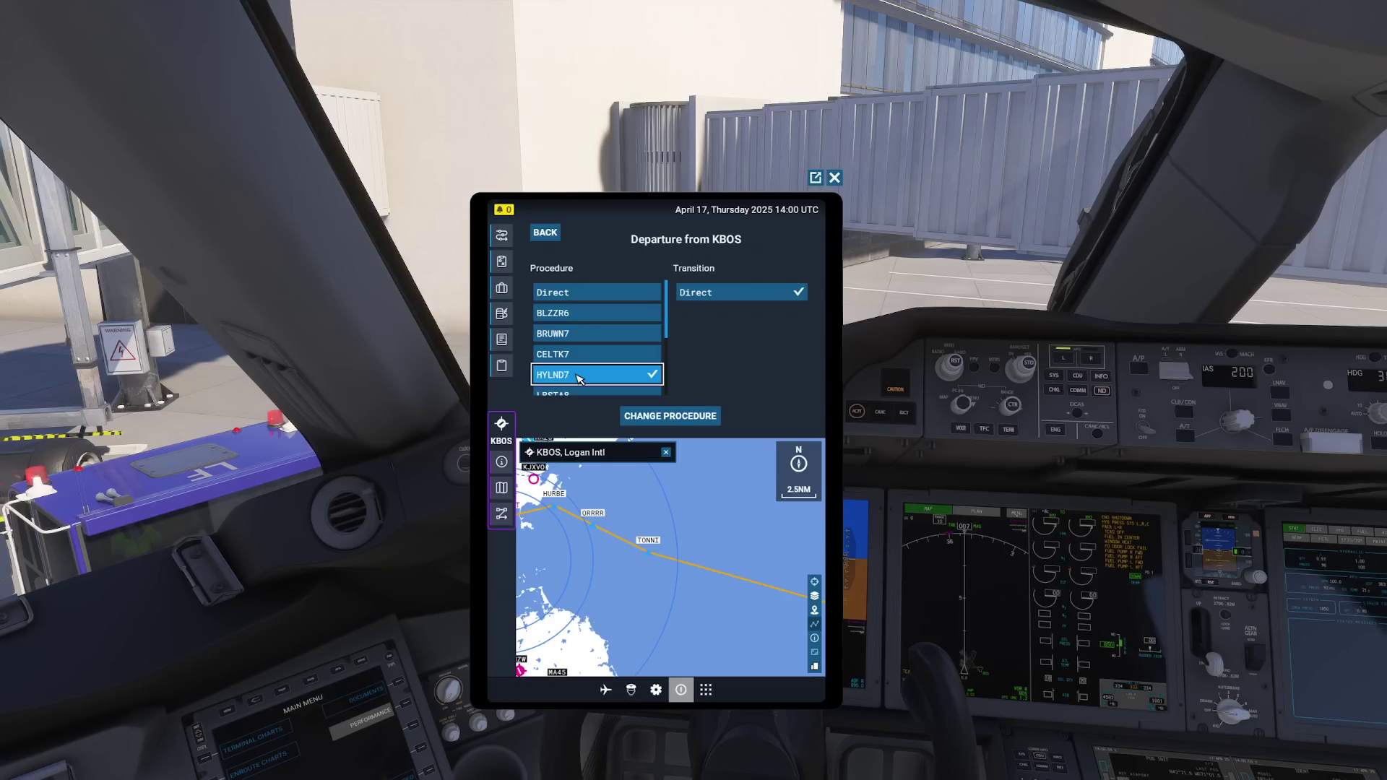
# Preview the LBSTA8 departure and the LOGAN4 departure with its CELTK and BRUWN transitions on the map
pyautogui.scroll(-1, 584, 375)
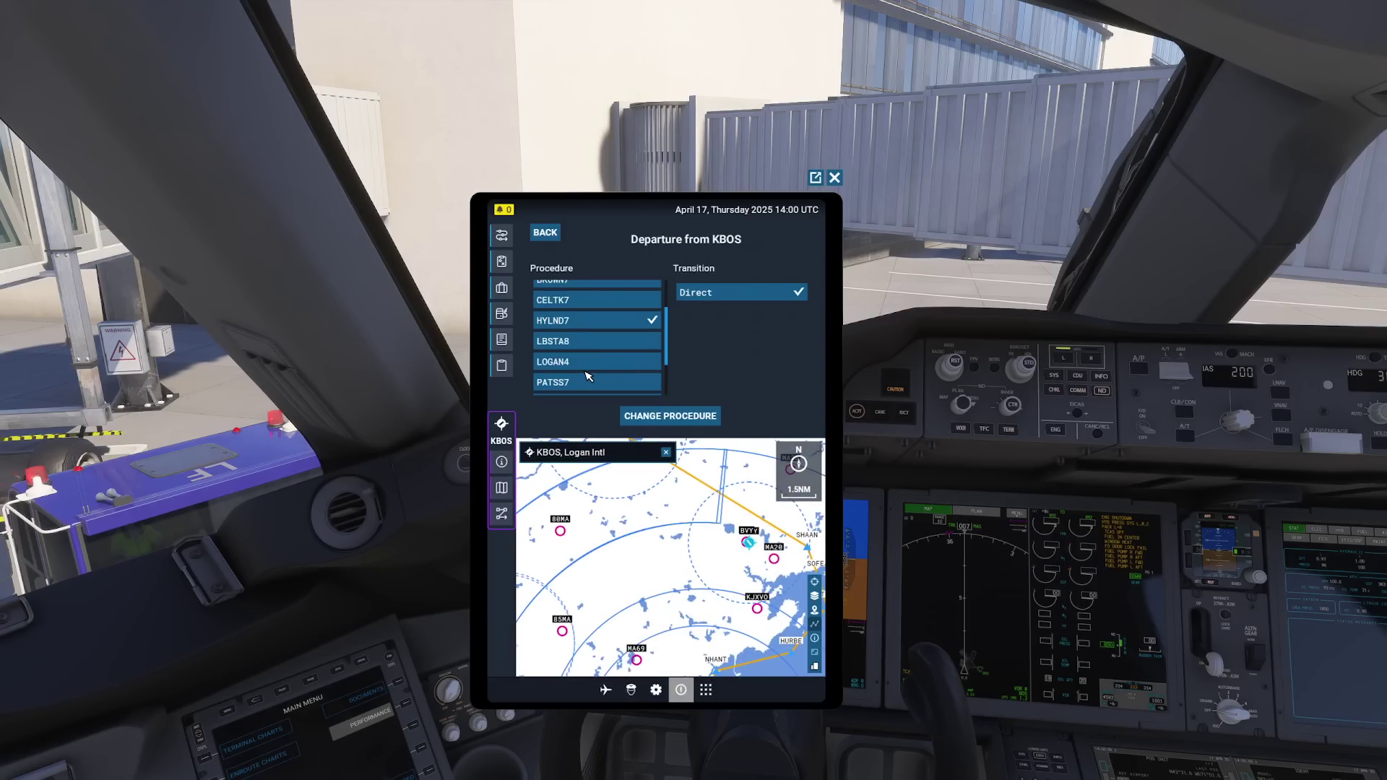
pyautogui.scroll(1, 593, 348)
pyautogui.scroll(-3, 596, 352)
pyautogui.click(591, 348)
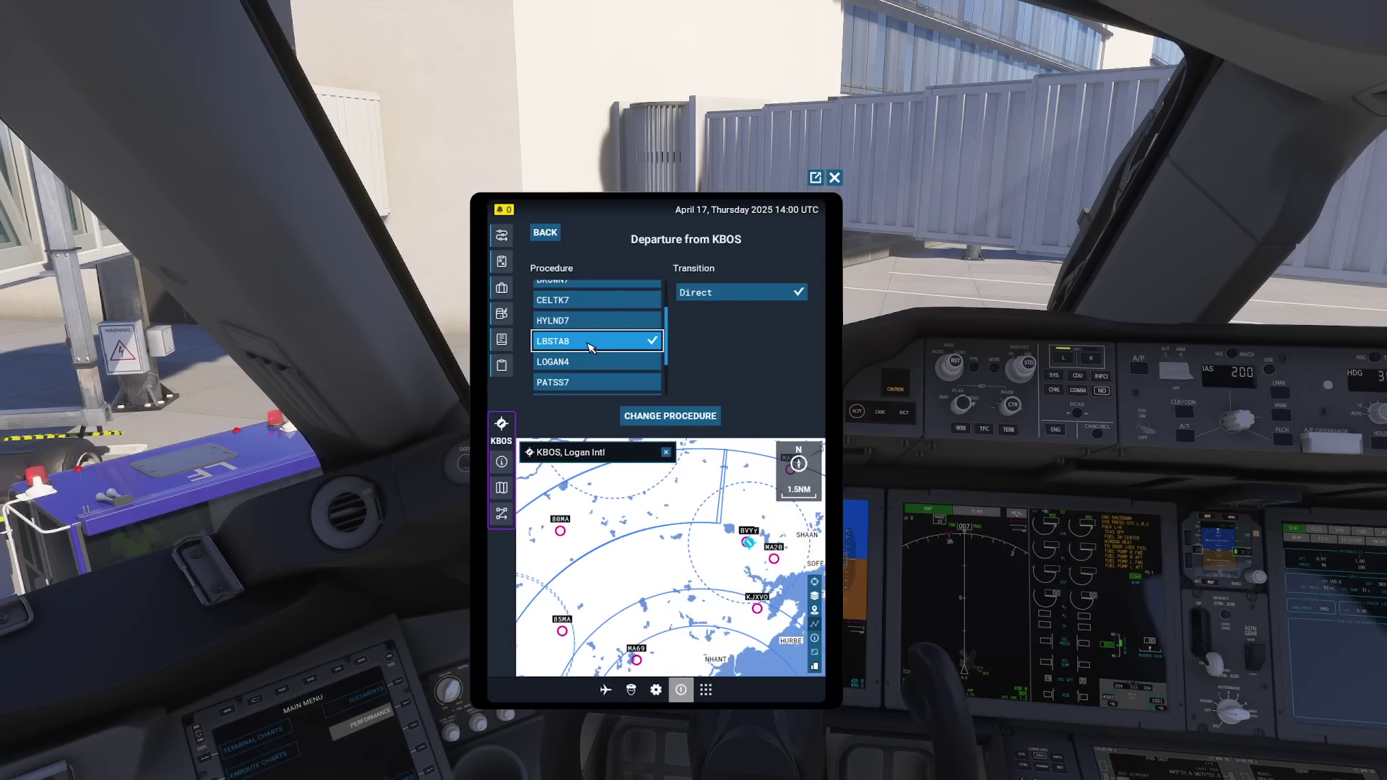
pyautogui.scroll(-2, 671, 536)
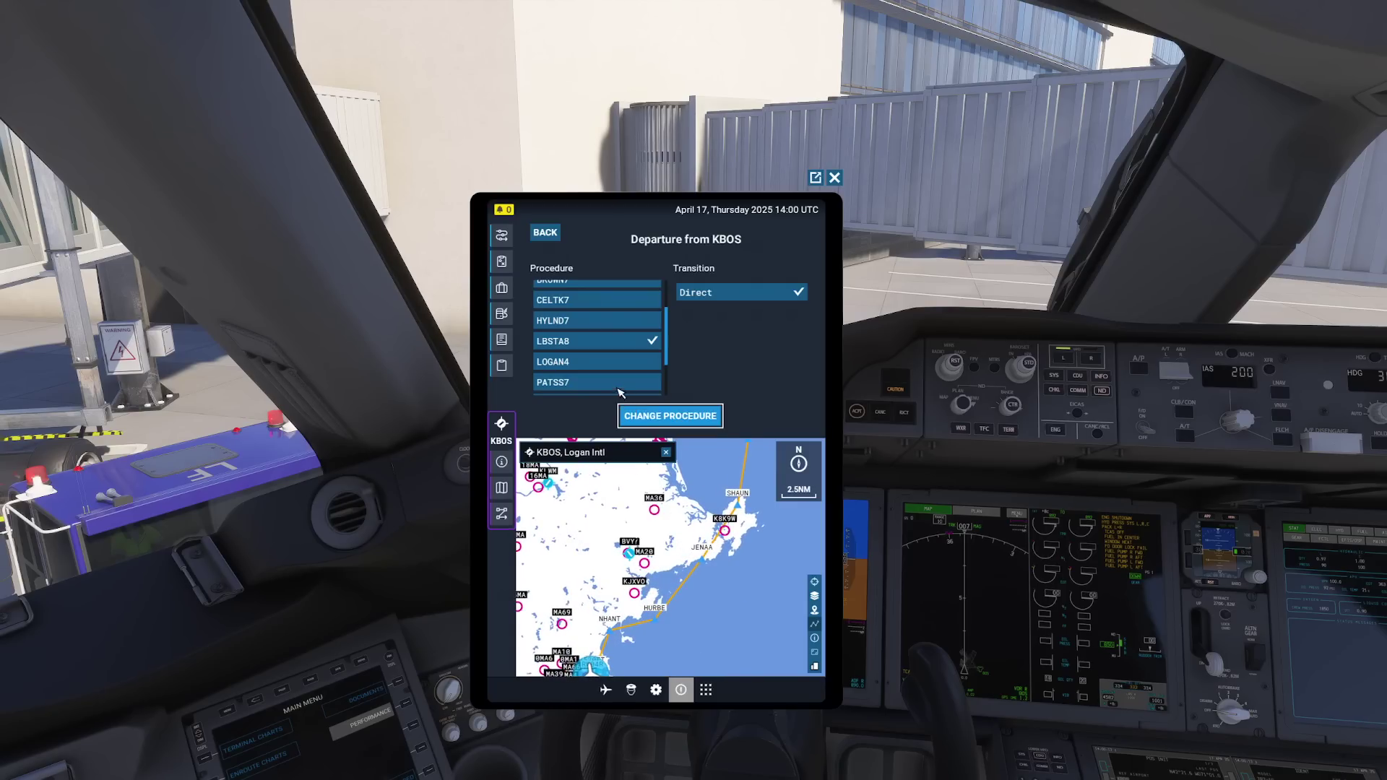
pyautogui.click(609, 364)
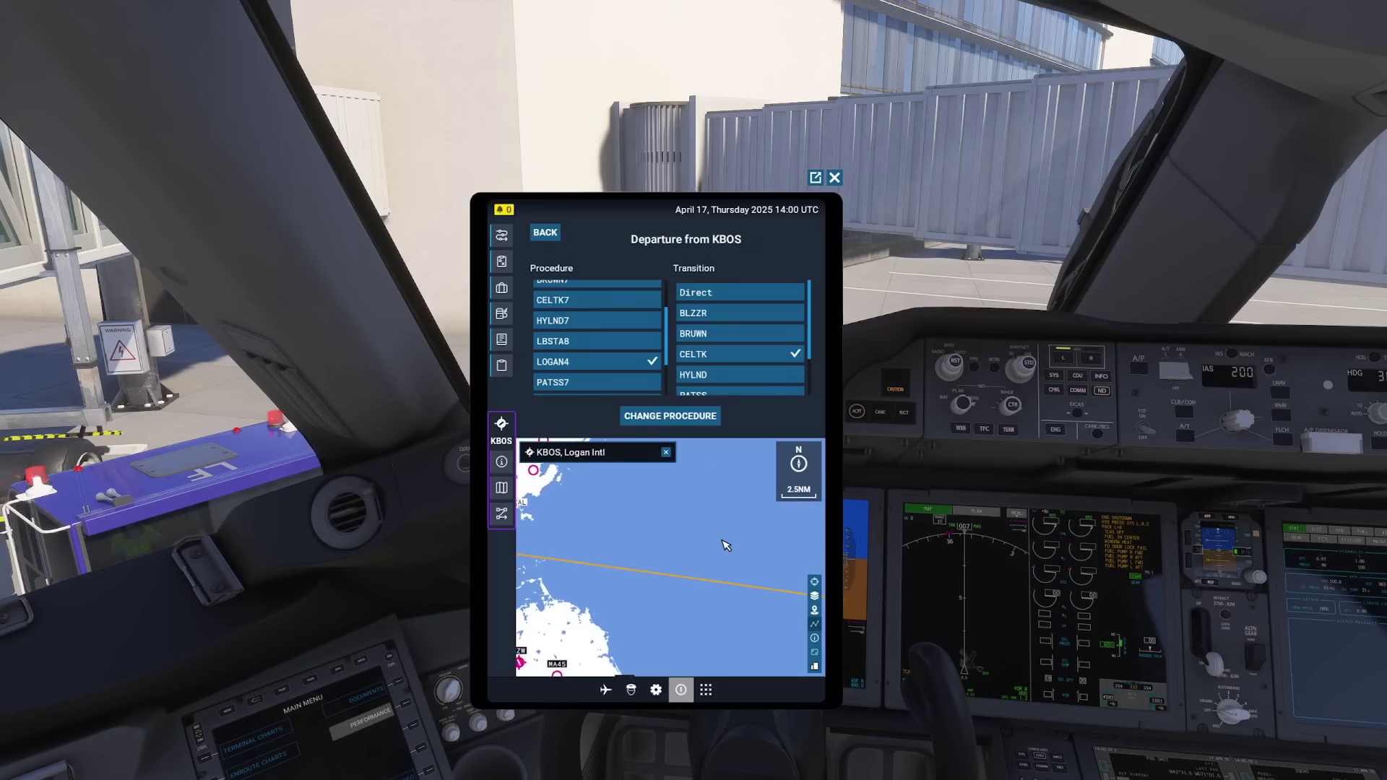
pyautogui.click(724, 338)
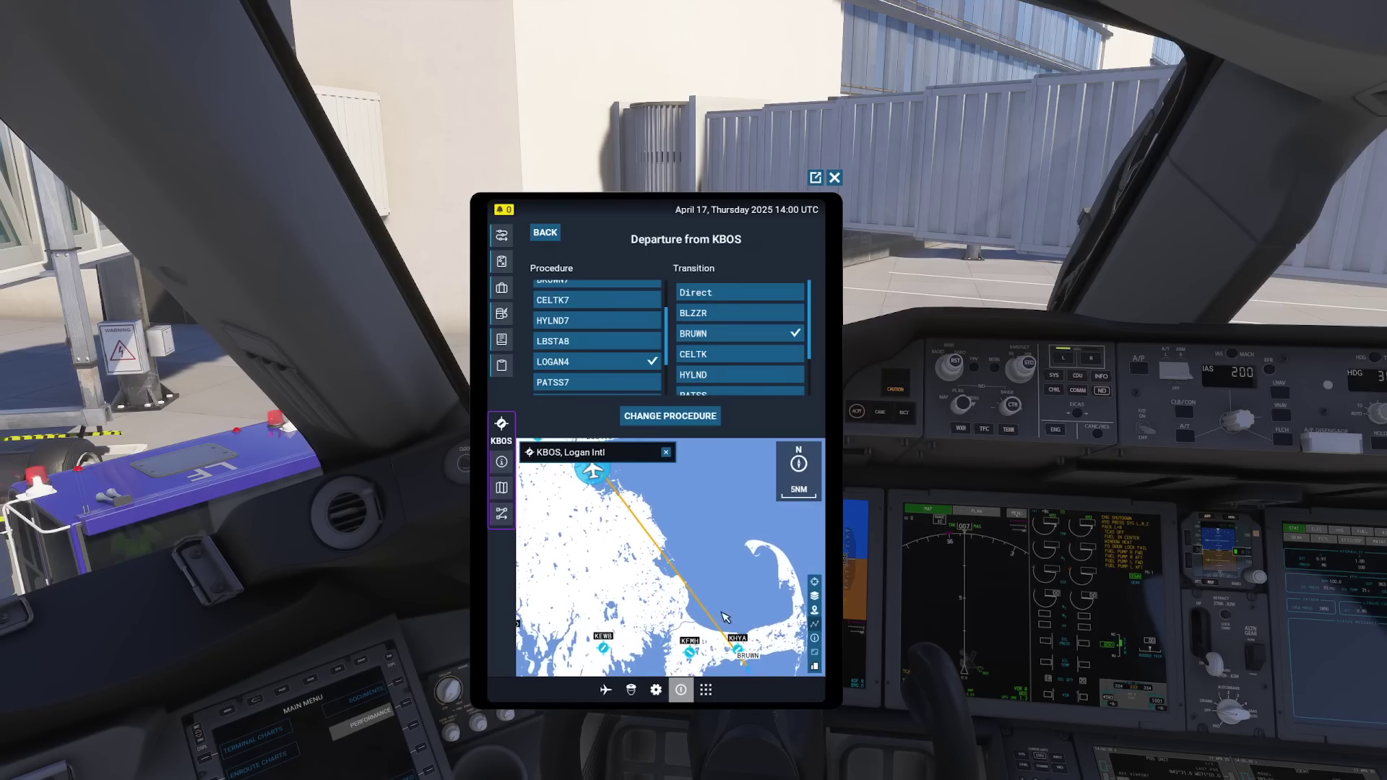
# Set the departure procedure to PATSS7 with the Direct transition
pyautogui.click(596, 382)
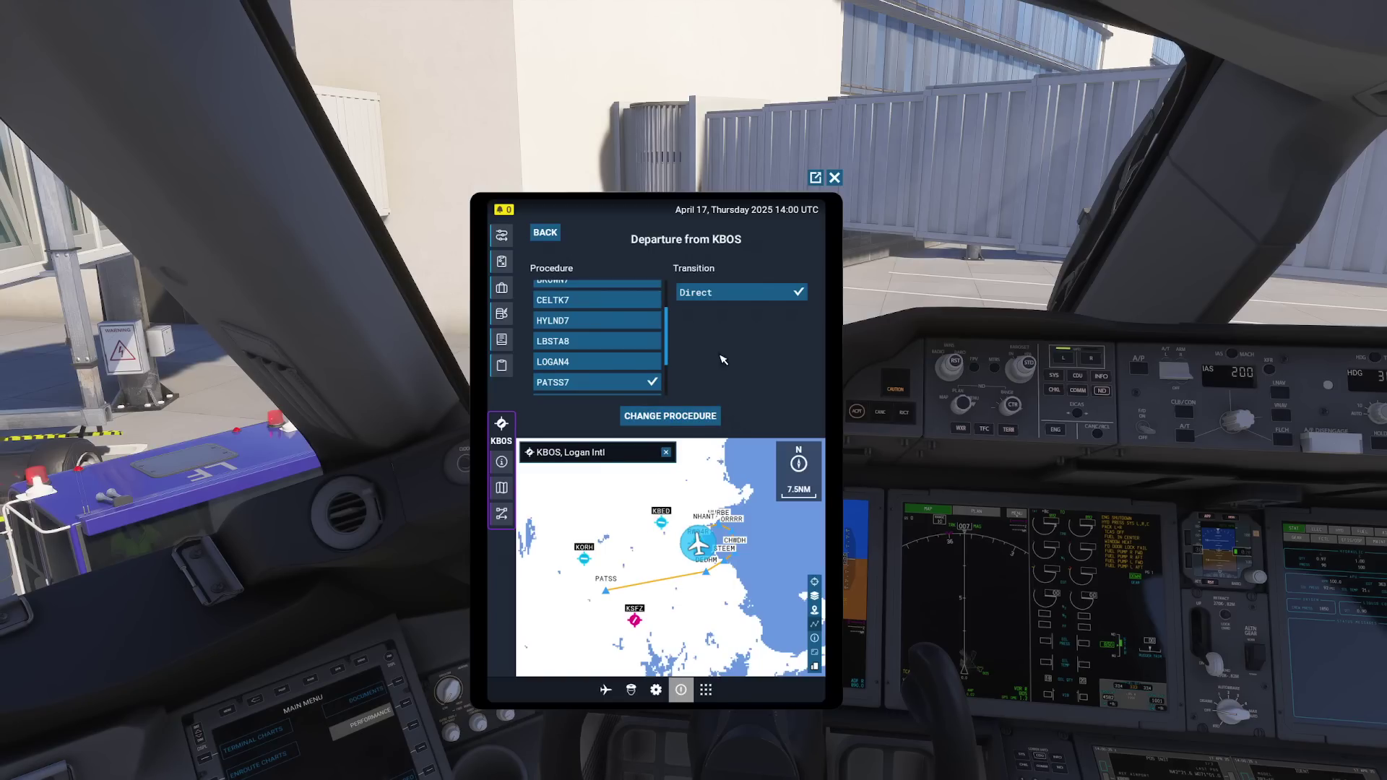
pyautogui.click(672, 421)
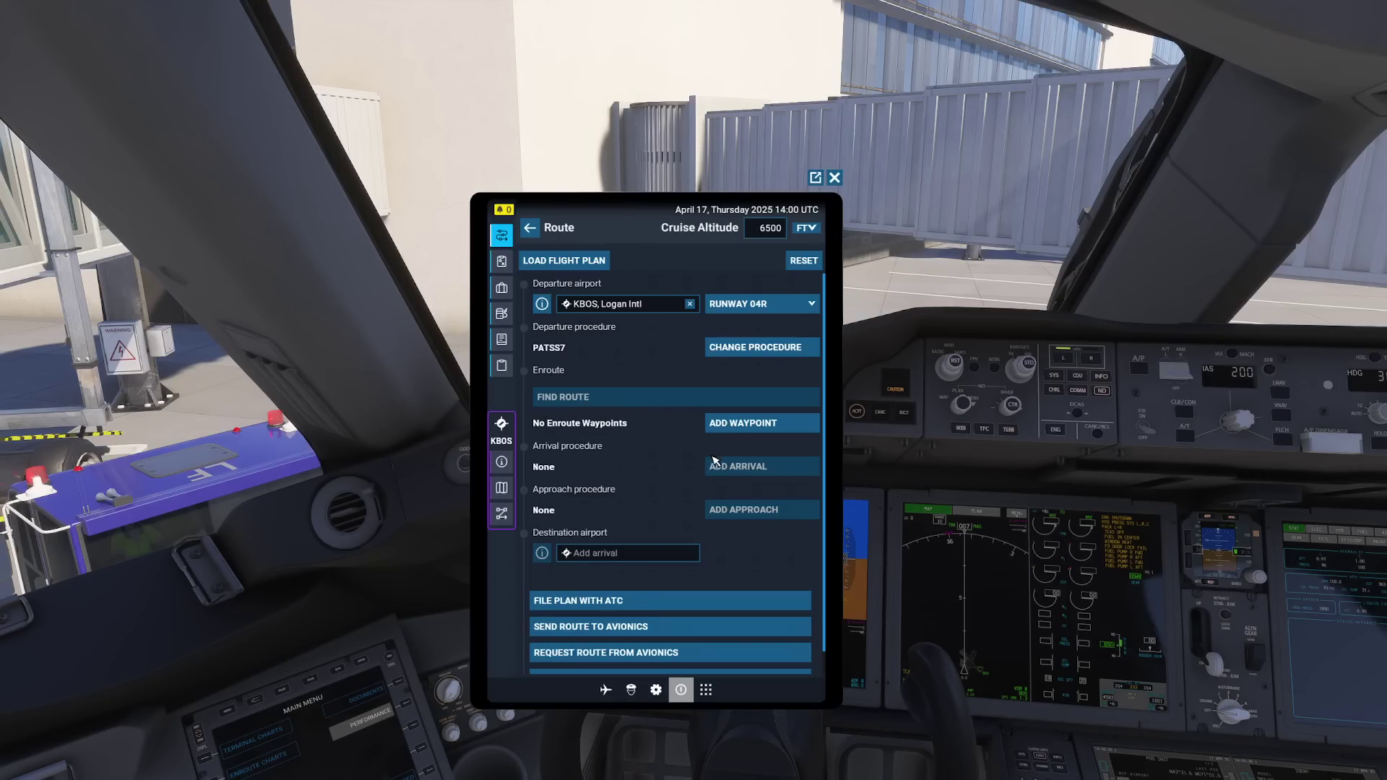
# Set the destination airport to KBWI, Baltimore-Washington
pyautogui.click(644, 555)
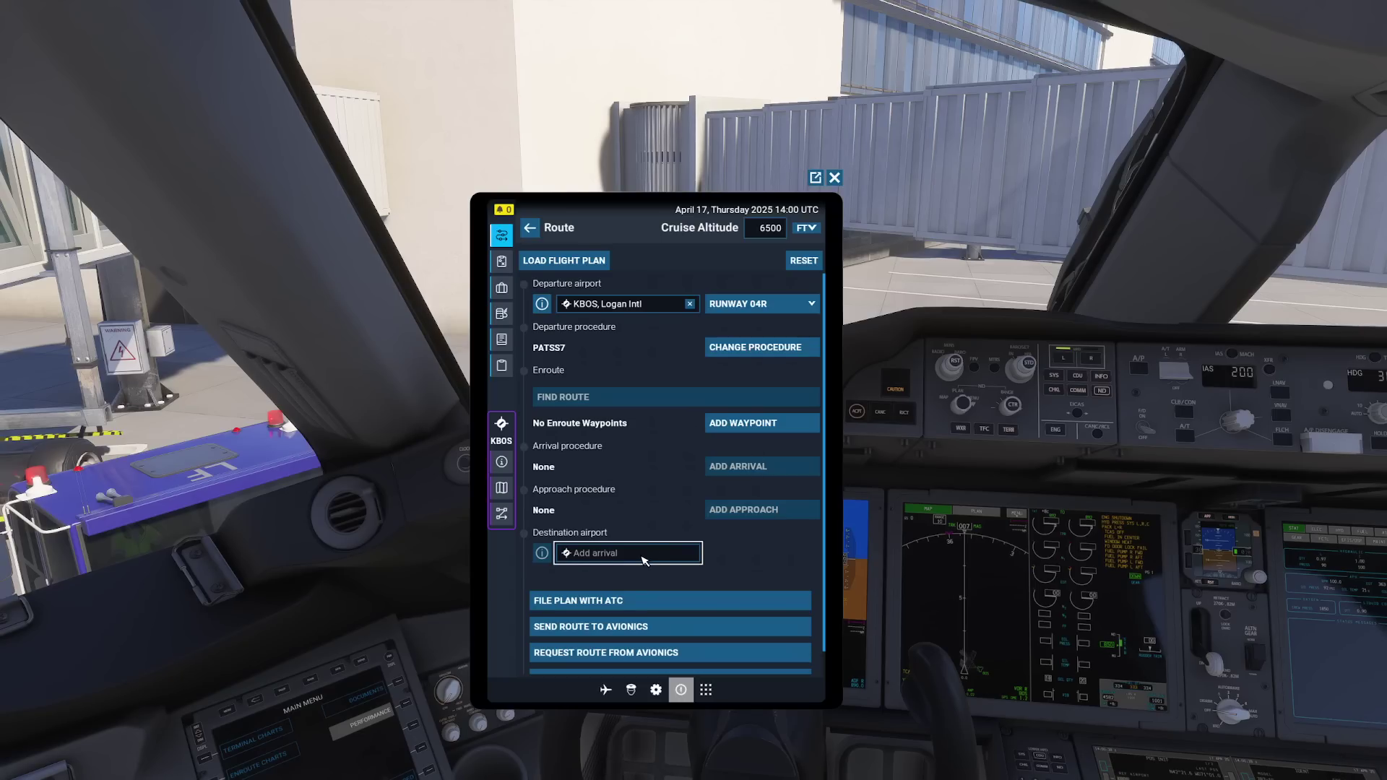
pyautogui.write('KBWI')
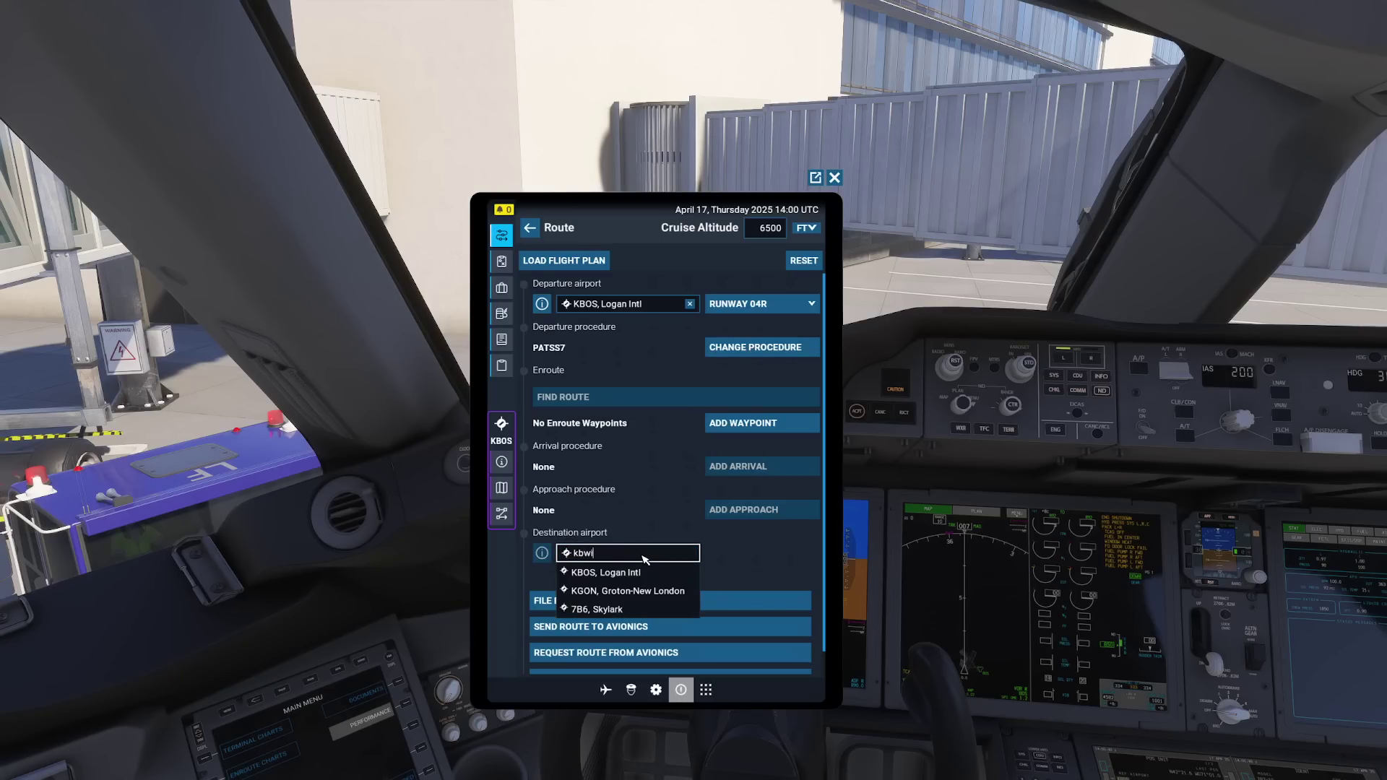
pyautogui.click(619, 572)
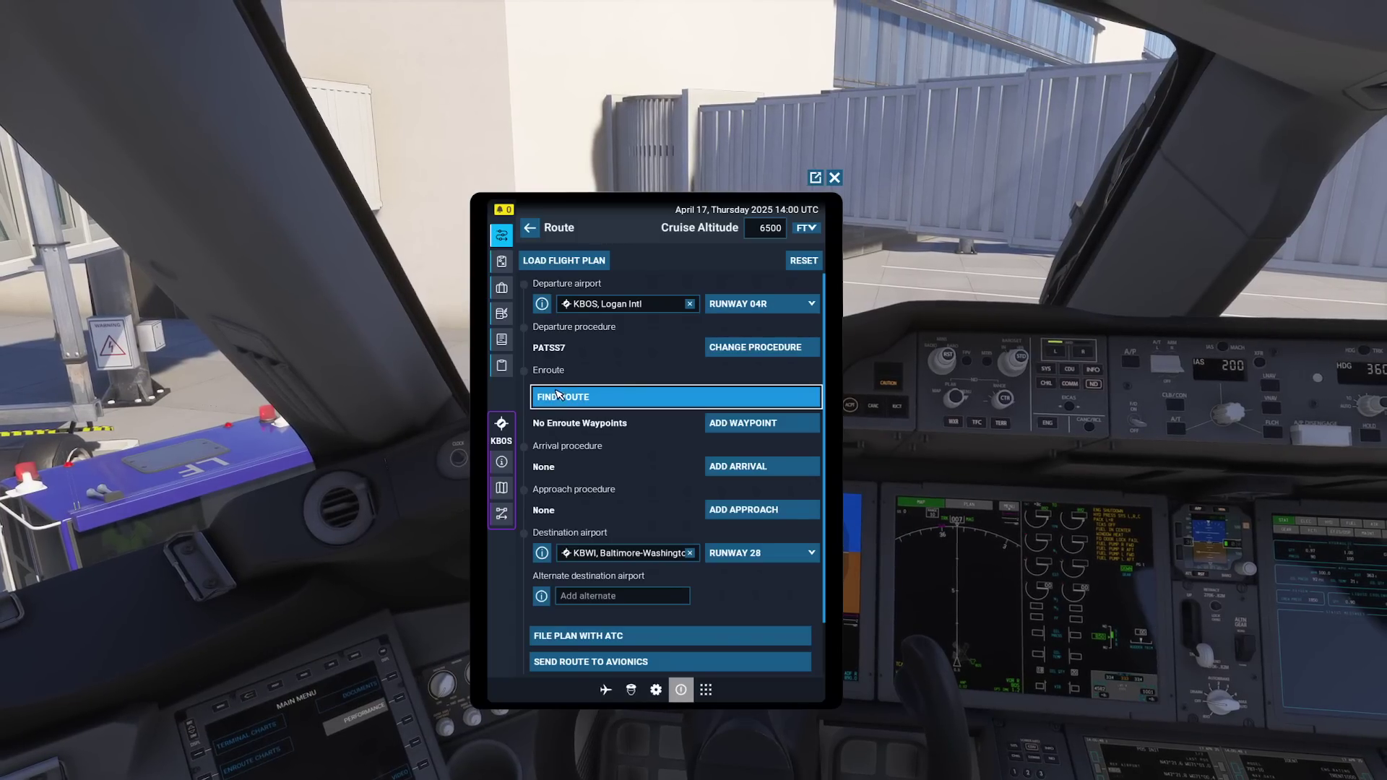
# Examine the KBOS runway information for wind conditions and the recommended departure runway
pyautogui.click(504, 461)
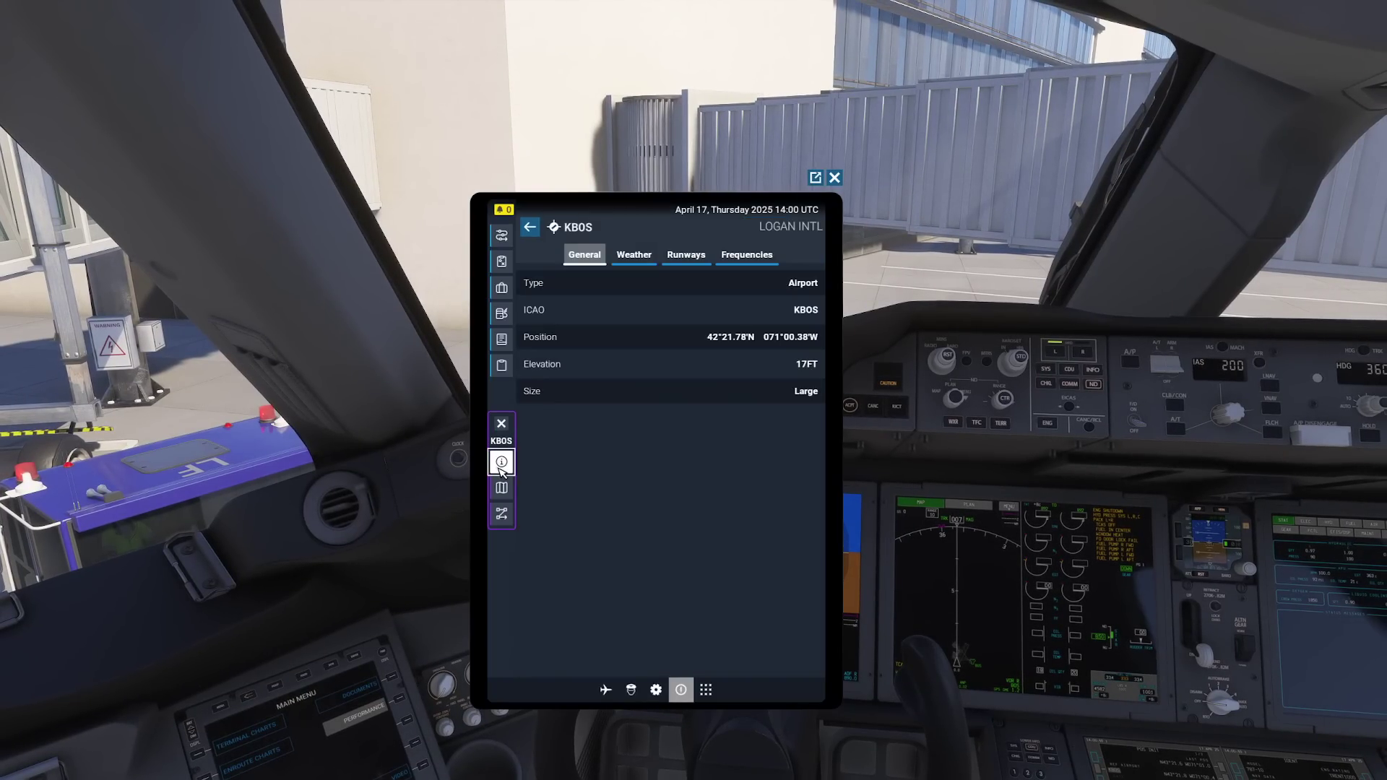
pyautogui.click(685, 256)
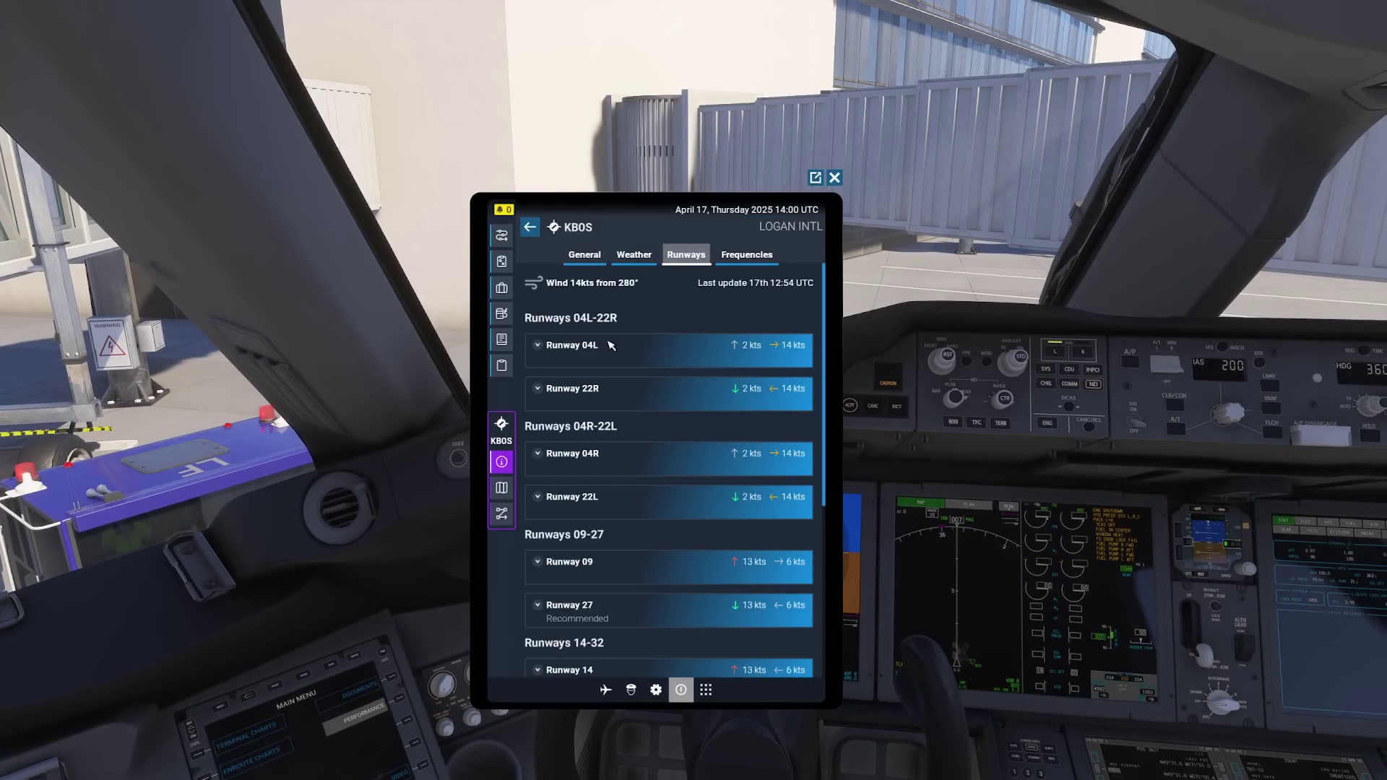
pyautogui.scroll(-1, 640, 462)
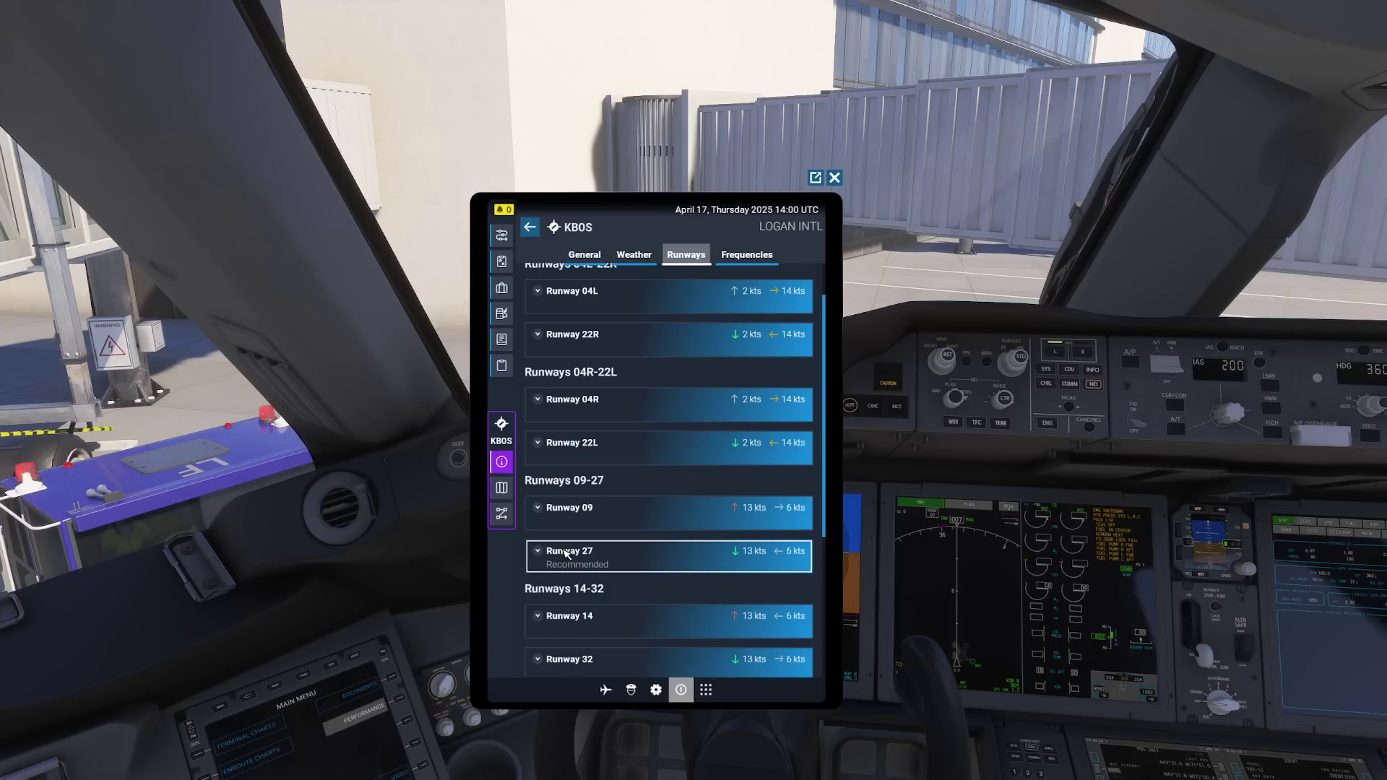
# Examine the heading, dimensions and ILS details of Runway 27 in the KBOS runway information
pyautogui.scroll(-1, 604, 540)
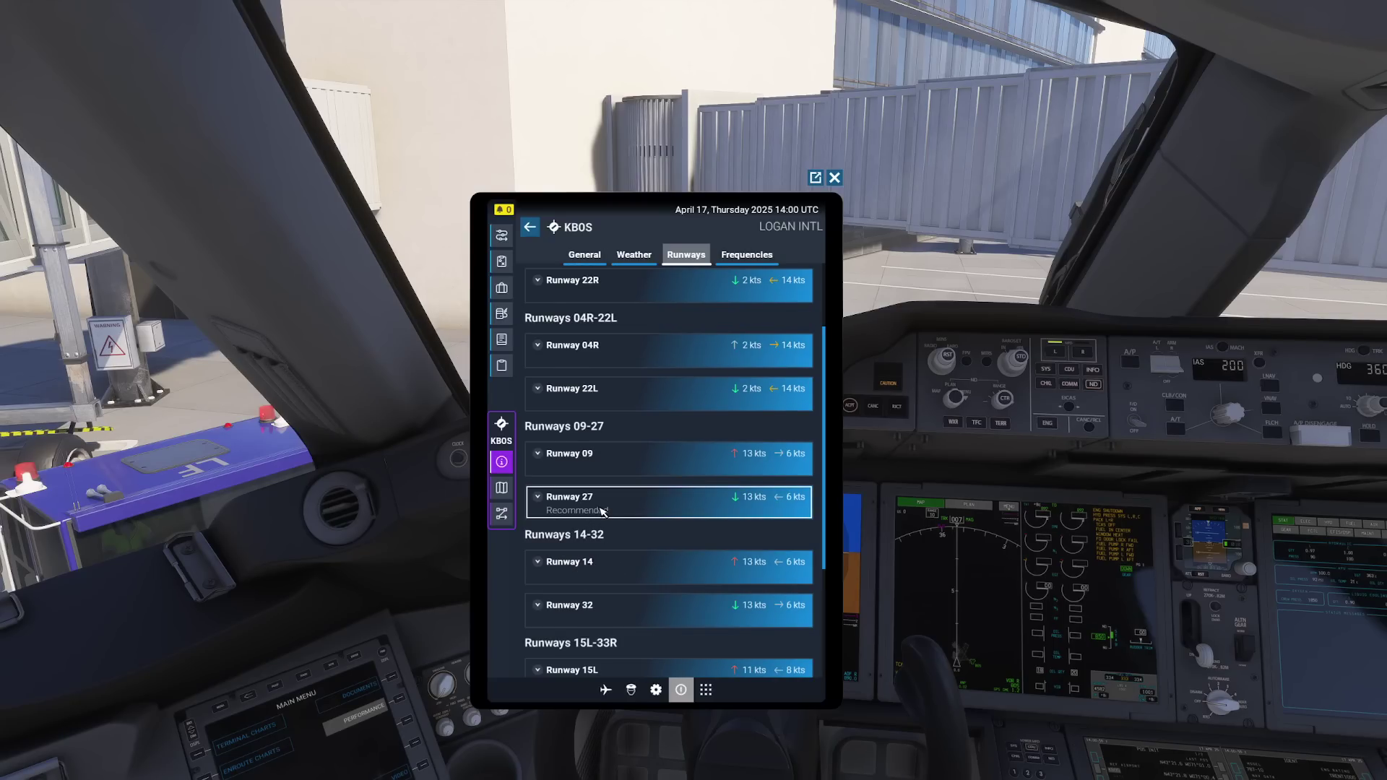
pyautogui.click(603, 512)
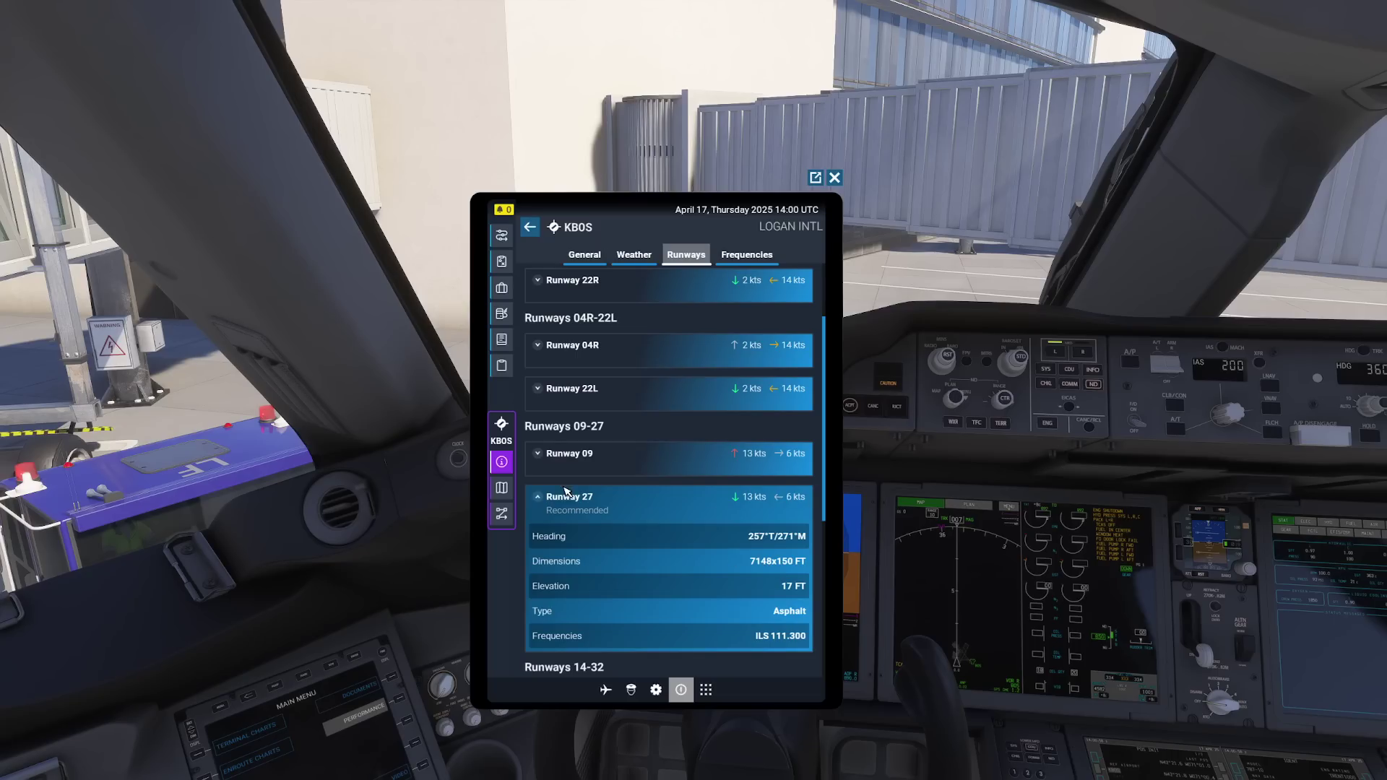
pyautogui.click(582, 499)
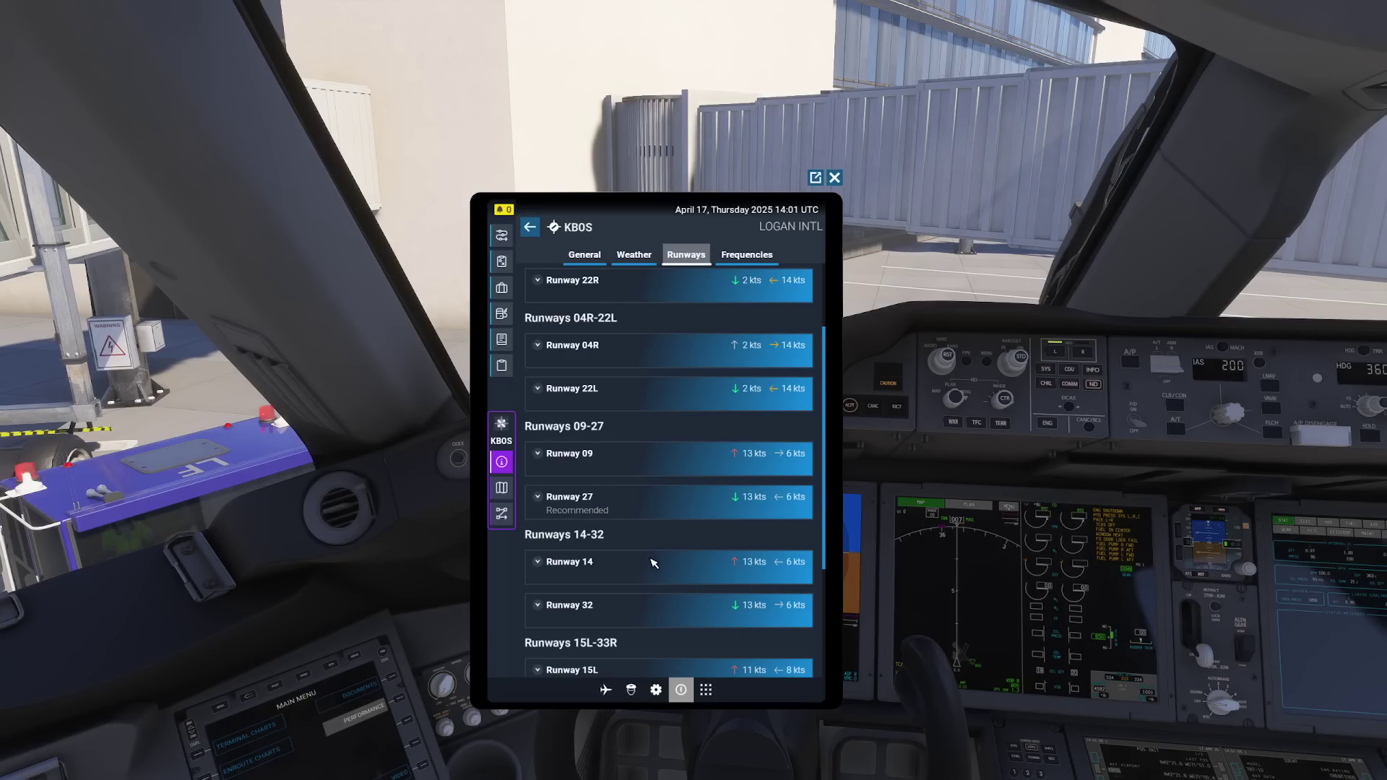
# Set the KBOS departure runway to Runway 27 and check the departure procedure selection for it
pyautogui.click(501, 235)
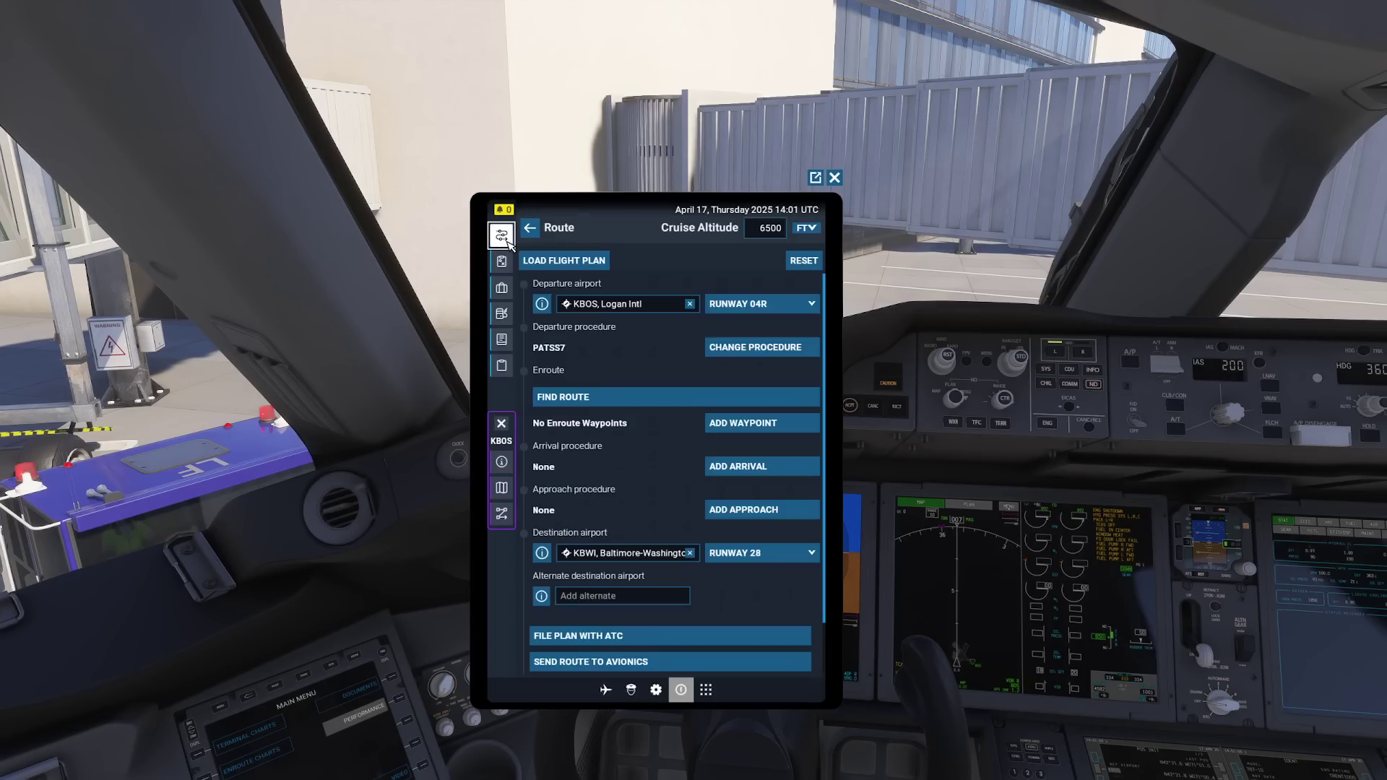
pyautogui.click(731, 307)
pyautogui.click(729, 434)
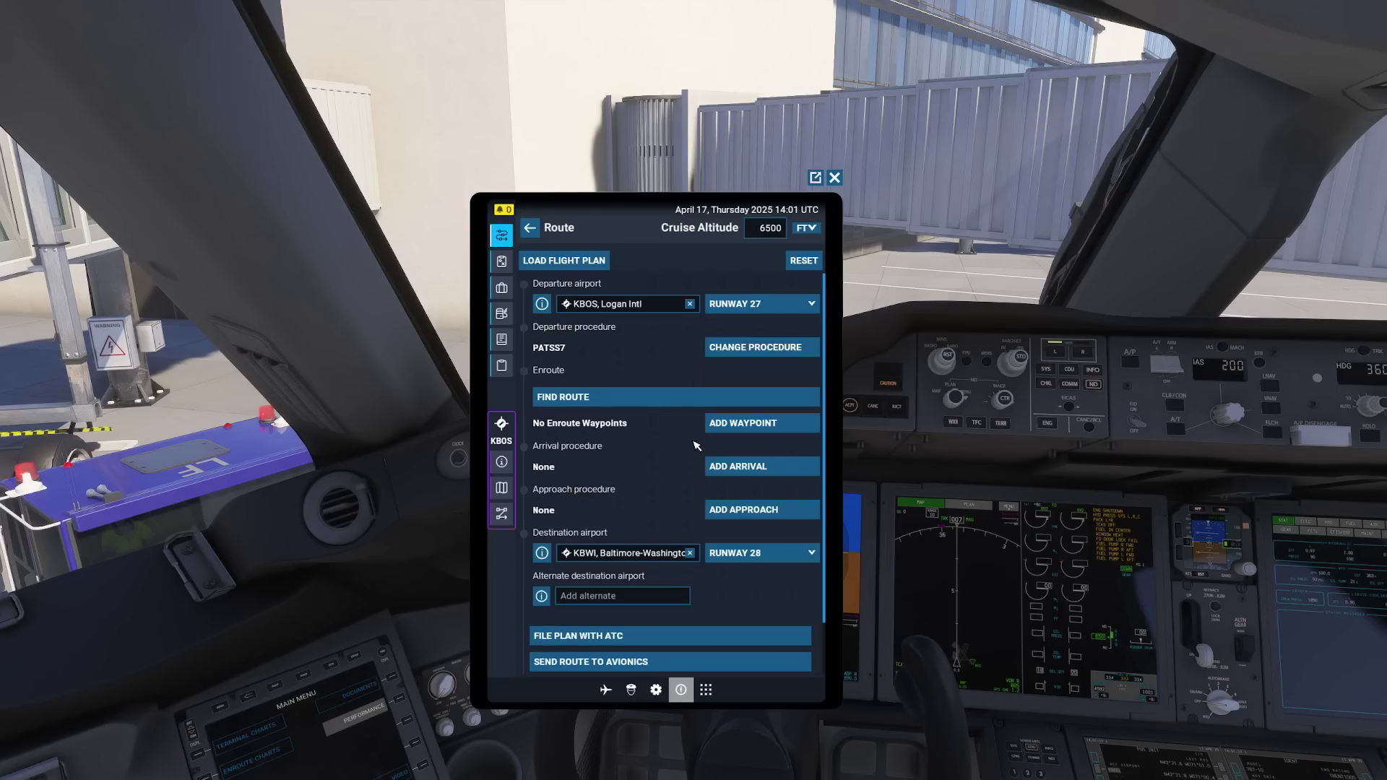
pyautogui.click(738, 347)
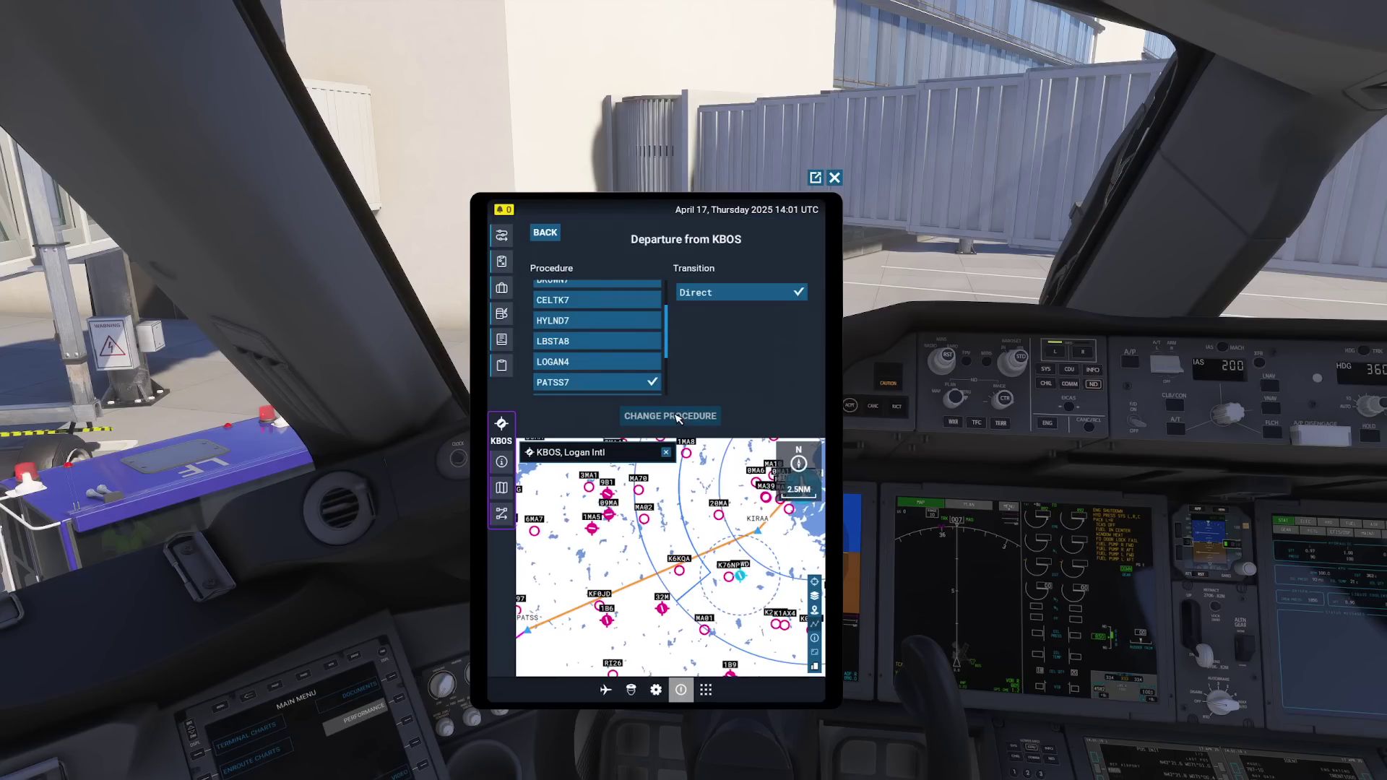
pyautogui.click(546, 232)
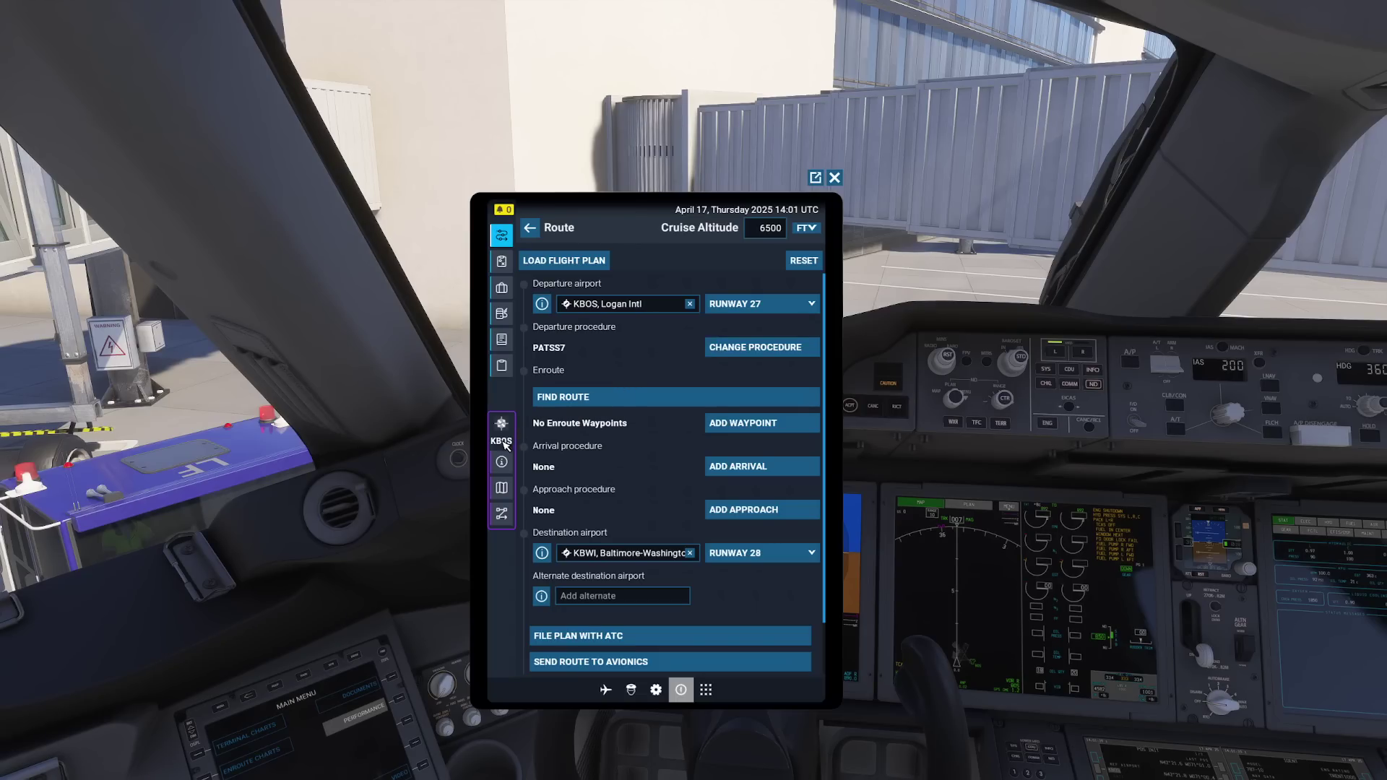
# Look up KBWI, Baltimore-Washington Intl, on the map and examine its runway information for wind and the recommended runway
pyautogui.click(501, 462)
pyautogui.click(529, 227)
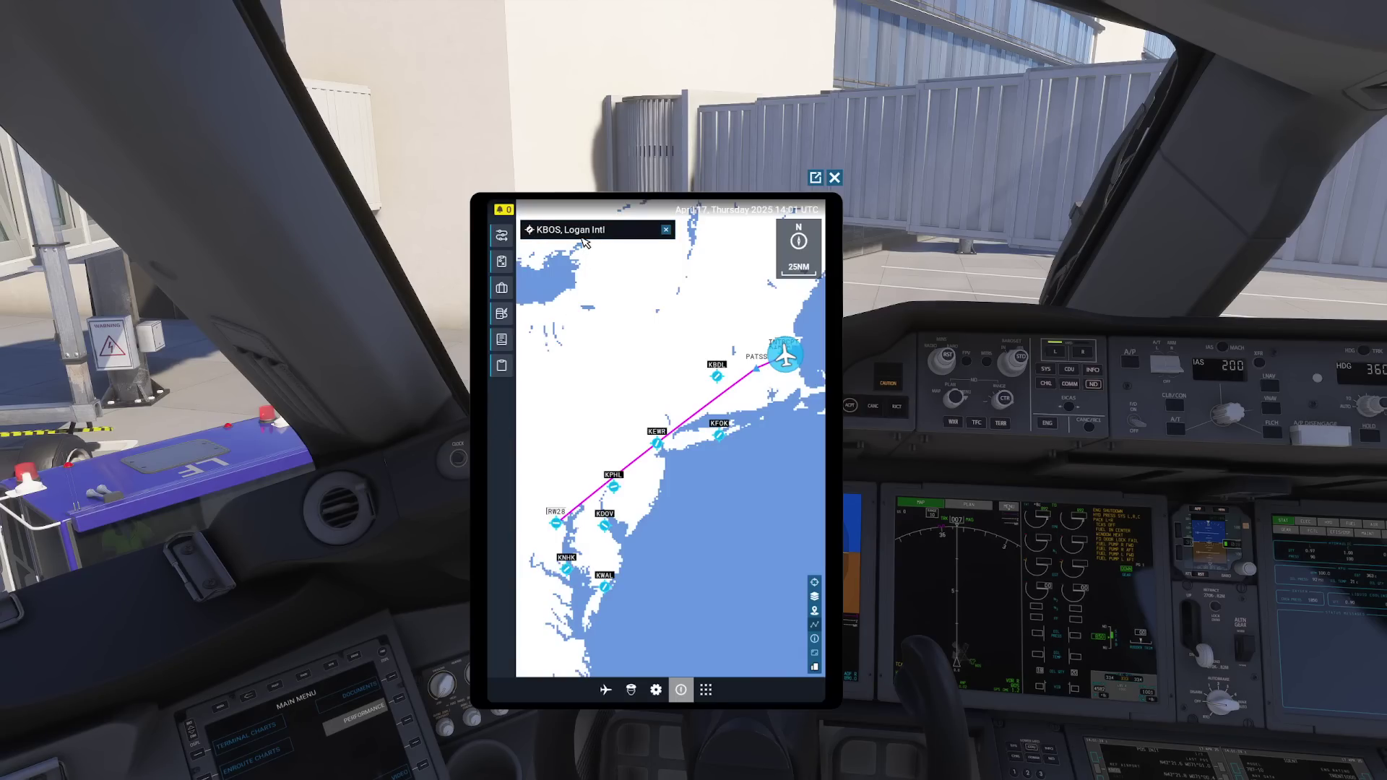
pyautogui.press('BackSpace')
pyautogui.press('BackSpace')
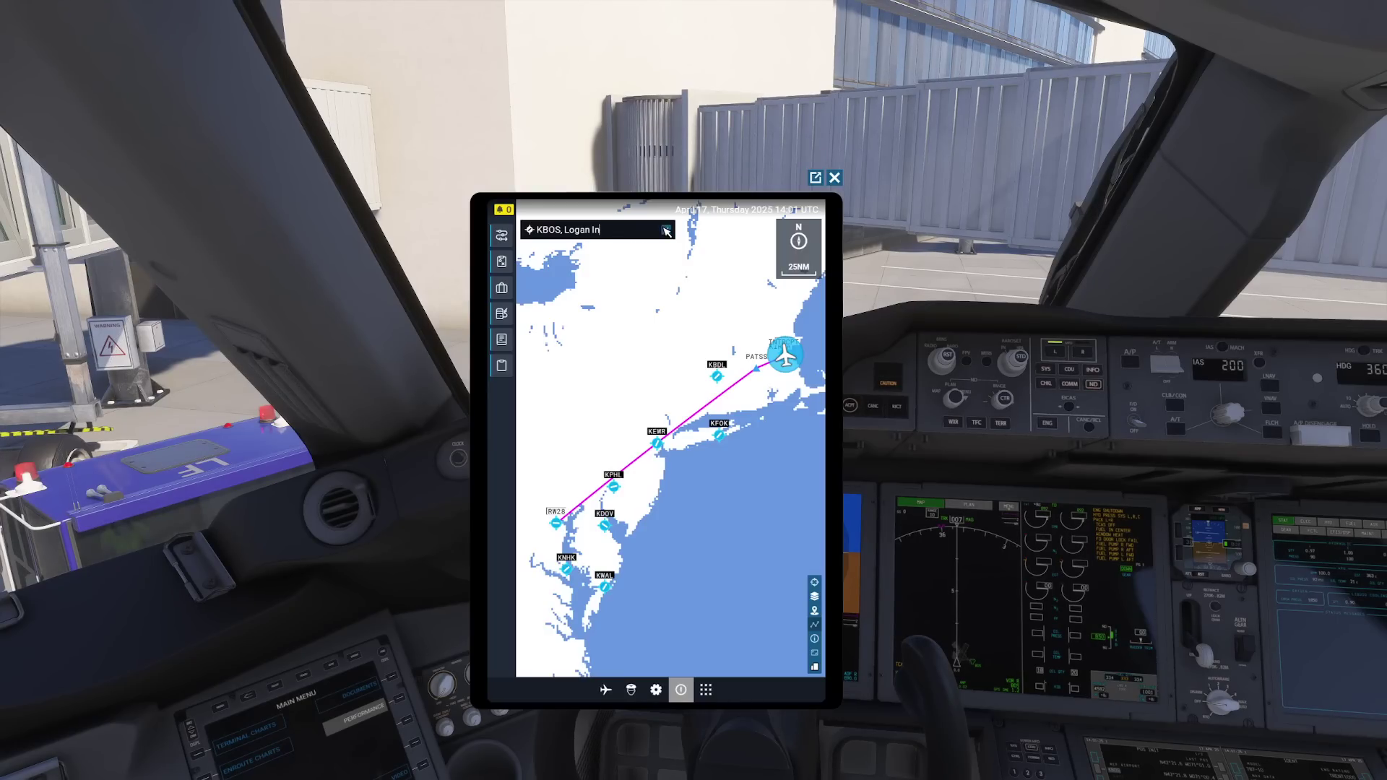
pyautogui.click(666, 230)
pyautogui.write('KBWI')
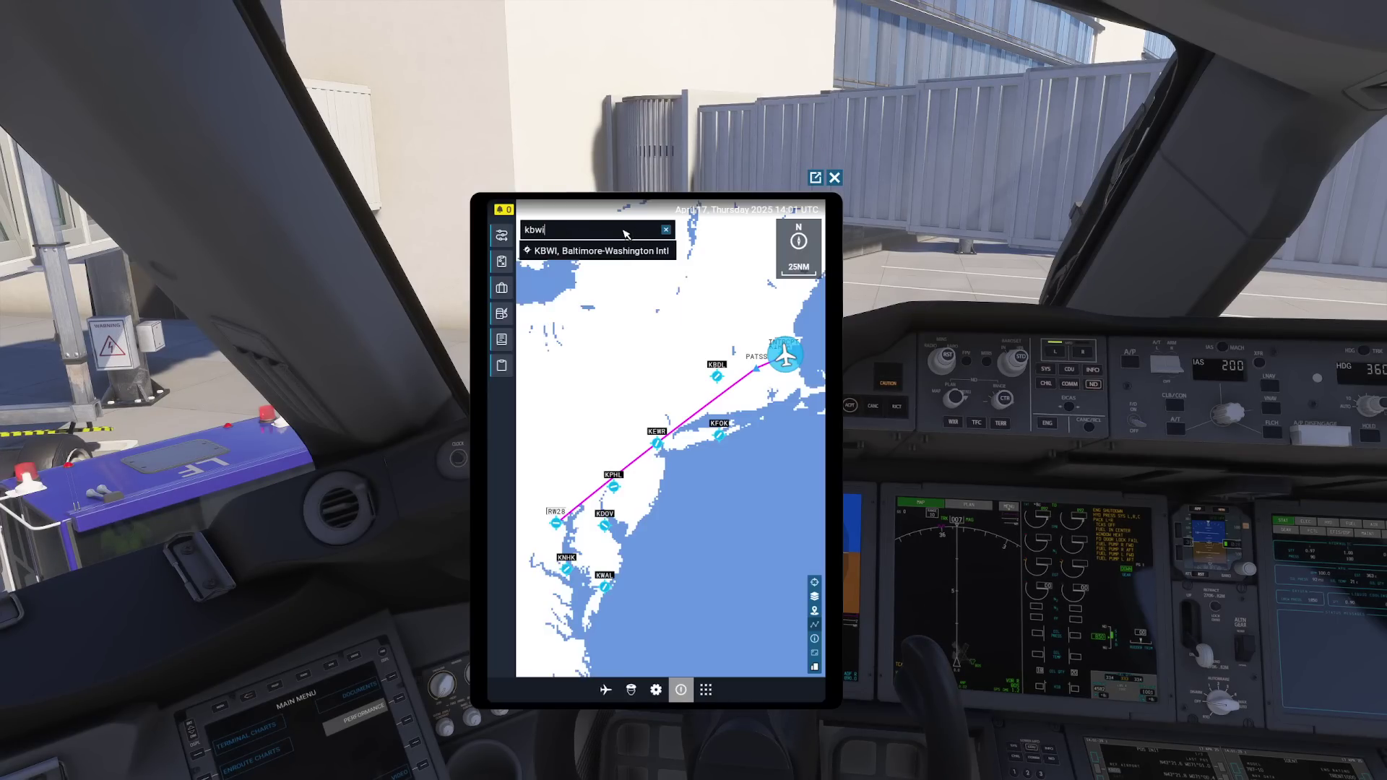
pyautogui.click(604, 249)
pyautogui.click(686, 255)
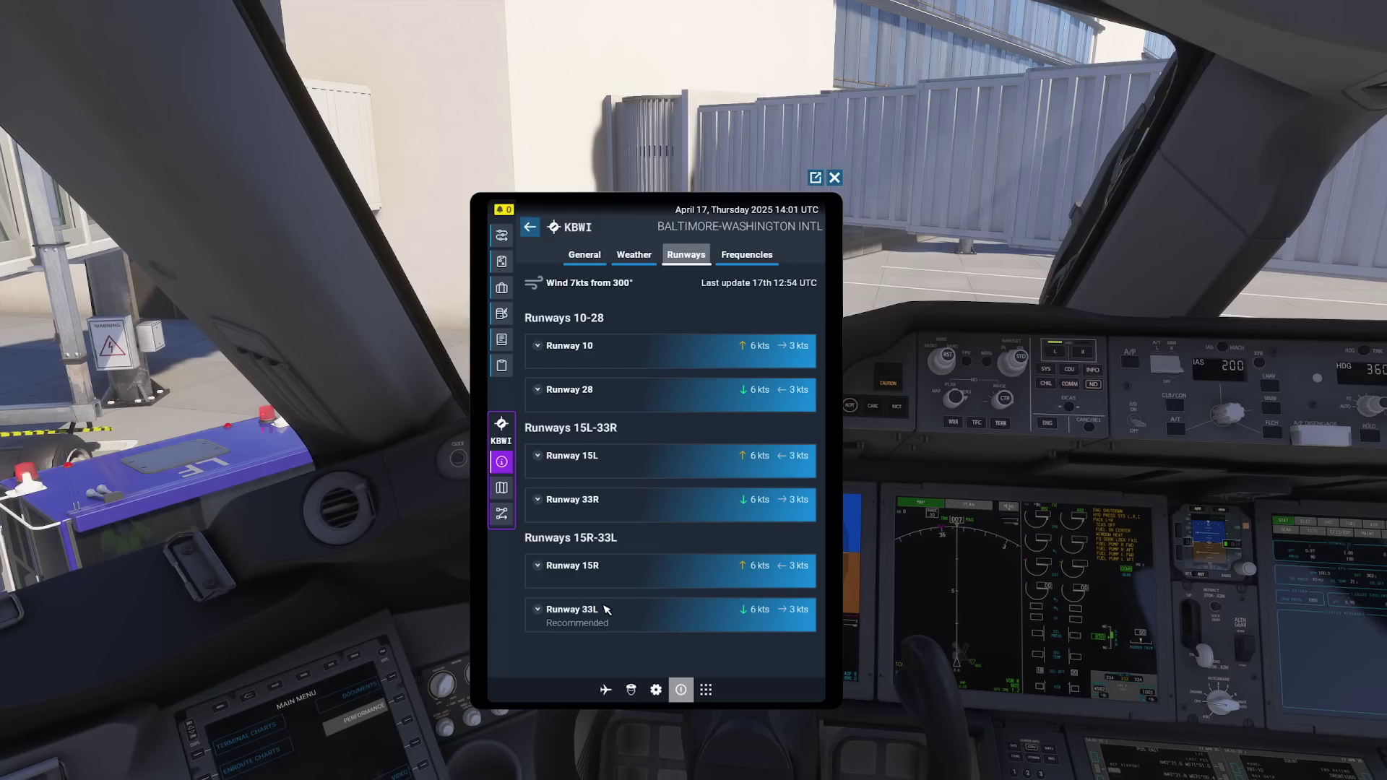
# Set the destination runway at KBWI to Runway 33L in the route
pyautogui.click(503, 235)
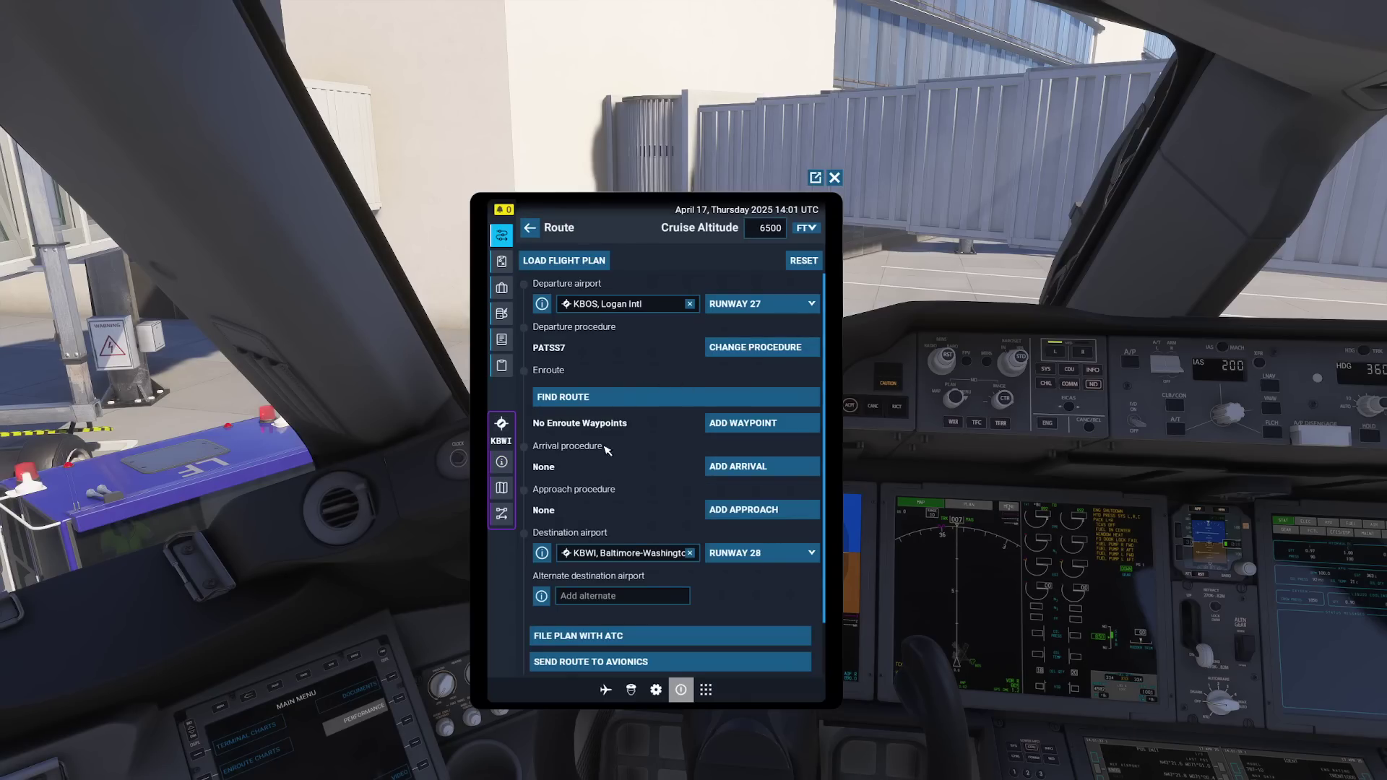
pyautogui.click(759, 554)
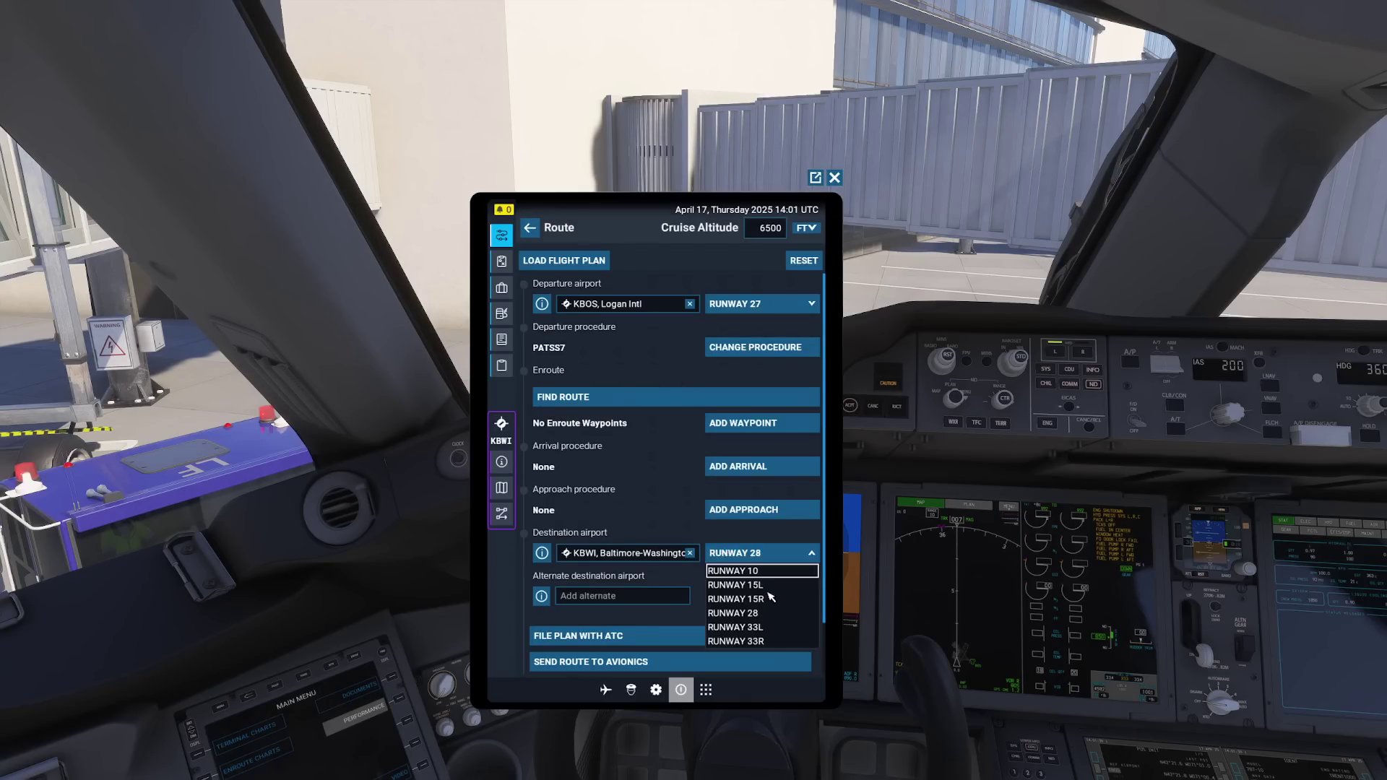
pyautogui.click(768, 630)
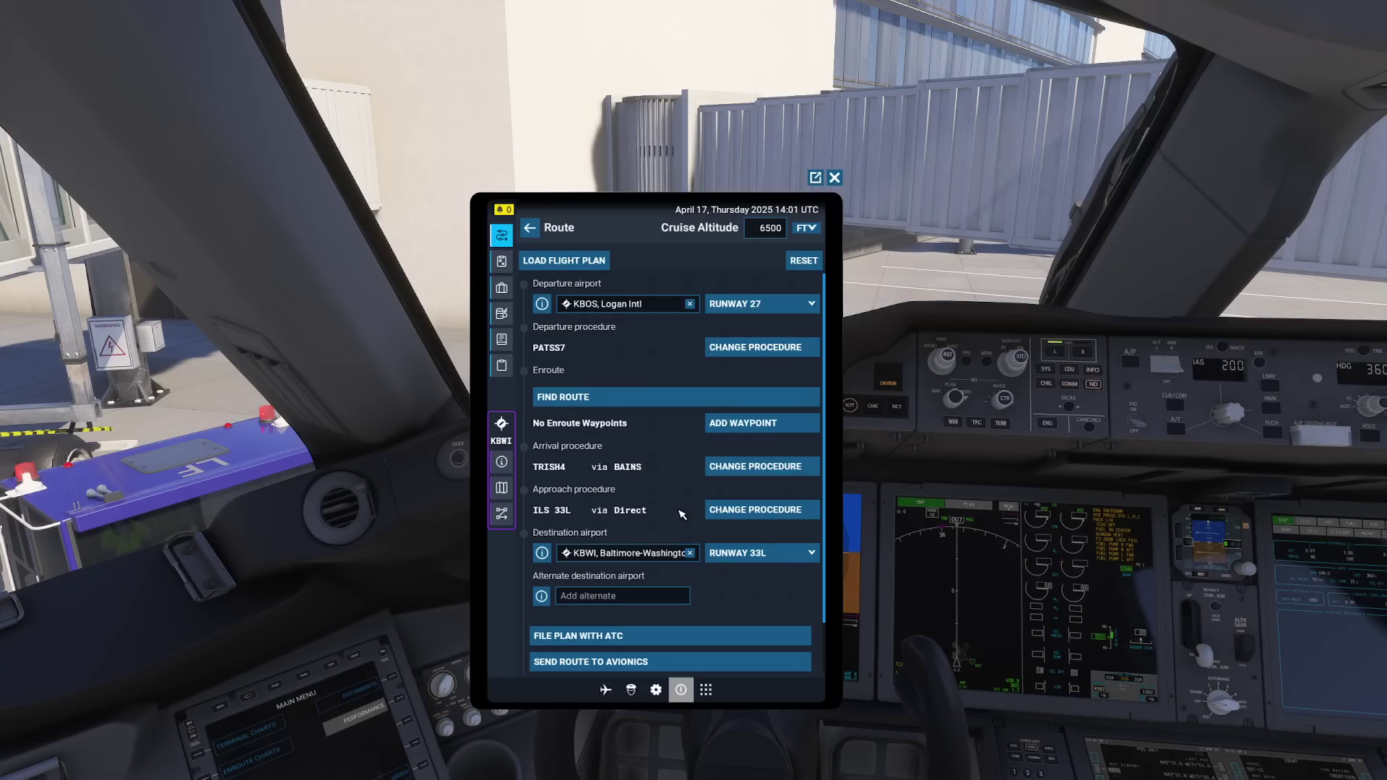
# Change the KBWI approach to ILS 33L with the JANNS transition
pyautogui.click(740, 510)
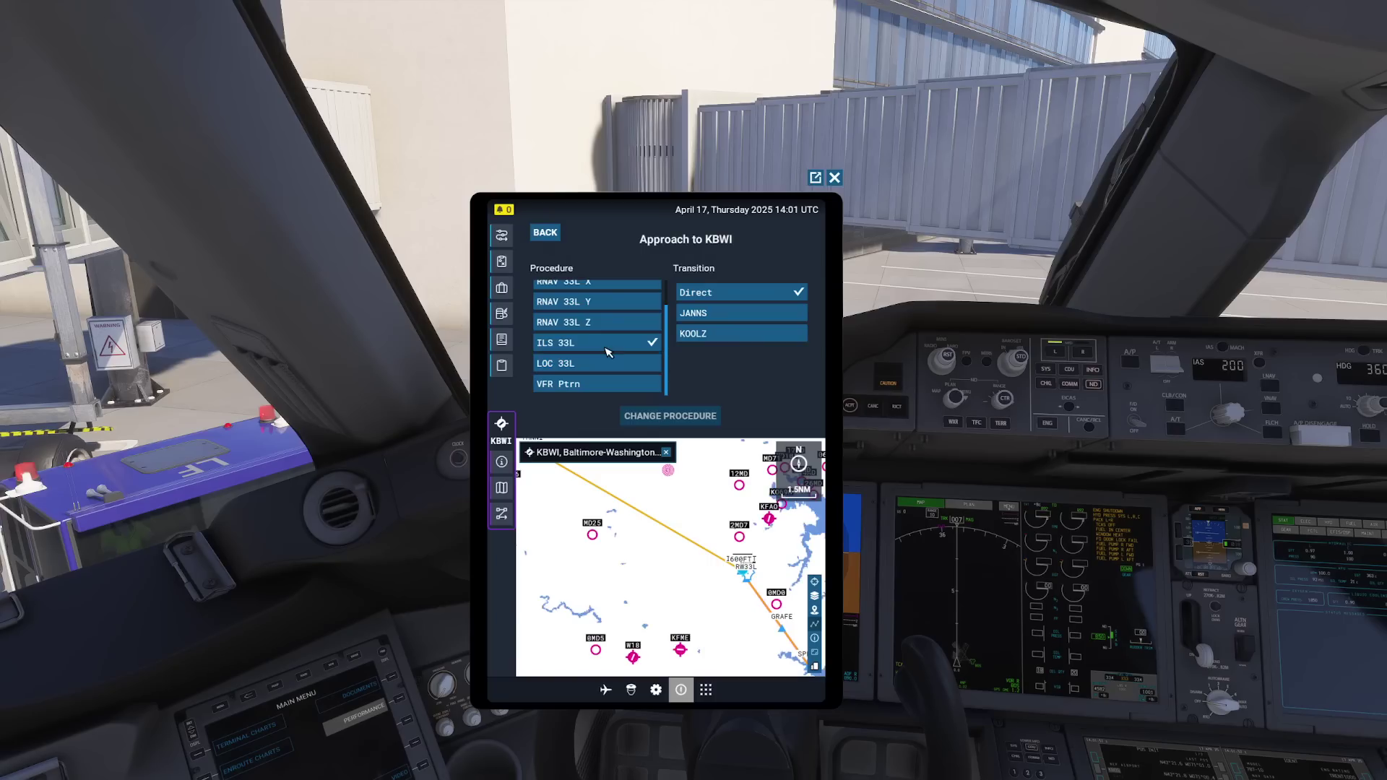
pyautogui.click(726, 311)
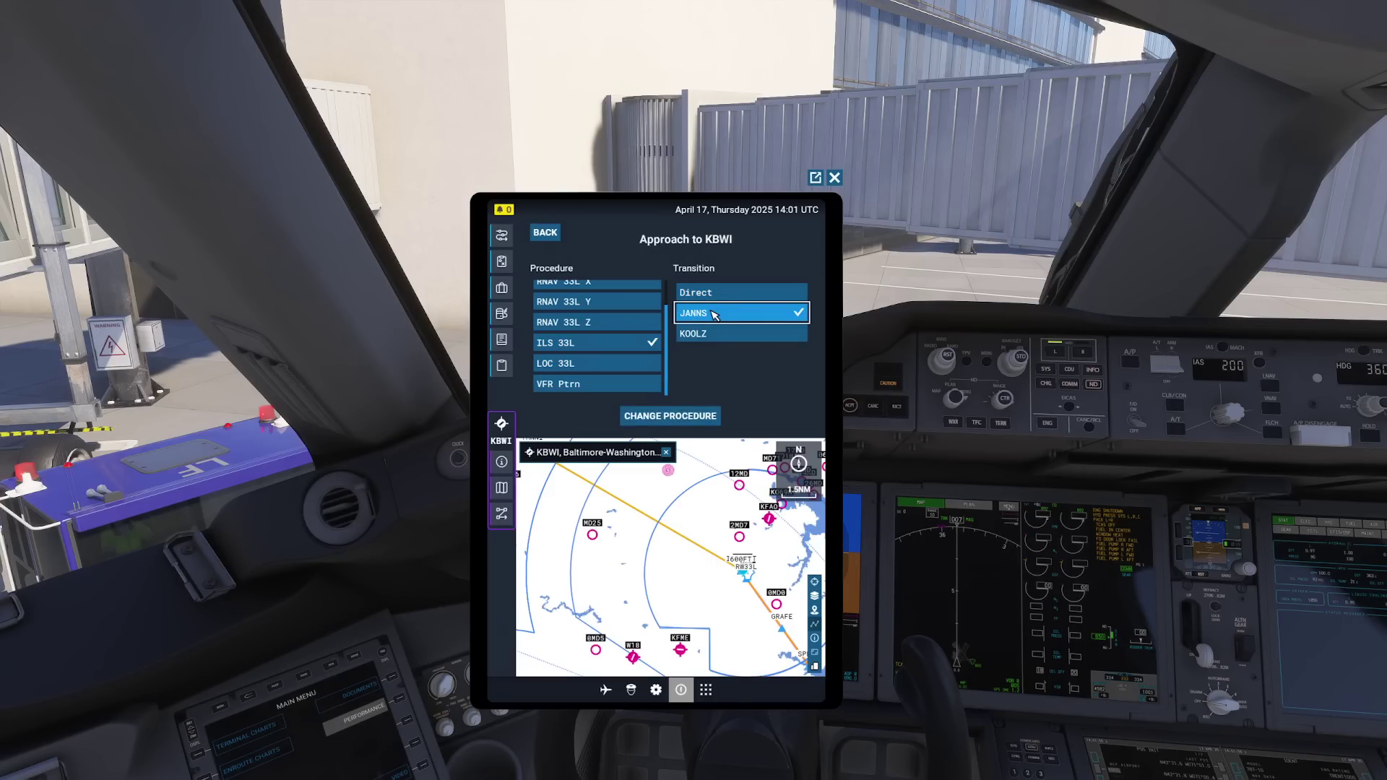
pyautogui.click(680, 416)
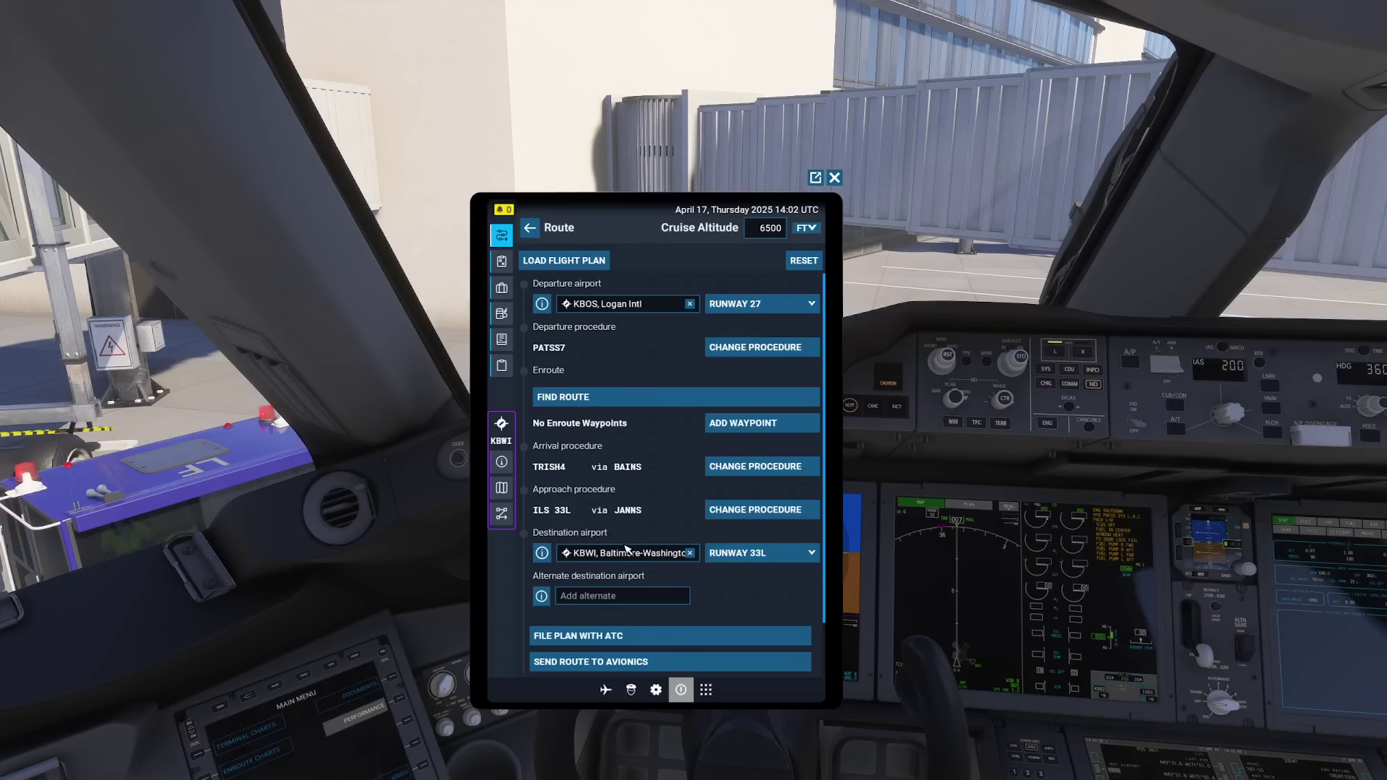
# Generate the enroute waypoints between the departure and arrival procedures automatically and review the full route
pyautogui.click(588, 397)
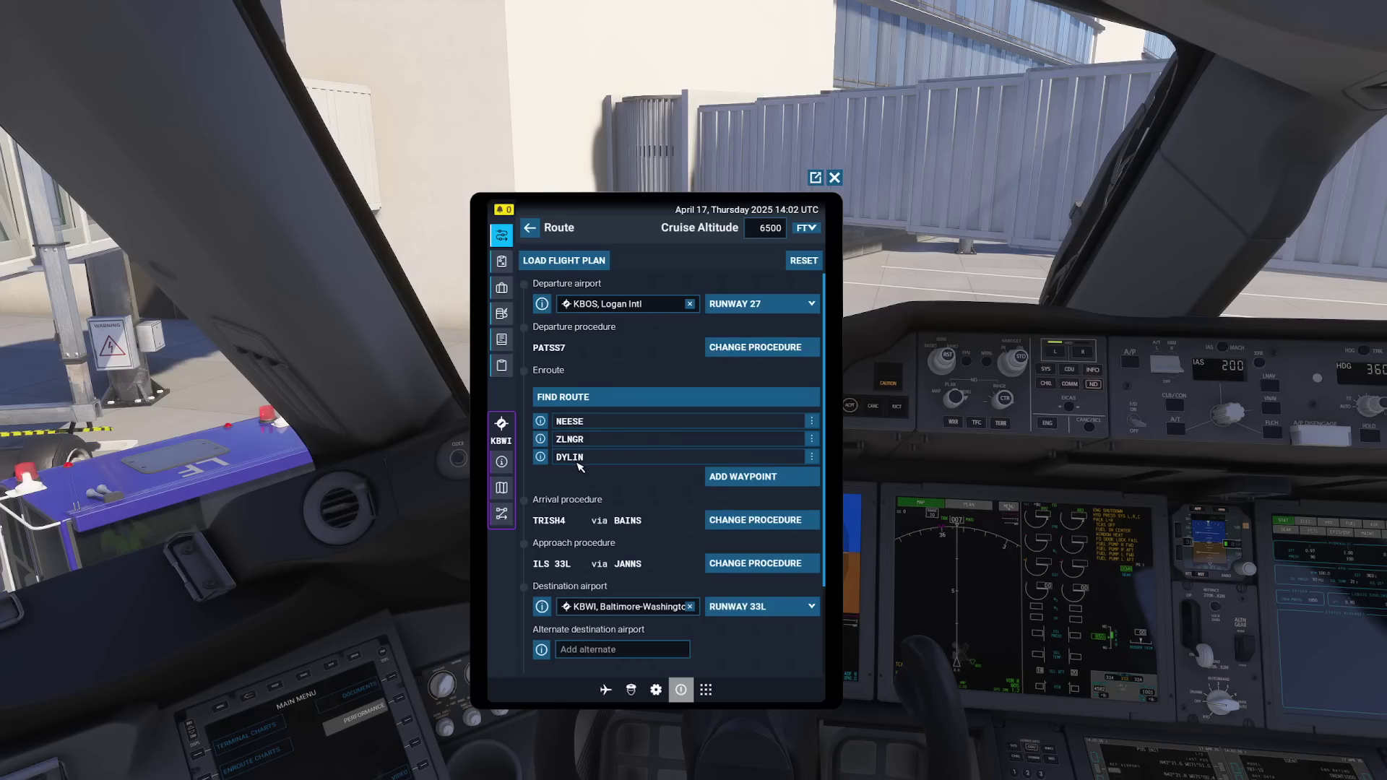
pyautogui.scroll(-2, 645, 515)
pyautogui.scroll(2, 644, 491)
pyautogui.scroll(-3, 690, 356)
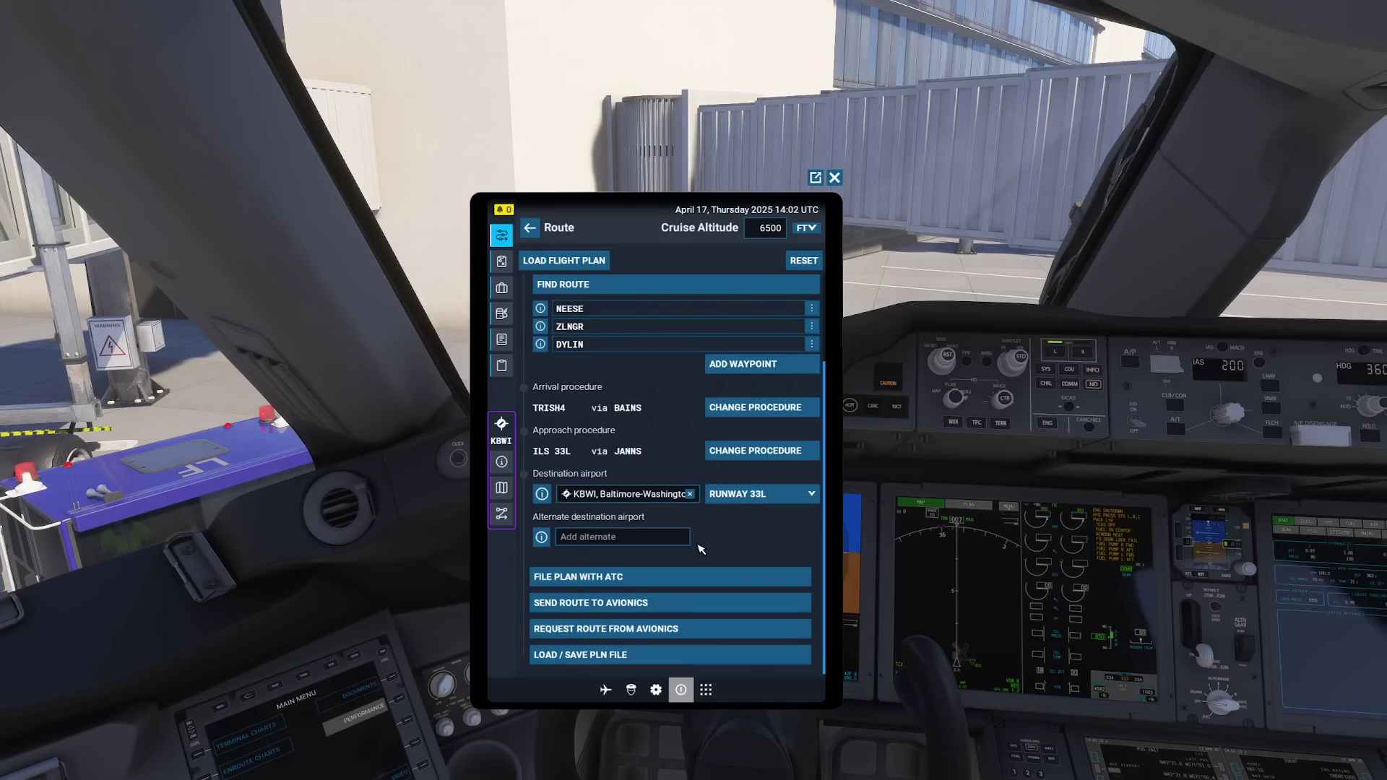
# Set the alternate destination airport to KDCA, Ronald Reagan Washington
pyautogui.click(659, 537)
pyautogui.write('k')
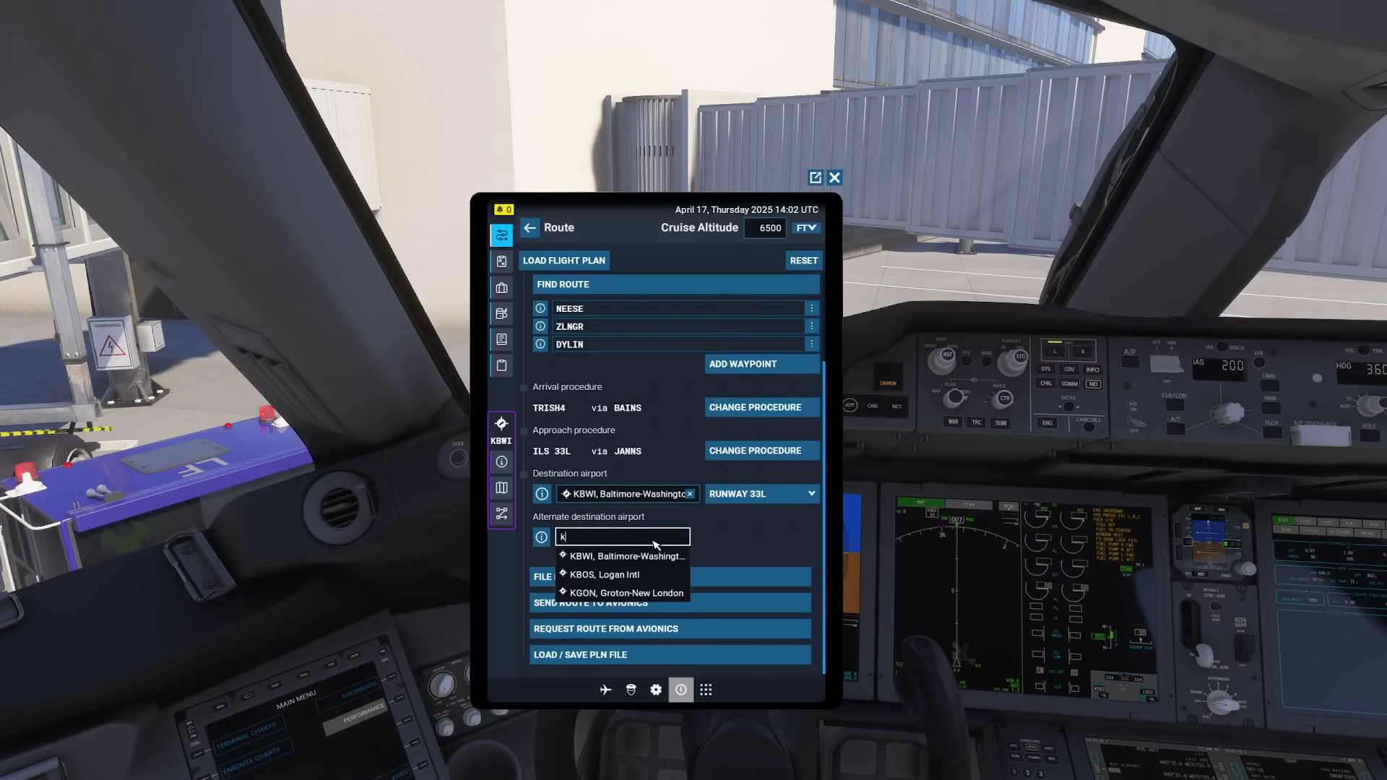
pyautogui.write('dca')
pyautogui.click(630, 556)
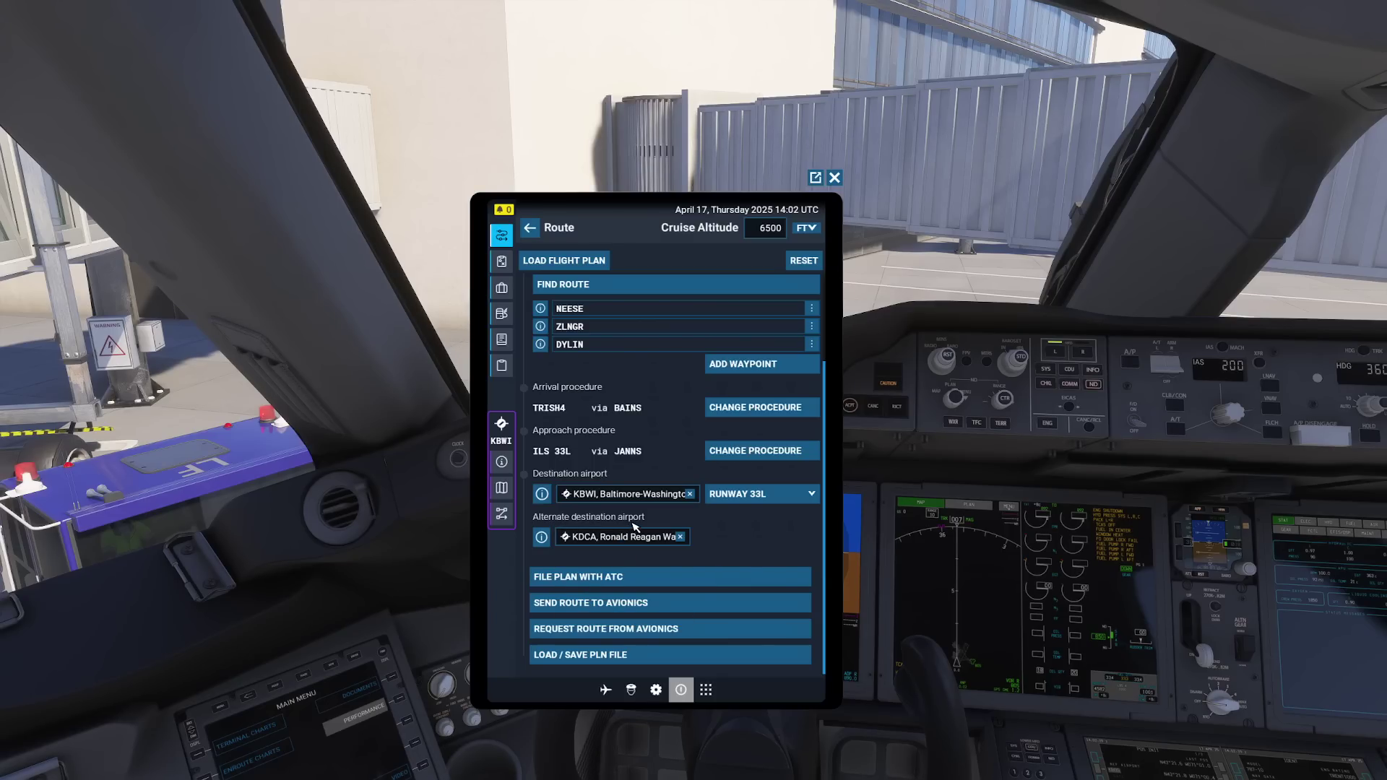
# Examine the KBWI TAF weather forecast across its hourly periods, and view the planned route on the map
pyautogui.click(542, 494)
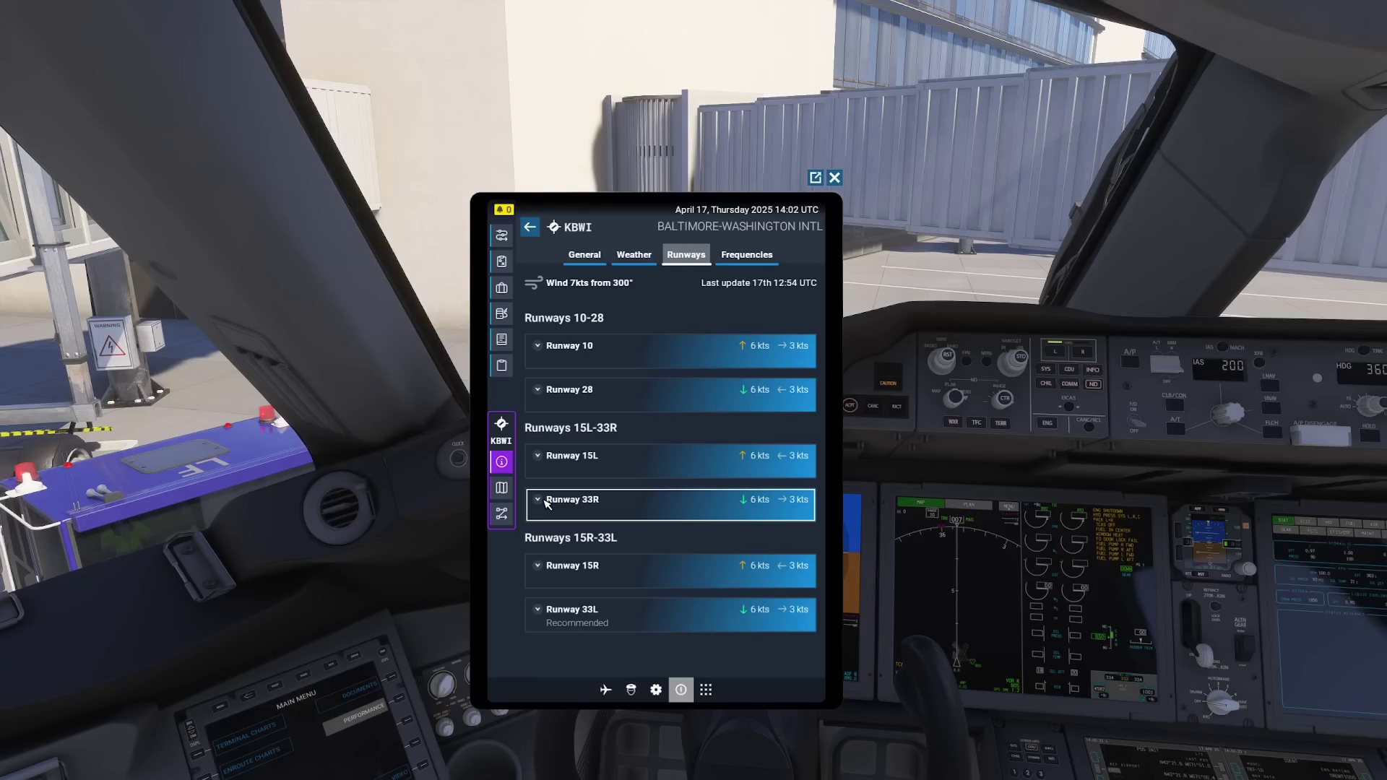
pyautogui.click(633, 254)
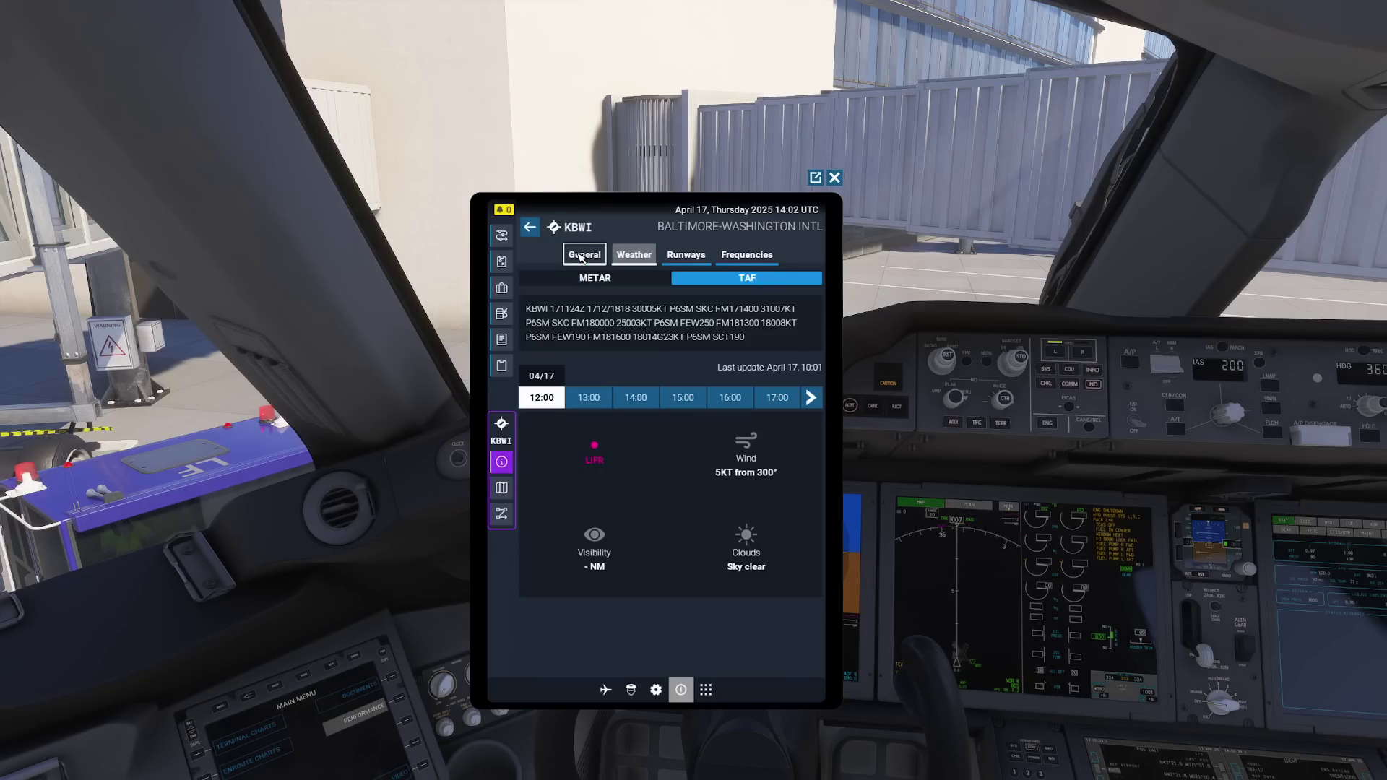
pyautogui.click(636, 398)
pyautogui.click(560, 402)
pyautogui.click(589, 400)
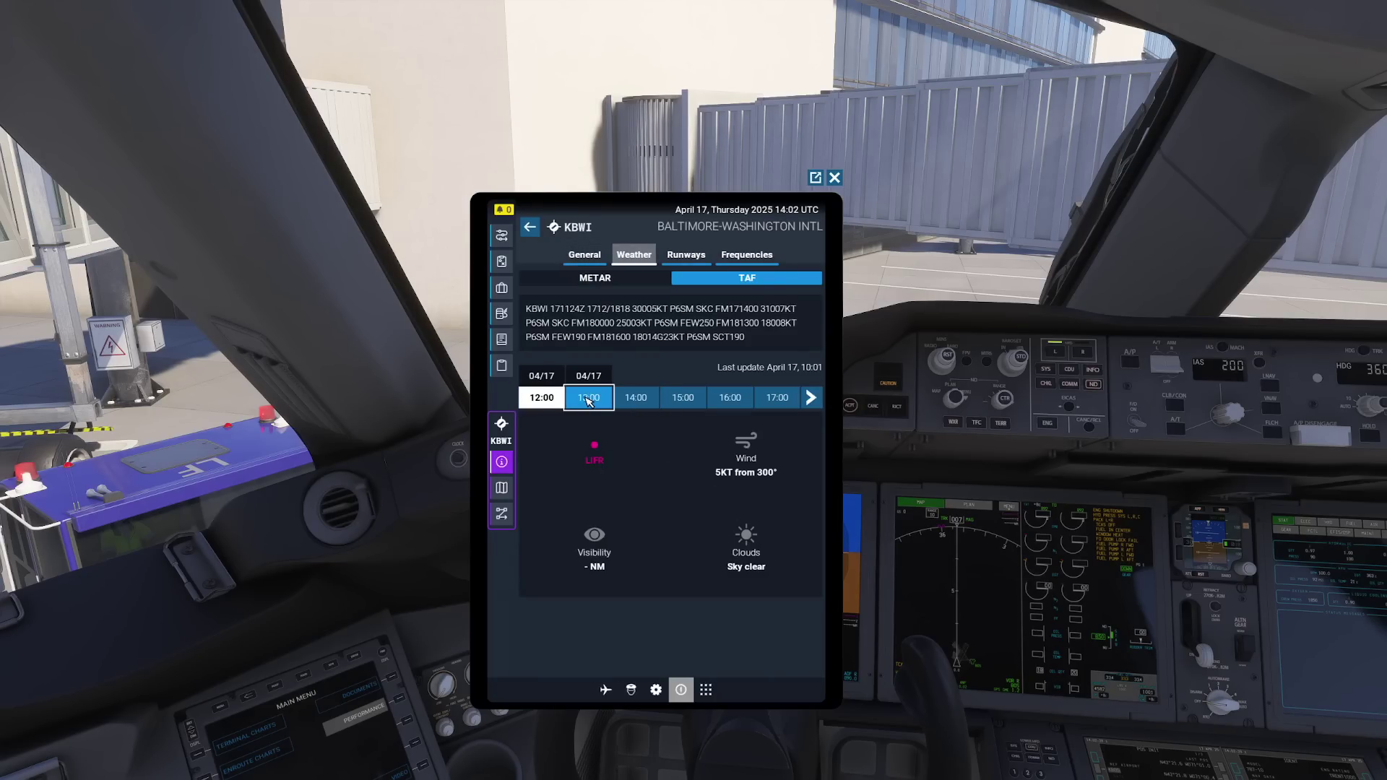
pyautogui.click(822, 398)
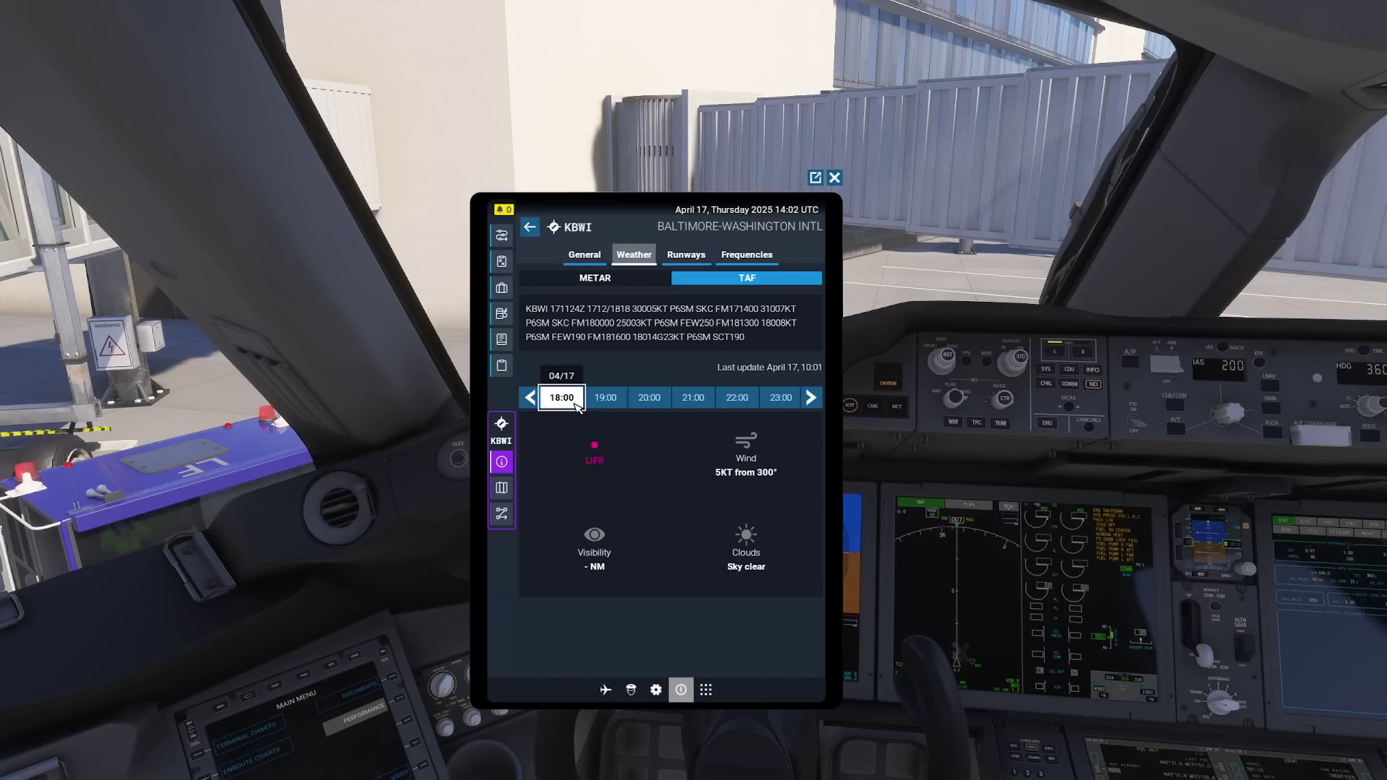
pyautogui.click(554, 397)
pyautogui.click(530, 397)
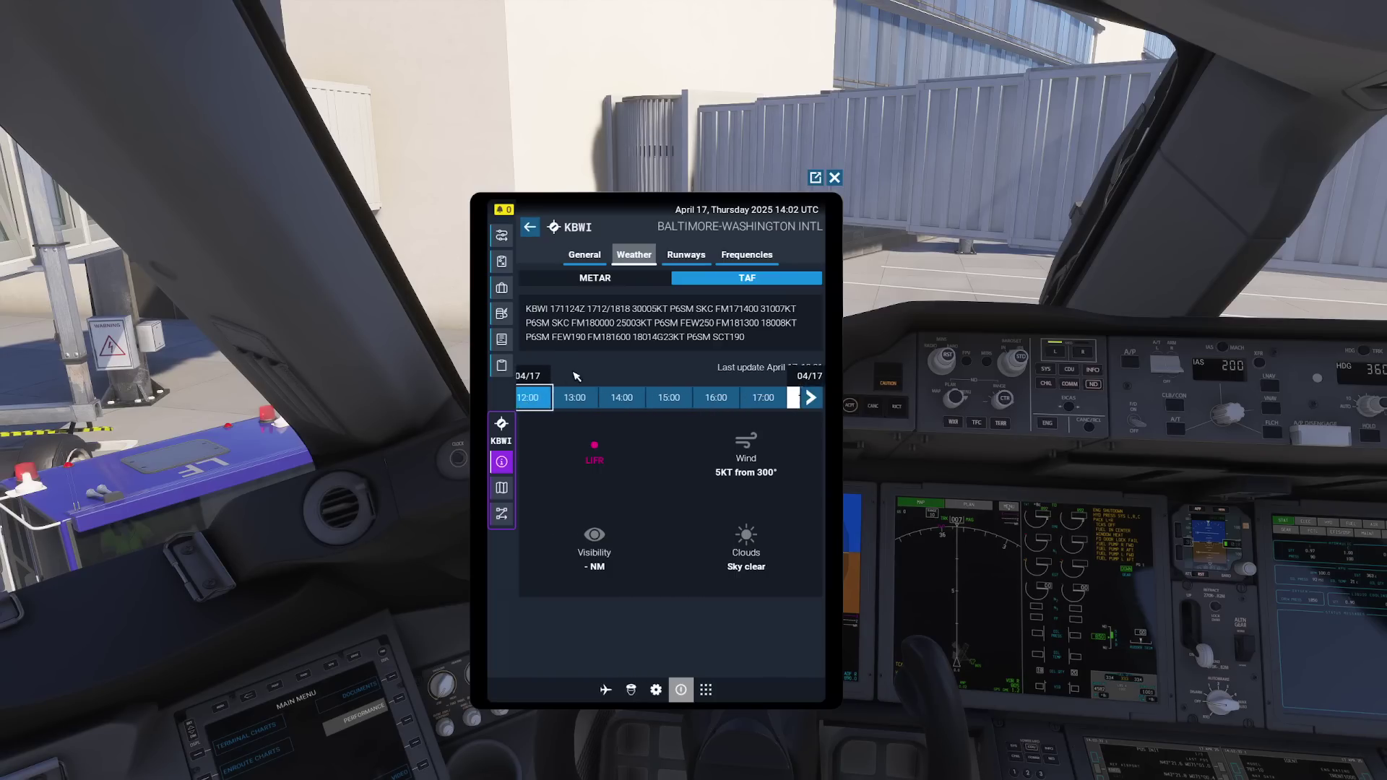
pyautogui.click(529, 226)
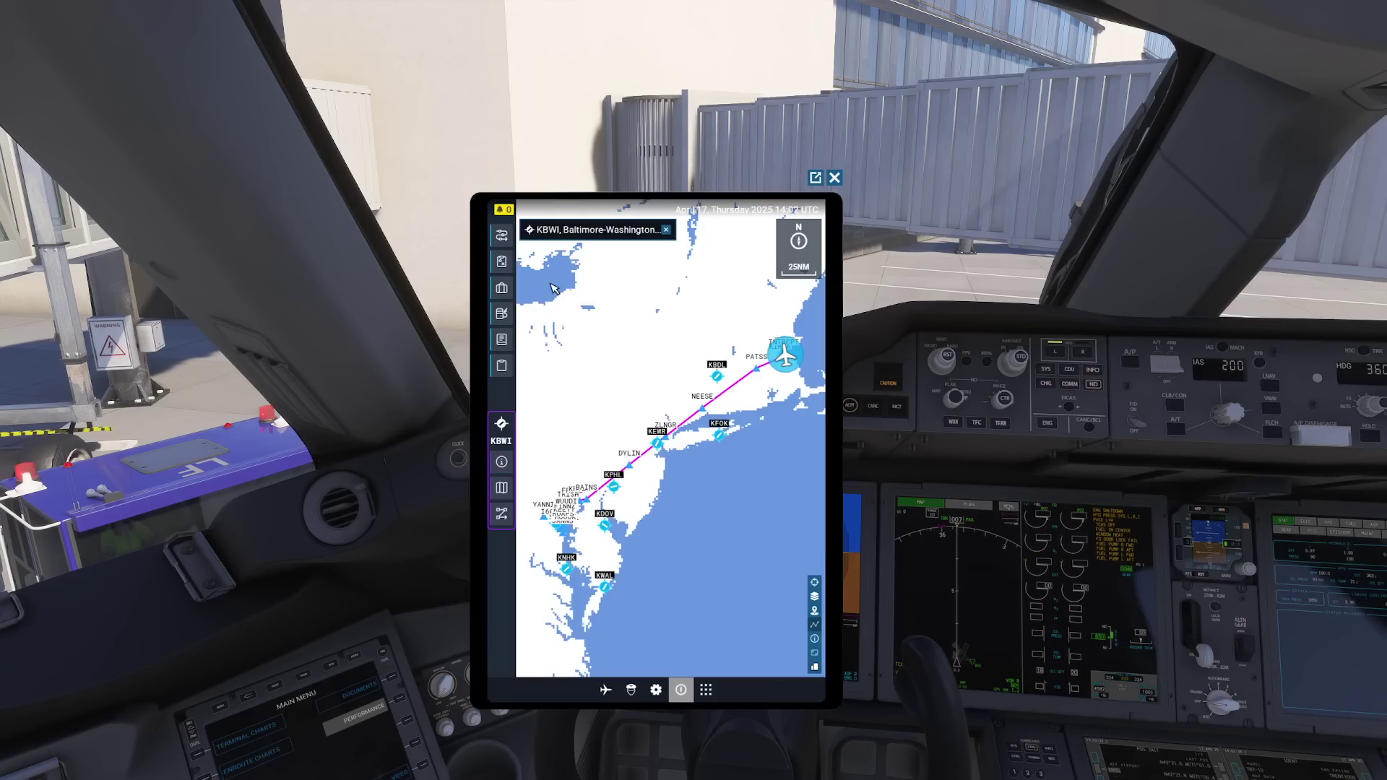
# Send the planned route to the avionics and move the tablet aside to clear the view of the flight displays
pyautogui.click(502, 235)
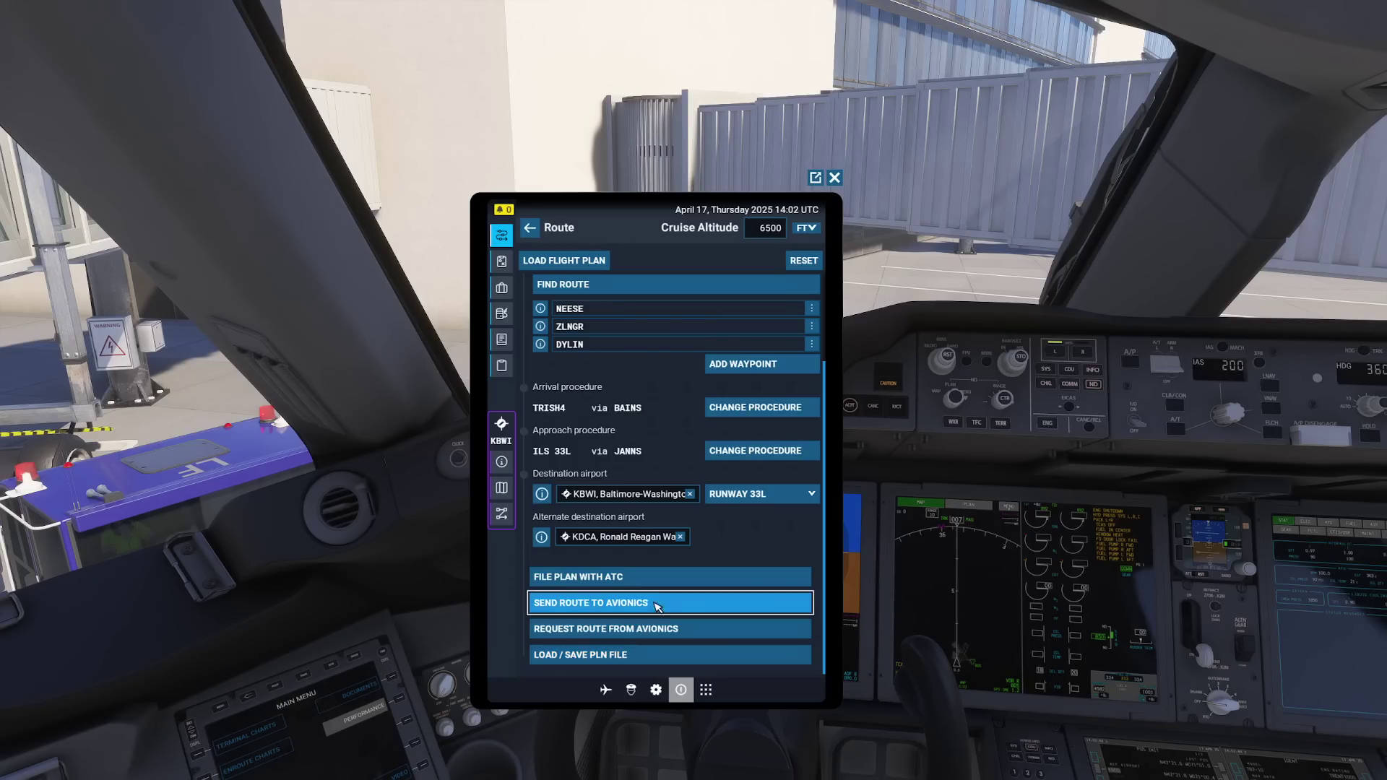
pyautogui.click(593, 607)
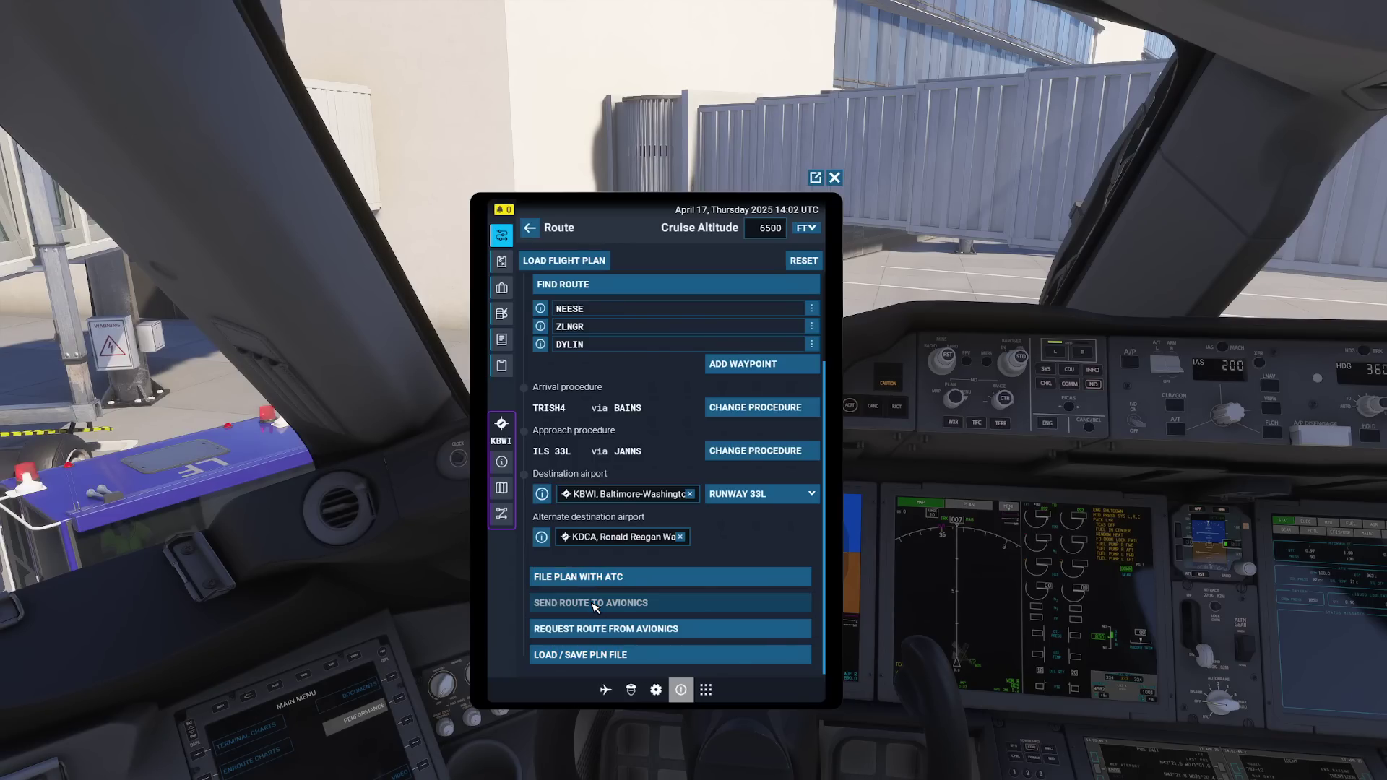
pyautogui.rightClick(988, 600)
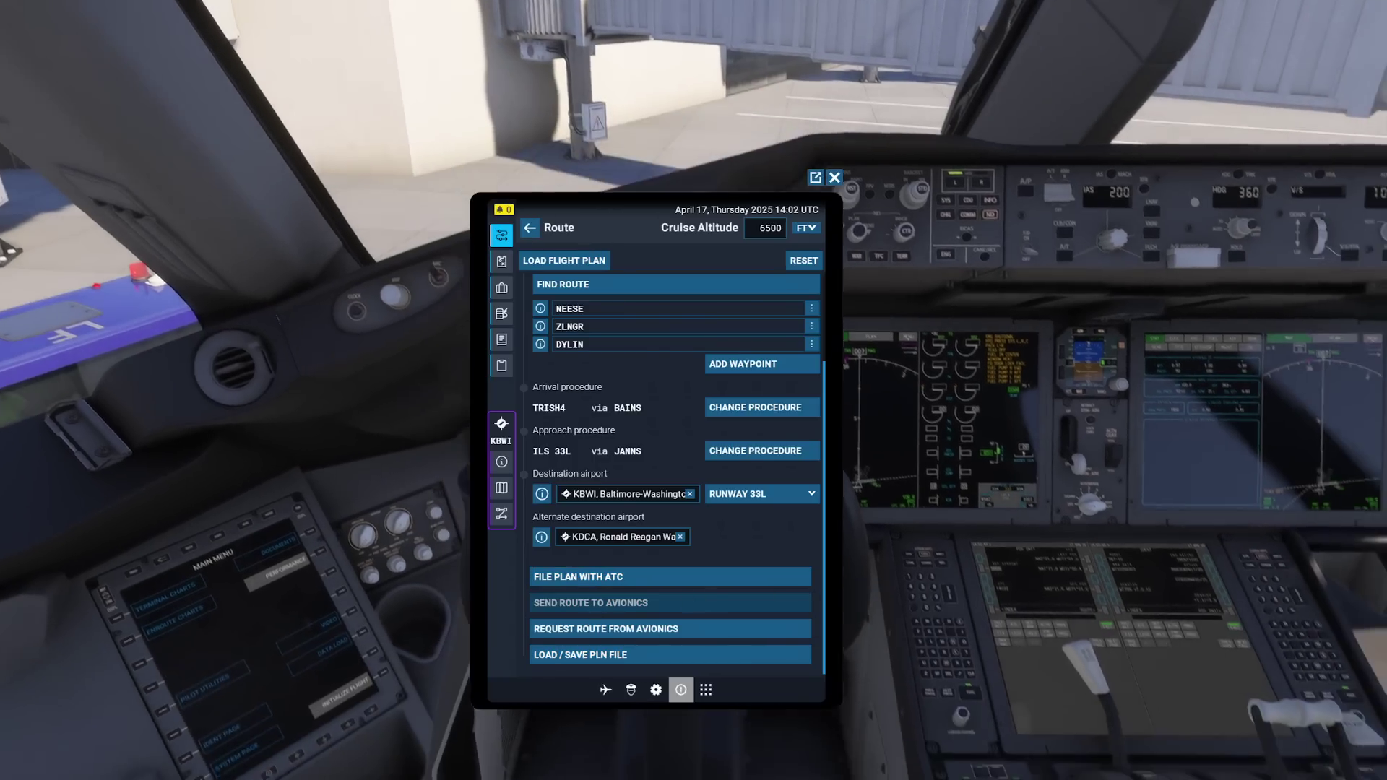
pyautogui.moveTo(737, 195); pyautogui.dragTo(387, 211)
# Check the route entry unit, increase the captain's navigation display range to 80 NM and centre its map
pyautogui.hotkey('ctrl', '1')
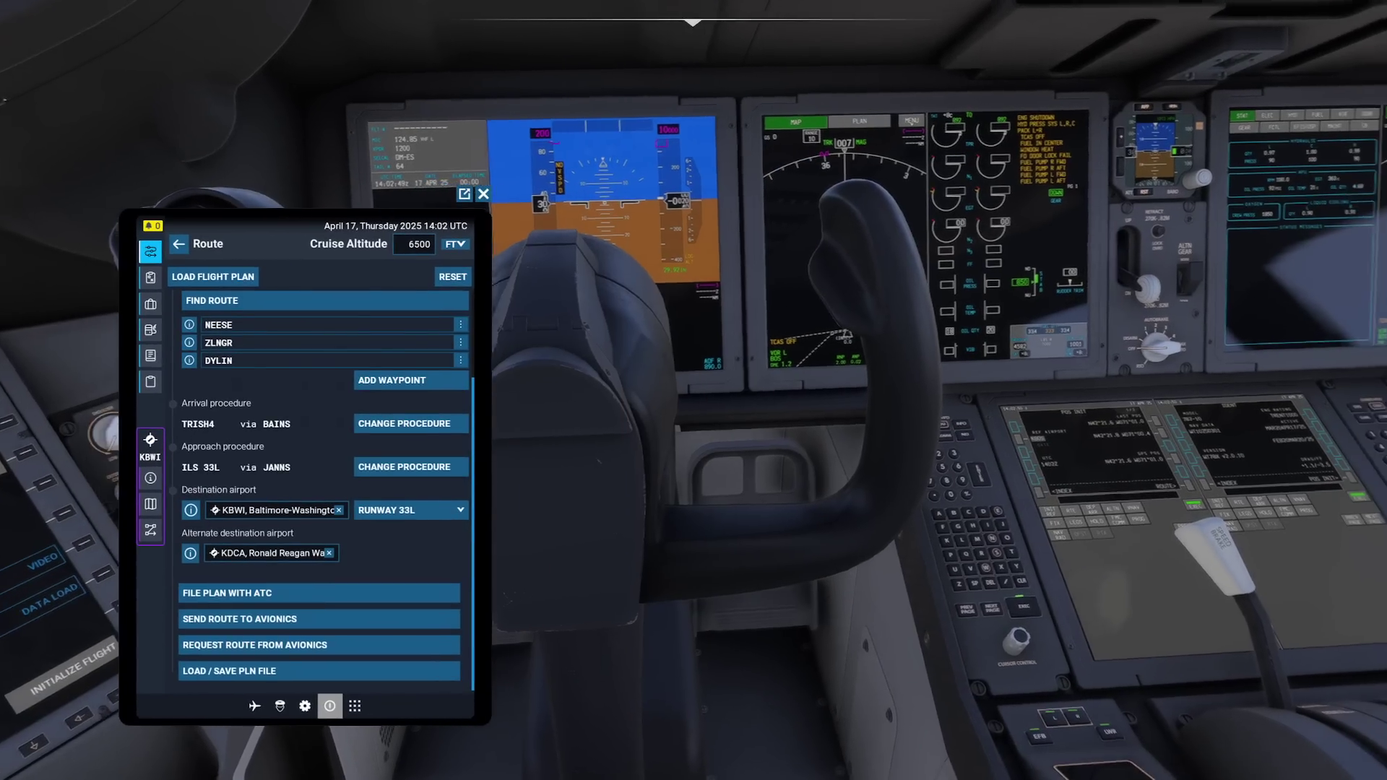
pyautogui.hotkey('ctrl', '2')
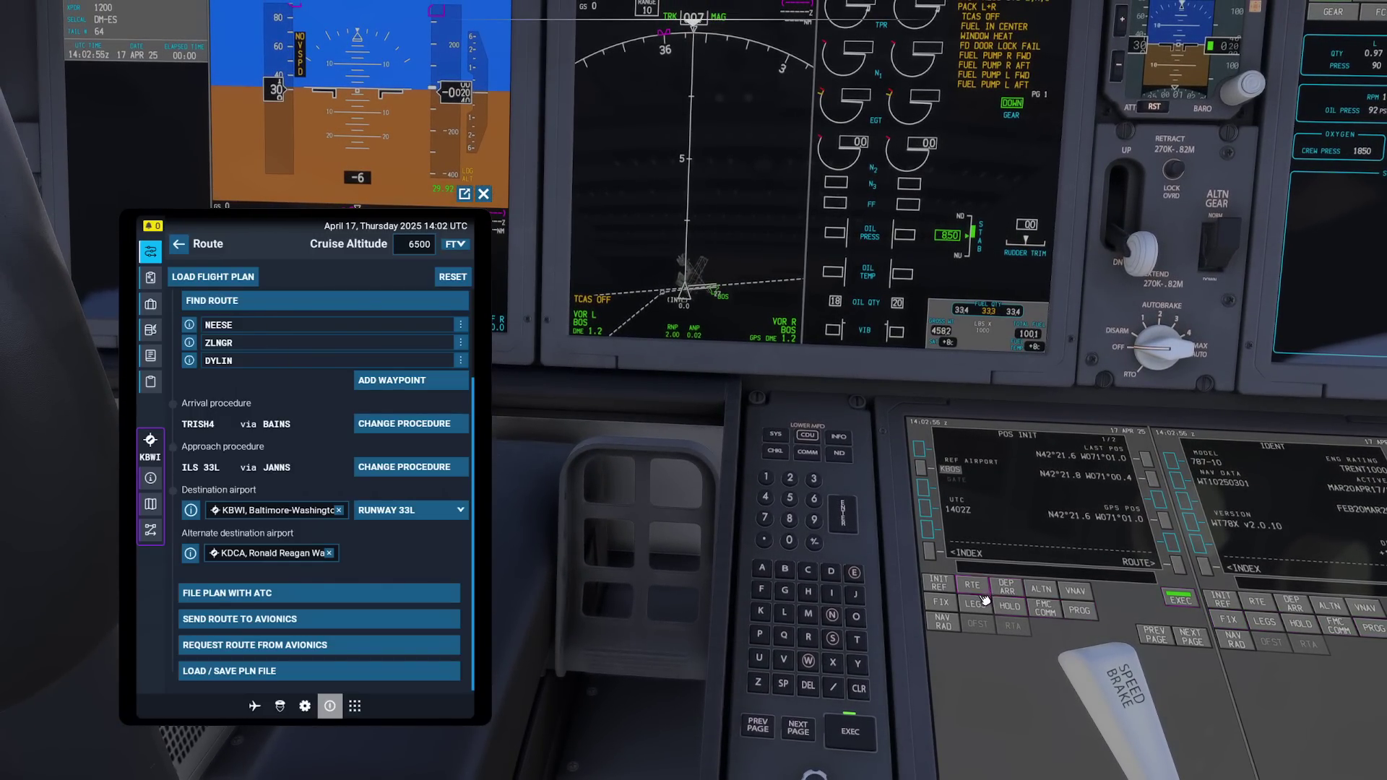
pyautogui.hotkey('ctrl', '1')
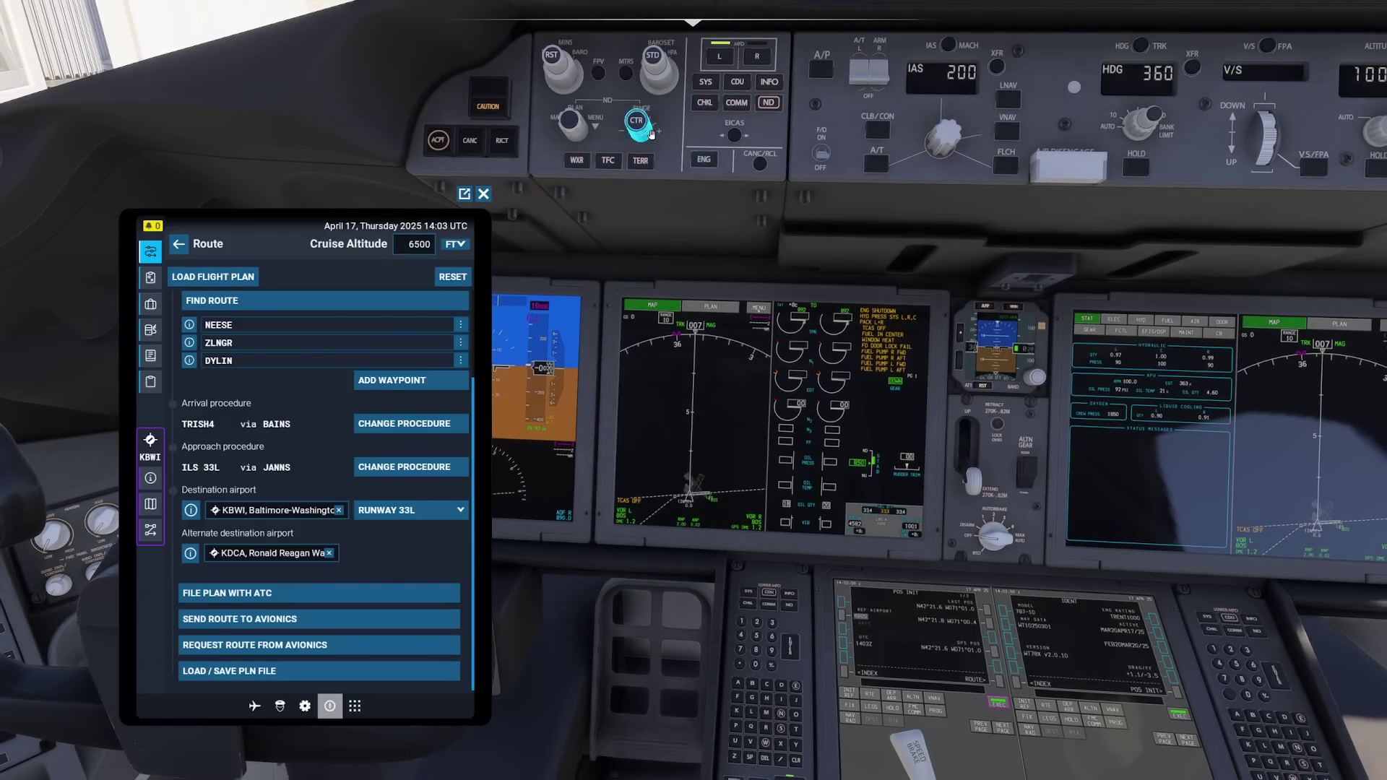
pyautogui.scroll(3, 650, 131)
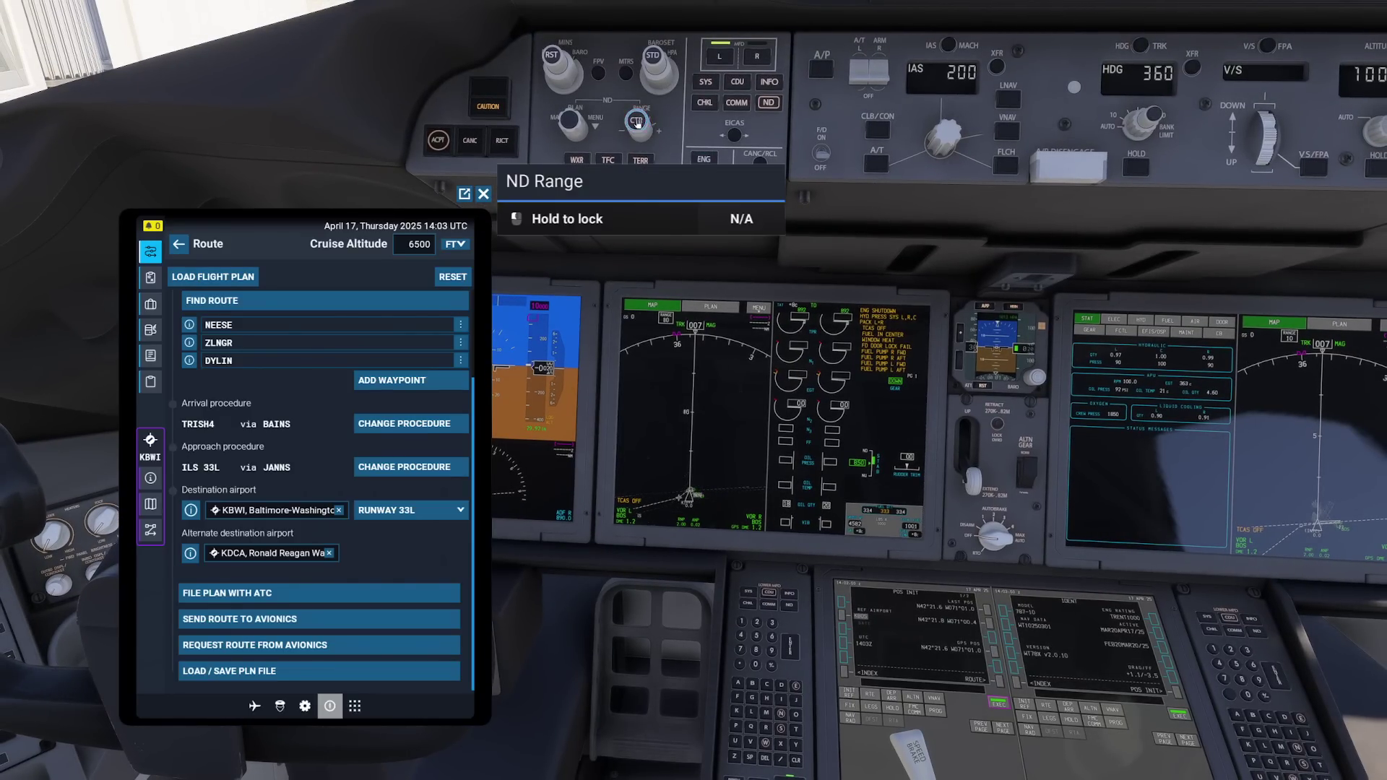
pyautogui.click(637, 123)
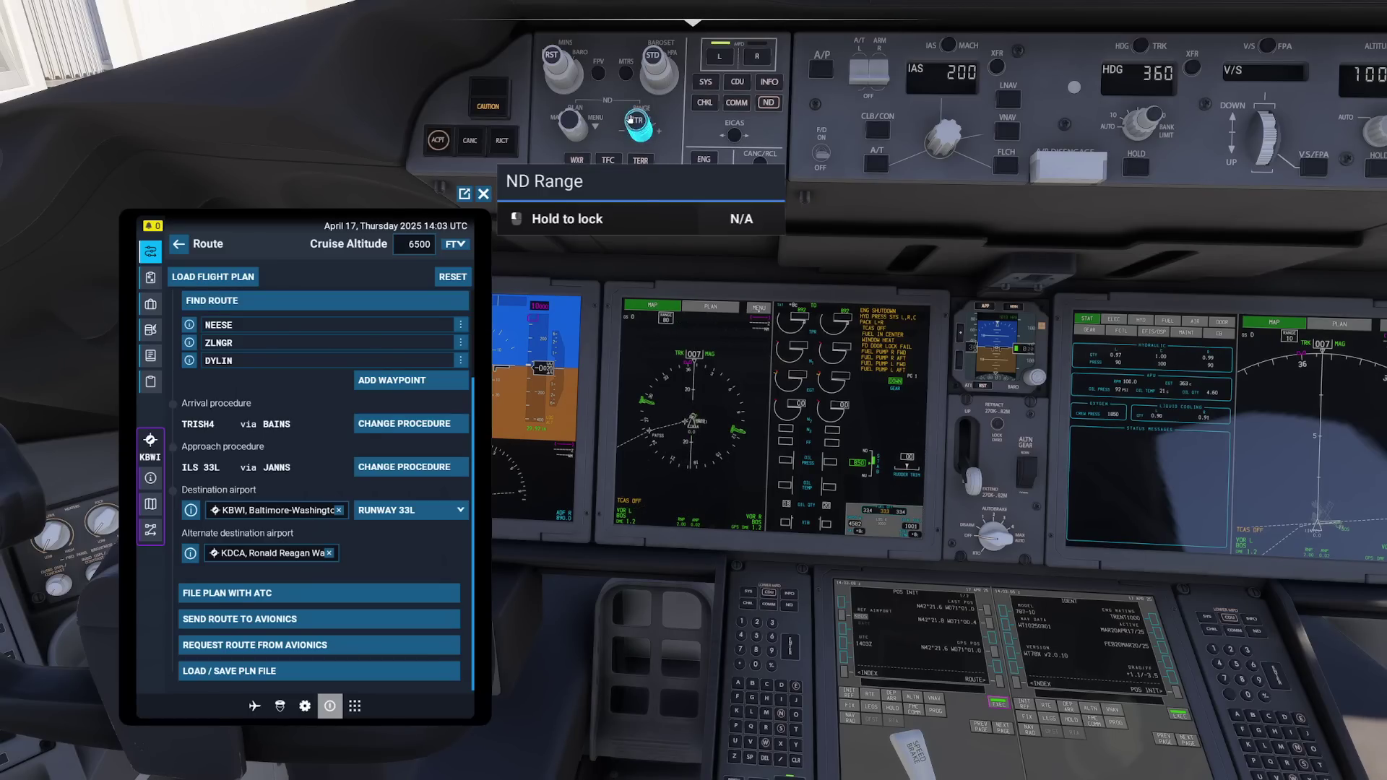
# Switch the captain's navigation display from the centred map to the expanded map and increase its range to 640 NM
pyautogui.click(638, 124)
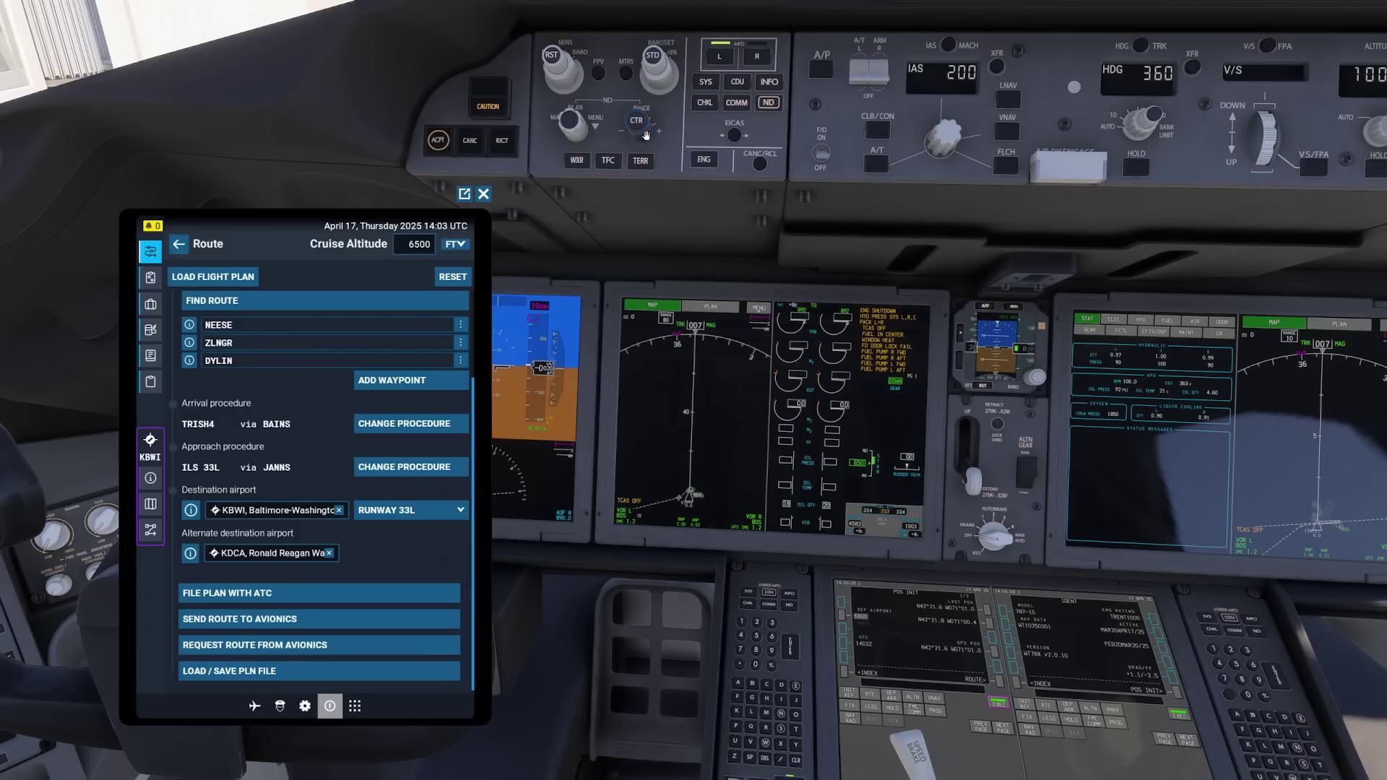
pyautogui.scroll(4, 646, 134)
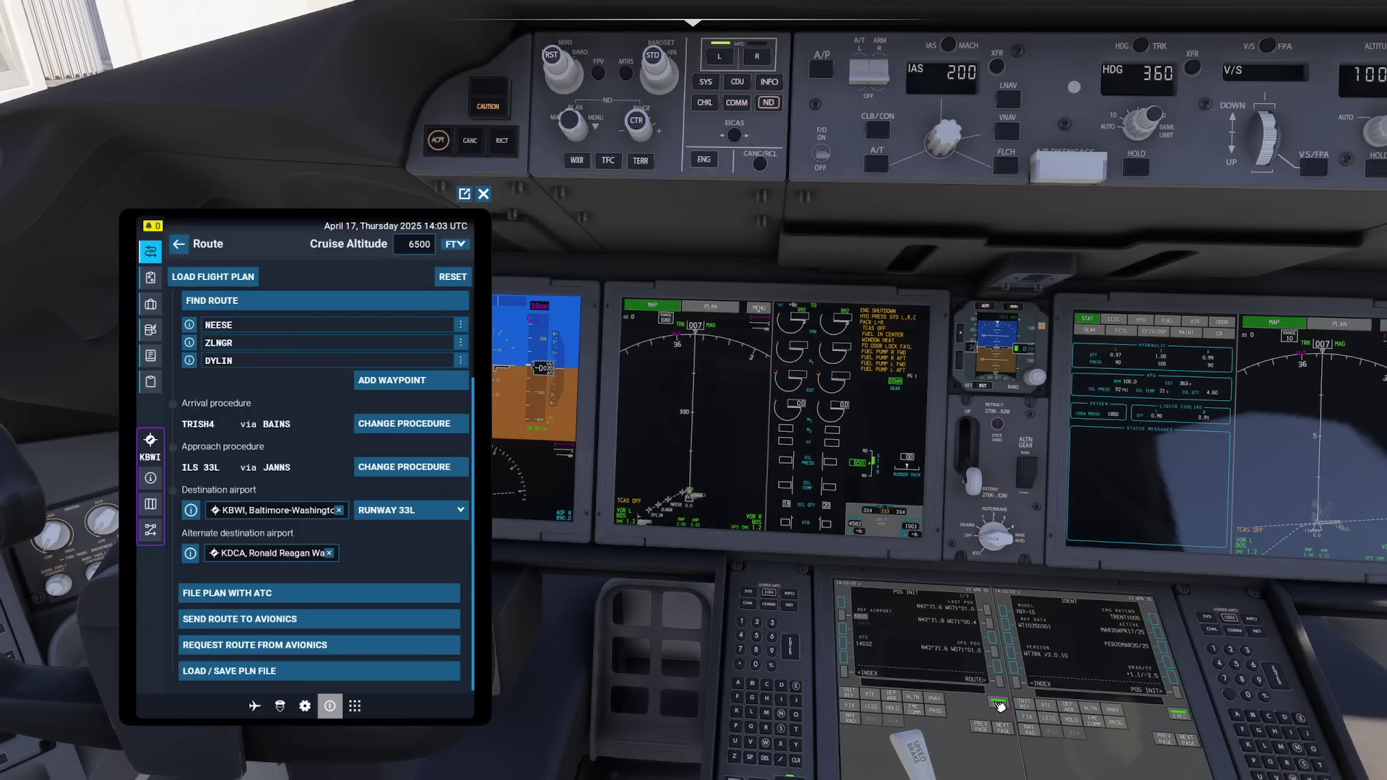
# Bring the captain's CDU into close view and open the legs page of the active route
pyautogui.moveTo(799, 542); pyautogui.dragTo(1358, 607)
pyautogui.scroll(4, 693, 390)
pyautogui.moveTo(823, 520)
pyautogui.mouseDown()
pyautogui.moveTo(843, 556)
pyautogui.moveTo(843, 536)
pyautogui.mouseUp()
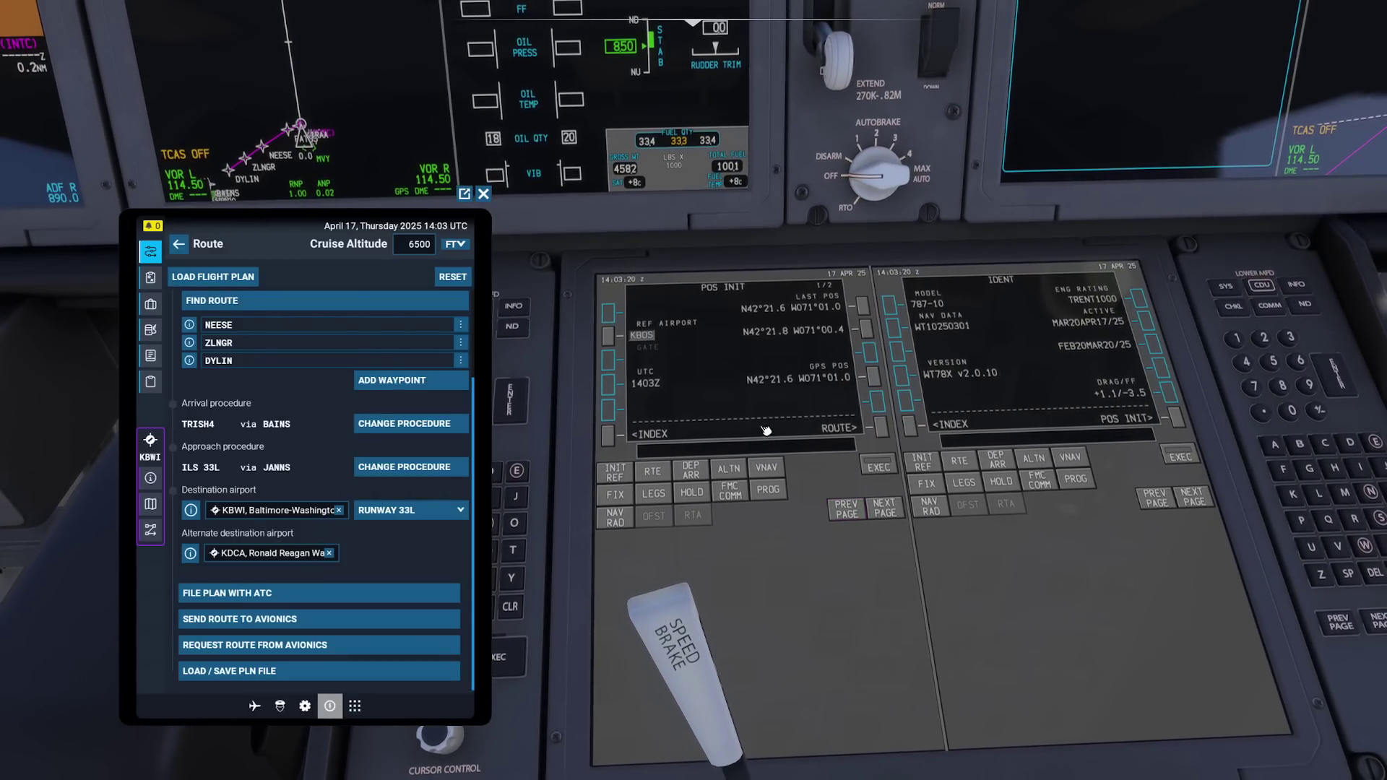
pyautogui.click(653, 495)
pyautogui.scroll(3, 722, 412)
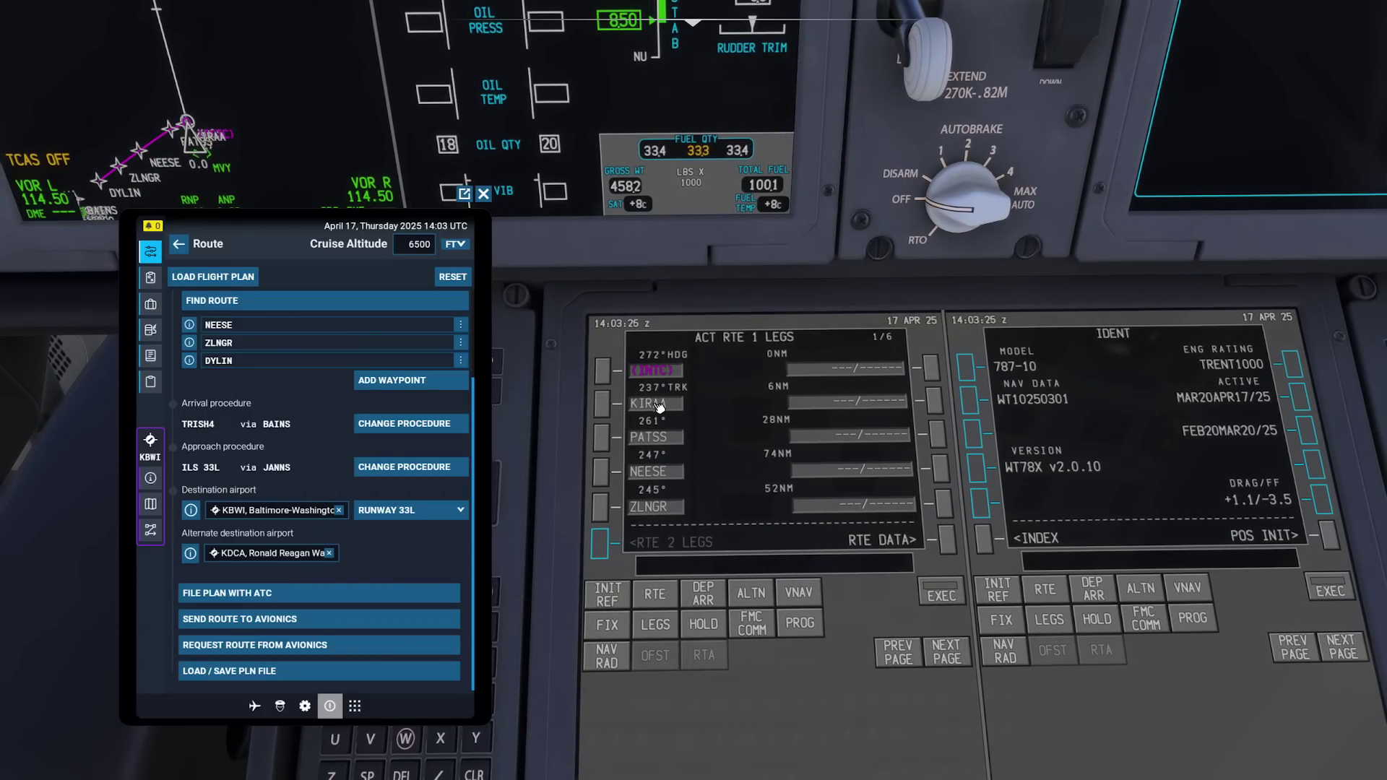
# Close the route discontinuity after DYLIN by connecting it directly to BAINS, and execute the route change
pyautogui.click(931, 657)
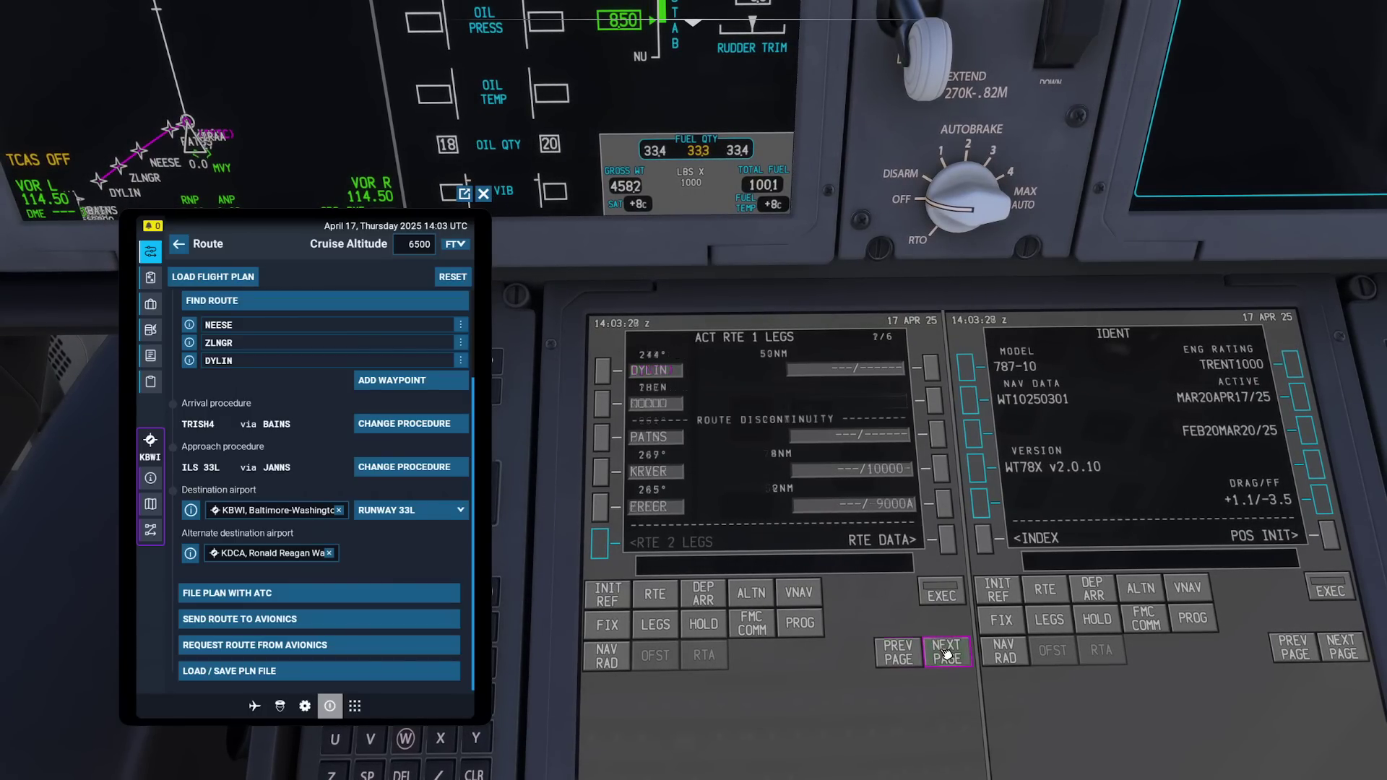
pyautogui.click(604, 434)
pyautogui.click(603, 403)
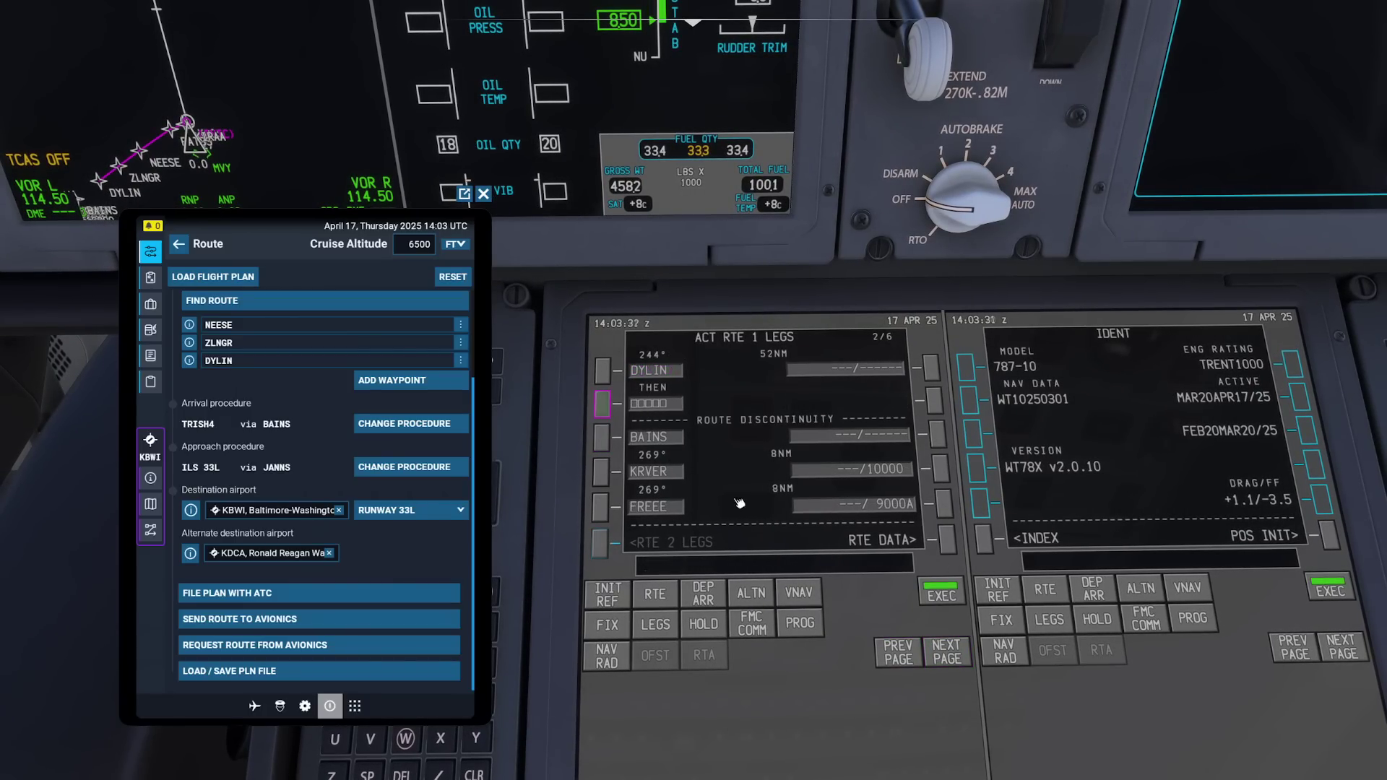
pyautogui.click(941, 591)
# Replace the VECTORS leg on the approach with JANNS and execute the route change
pyautogui.click(950, 652)
pyautogui.click(952, 654)
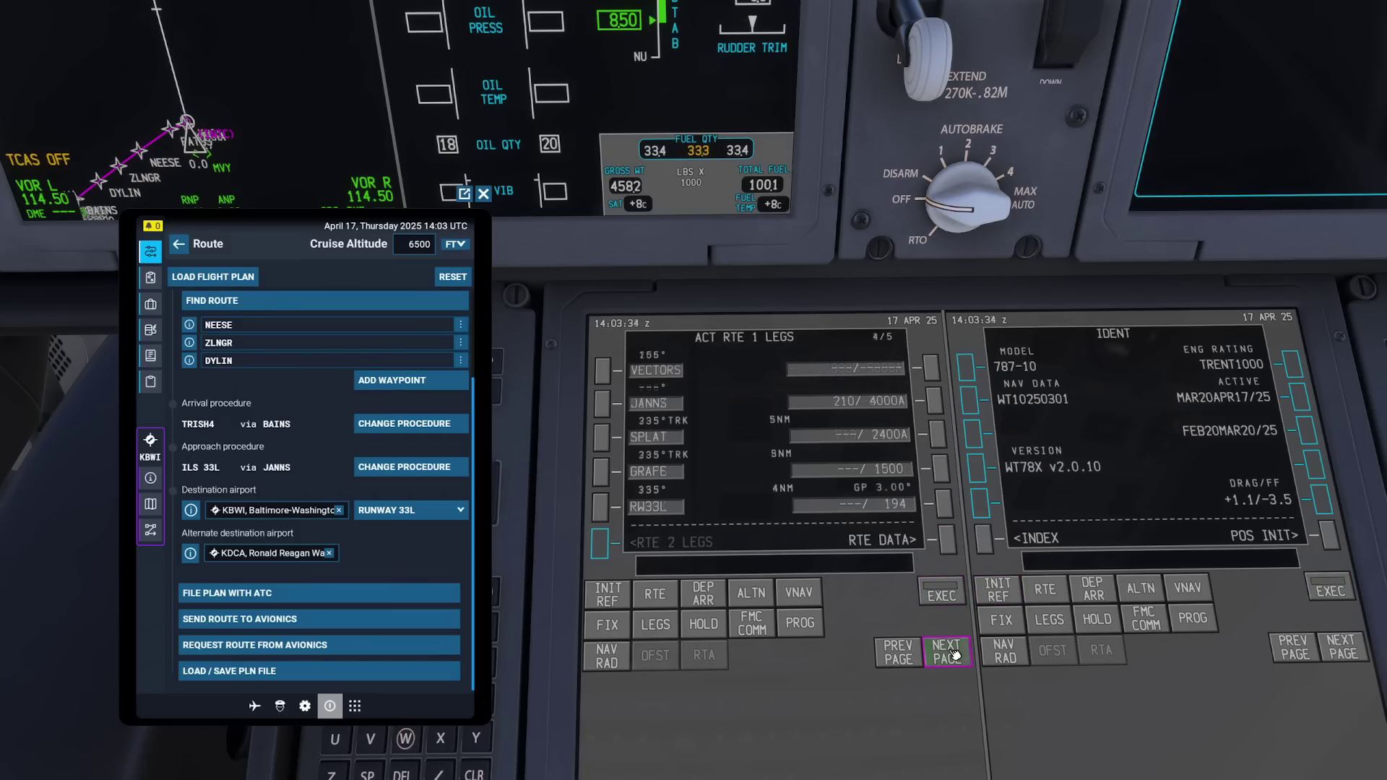
pyautogui.click(603, 403)
pyautogui.click(602, 370)
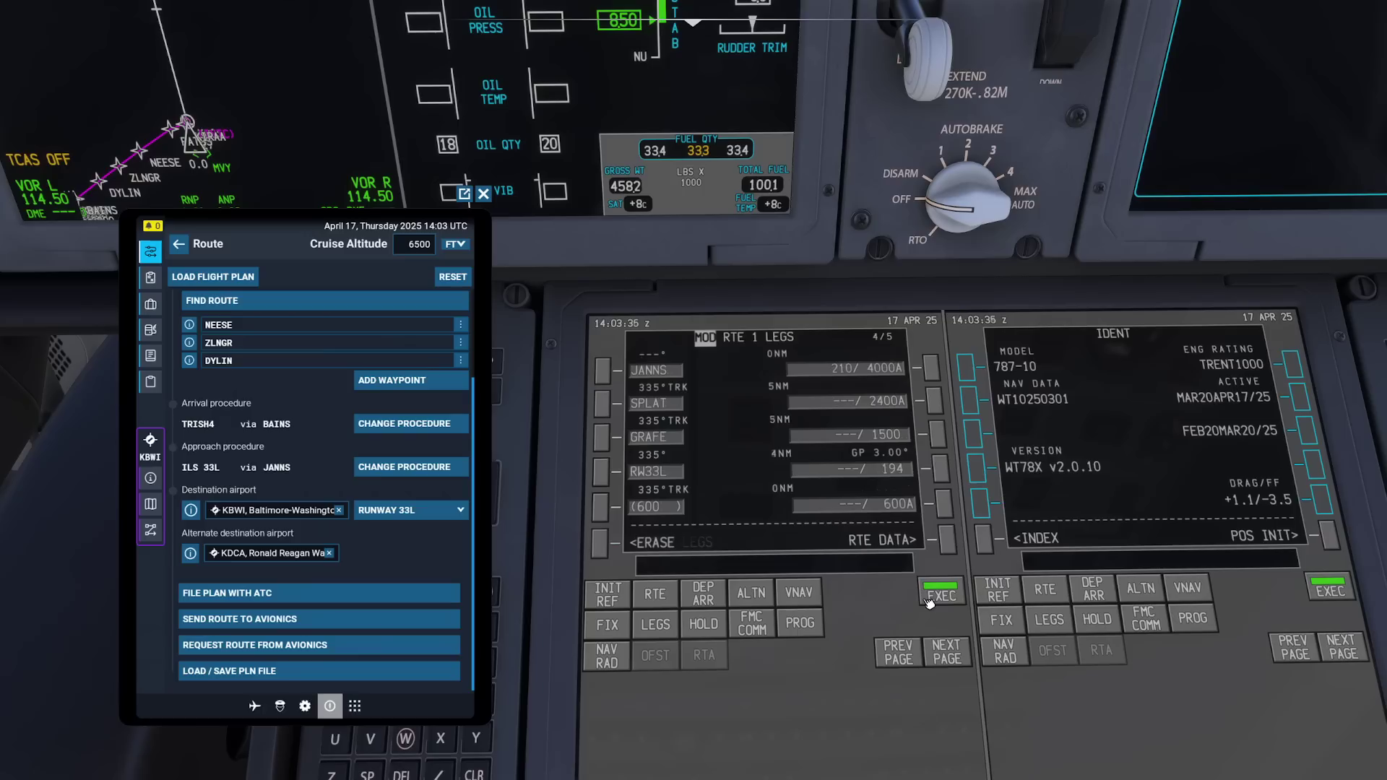
pyautogui.click(942, 594)
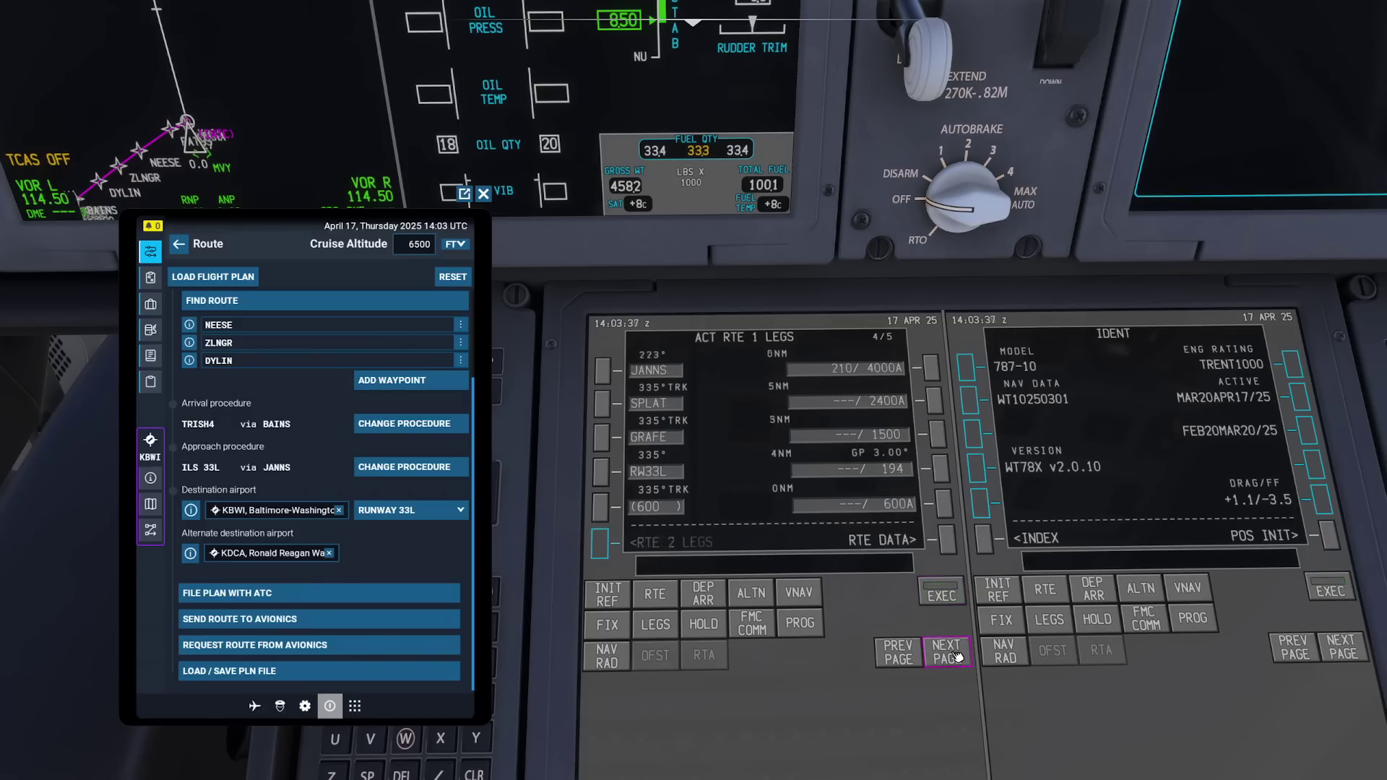
# Check the active route's legs pages for remaining discontinuities
pyautogui.click(900, 652)
pyautogui.click(900, 653)
pyautogui.click(900, 652)
pyautogui.click(900, 653)
pyautogui.click(900, 653)
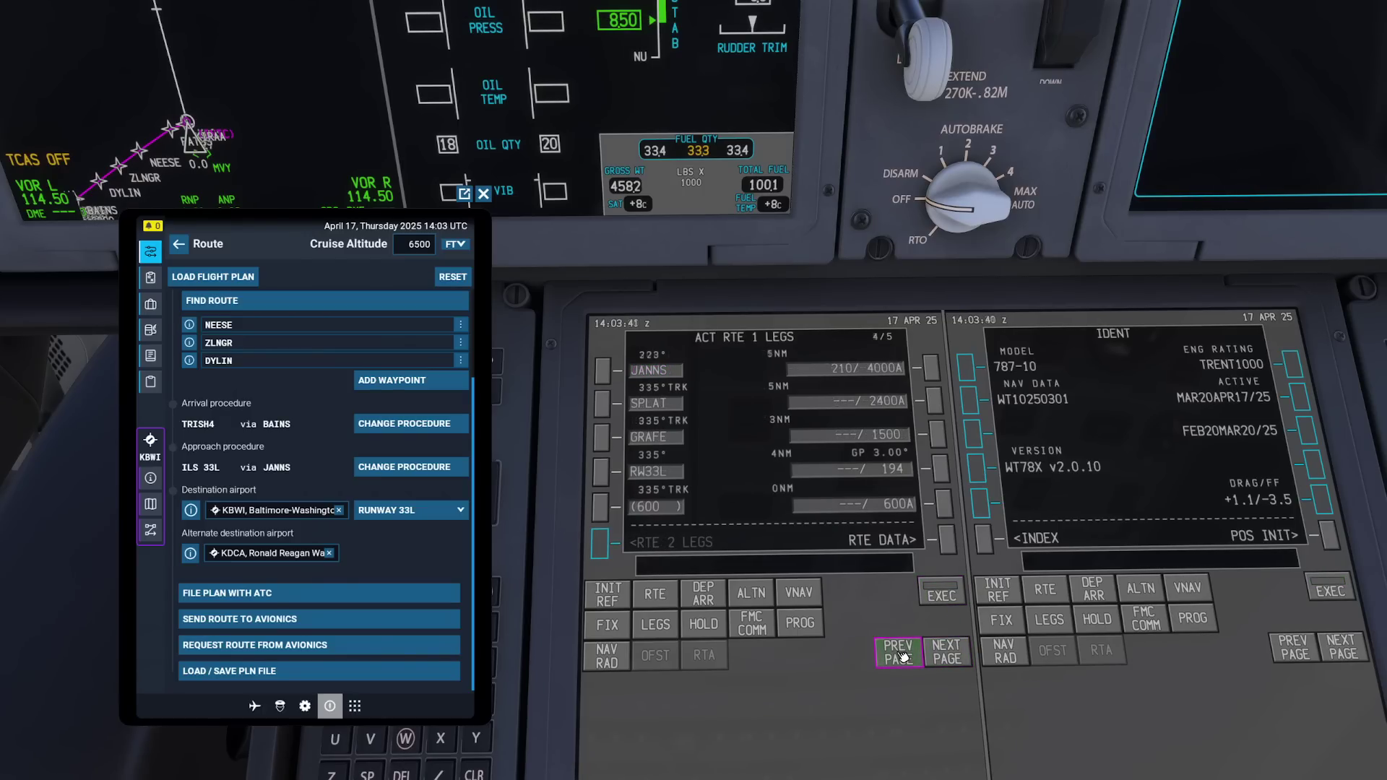
pyautogui.click(899, 652)
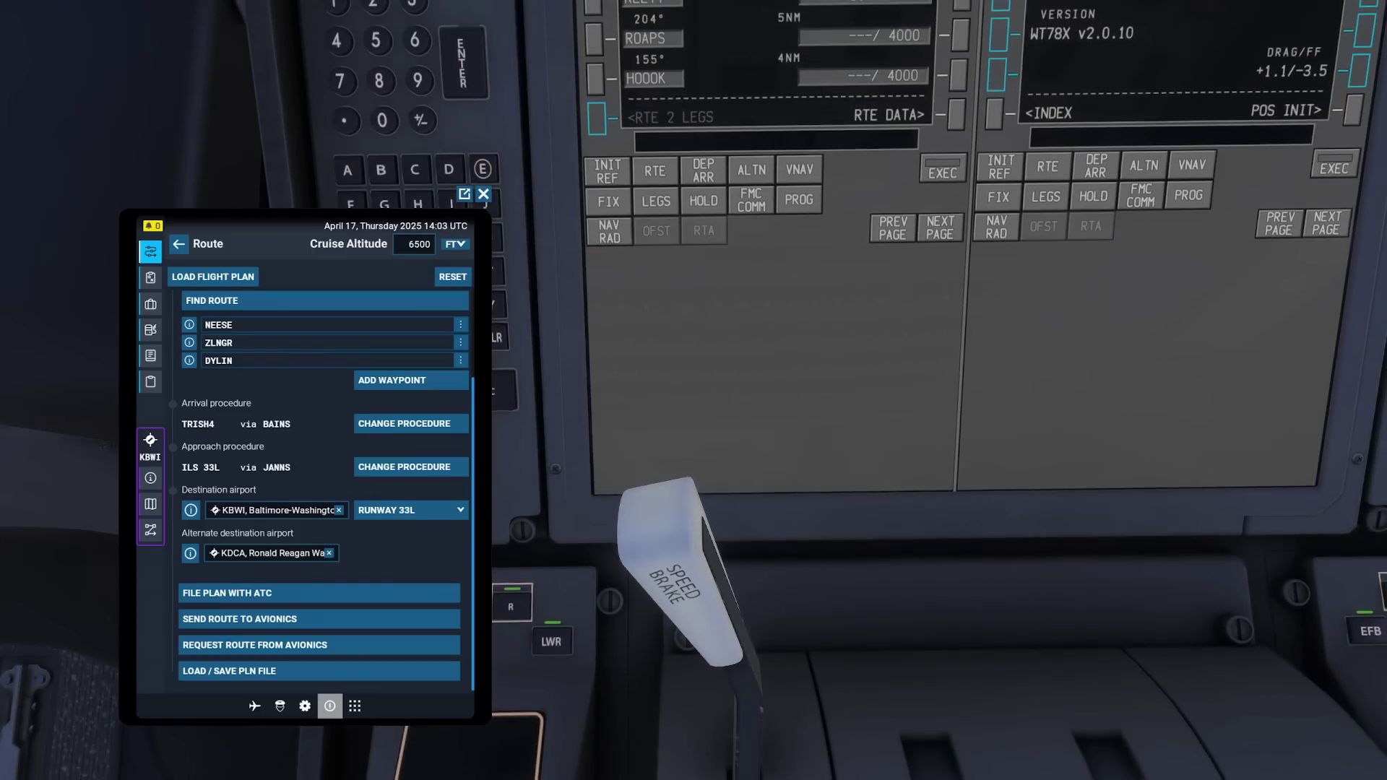
# Set the captain's navigation display to plan mode and inspect the whole route on it
pyautogui.hotkey('alt', '1')
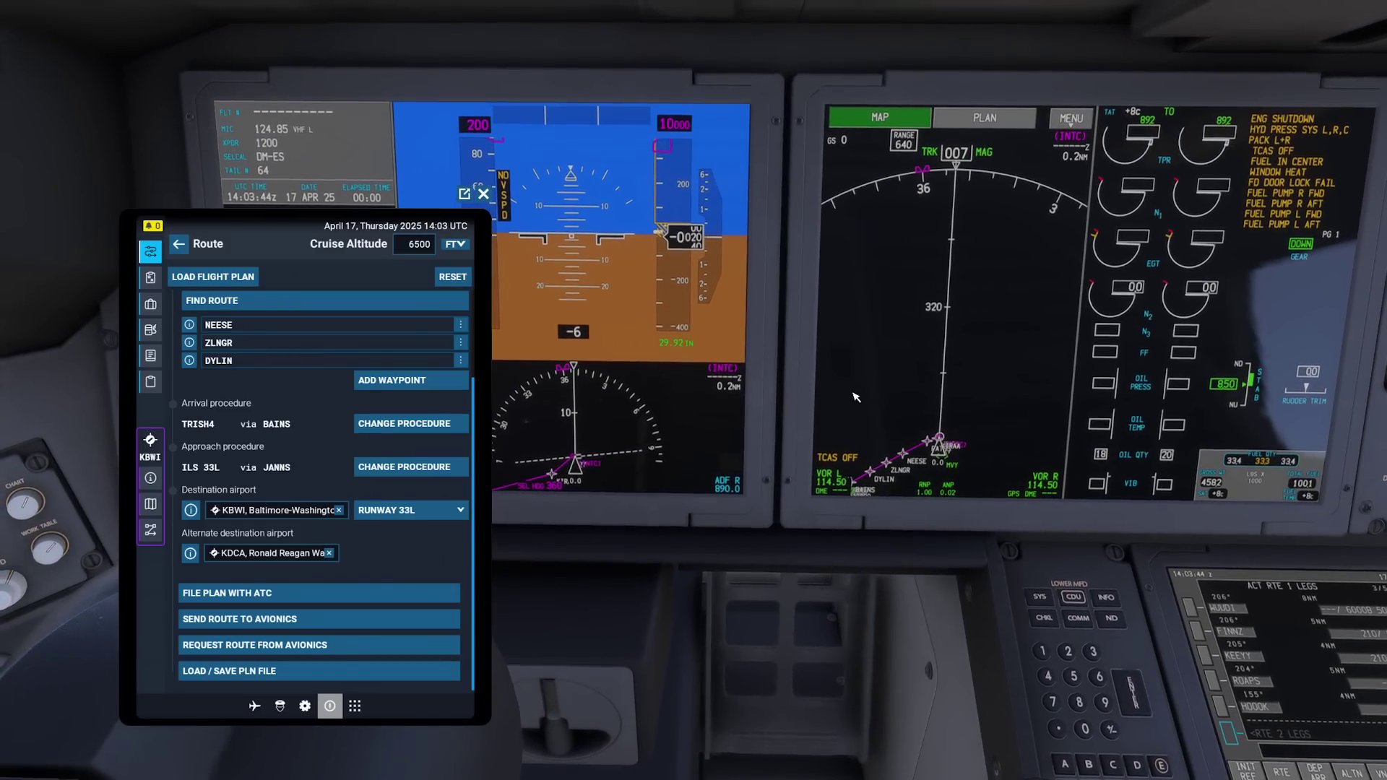
pyautogui.hotkey('alt', '2')
pyautogui.click(930, 336)
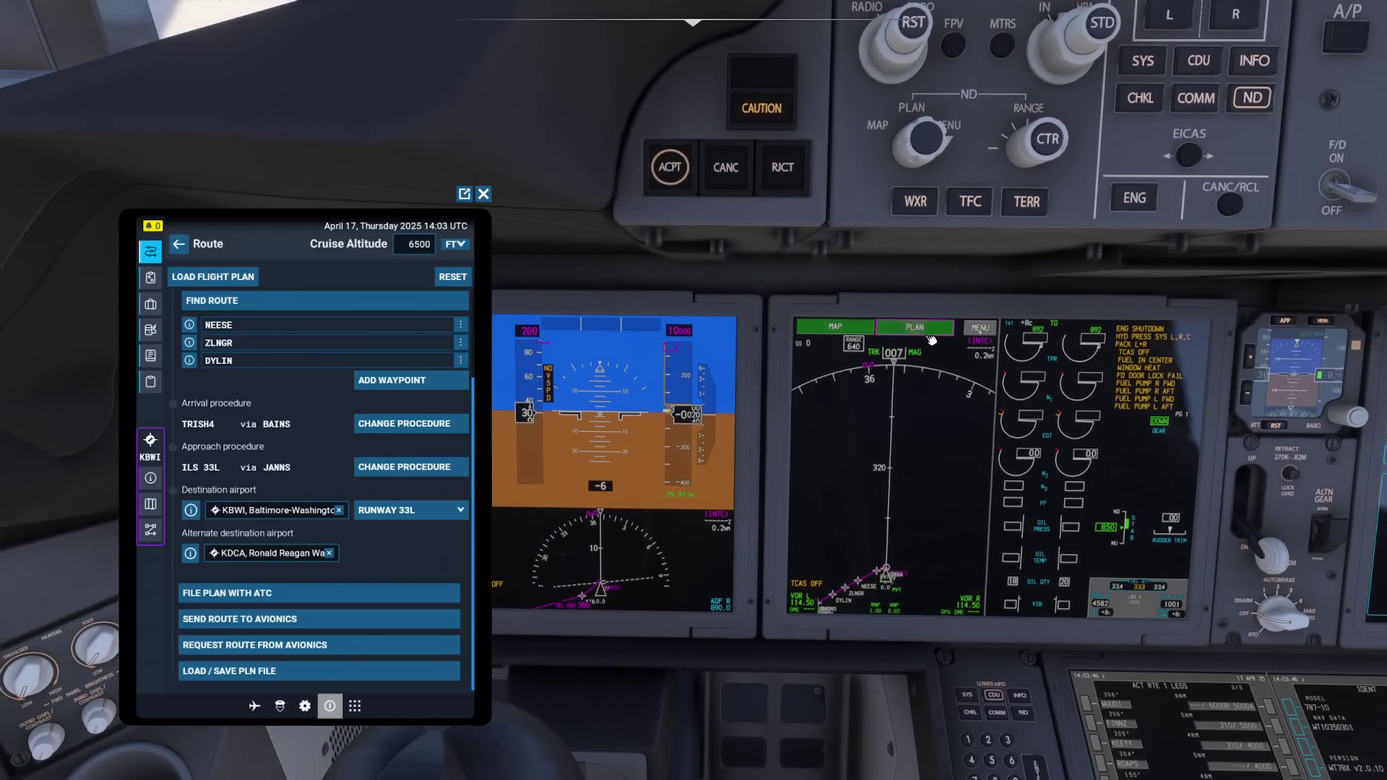
pyautogui.click(931, 340)
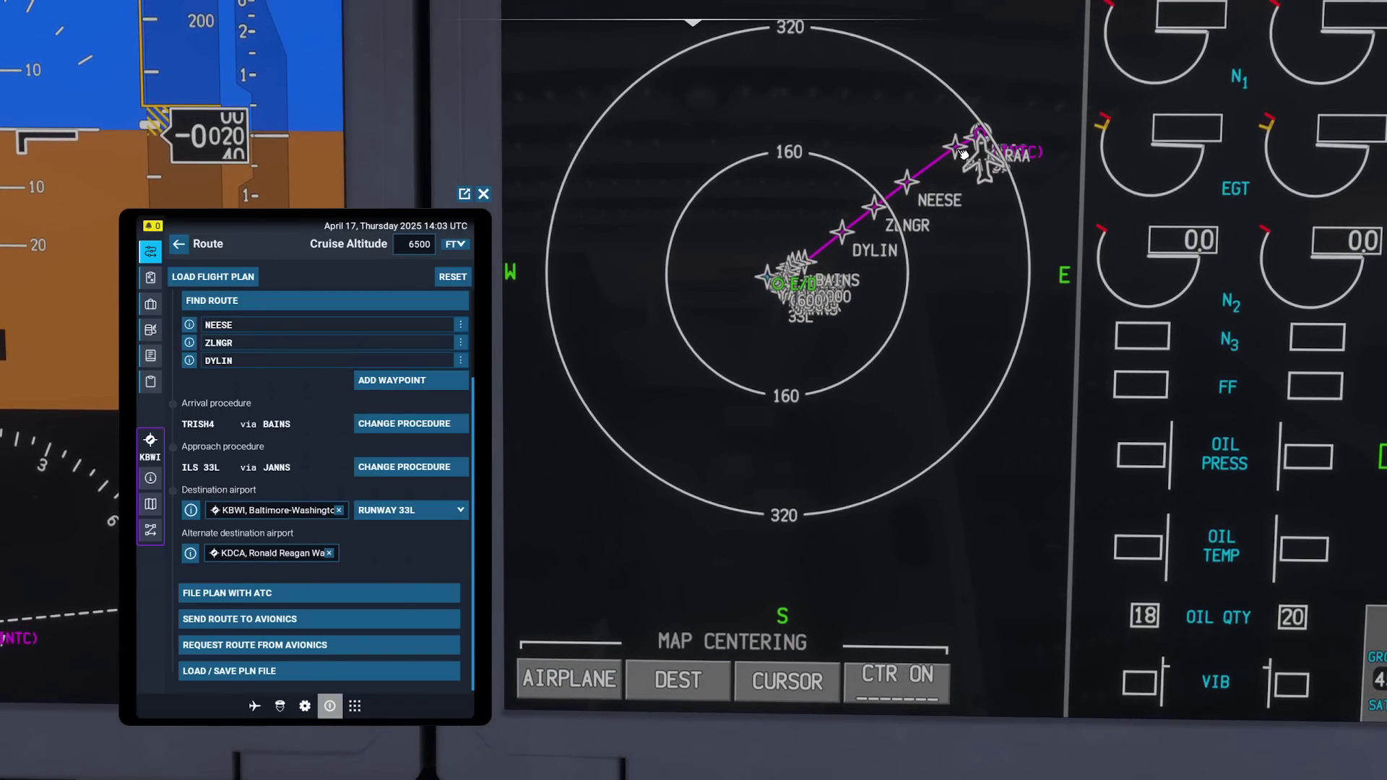
pyautogui.hotkey('ctrl', 'space')
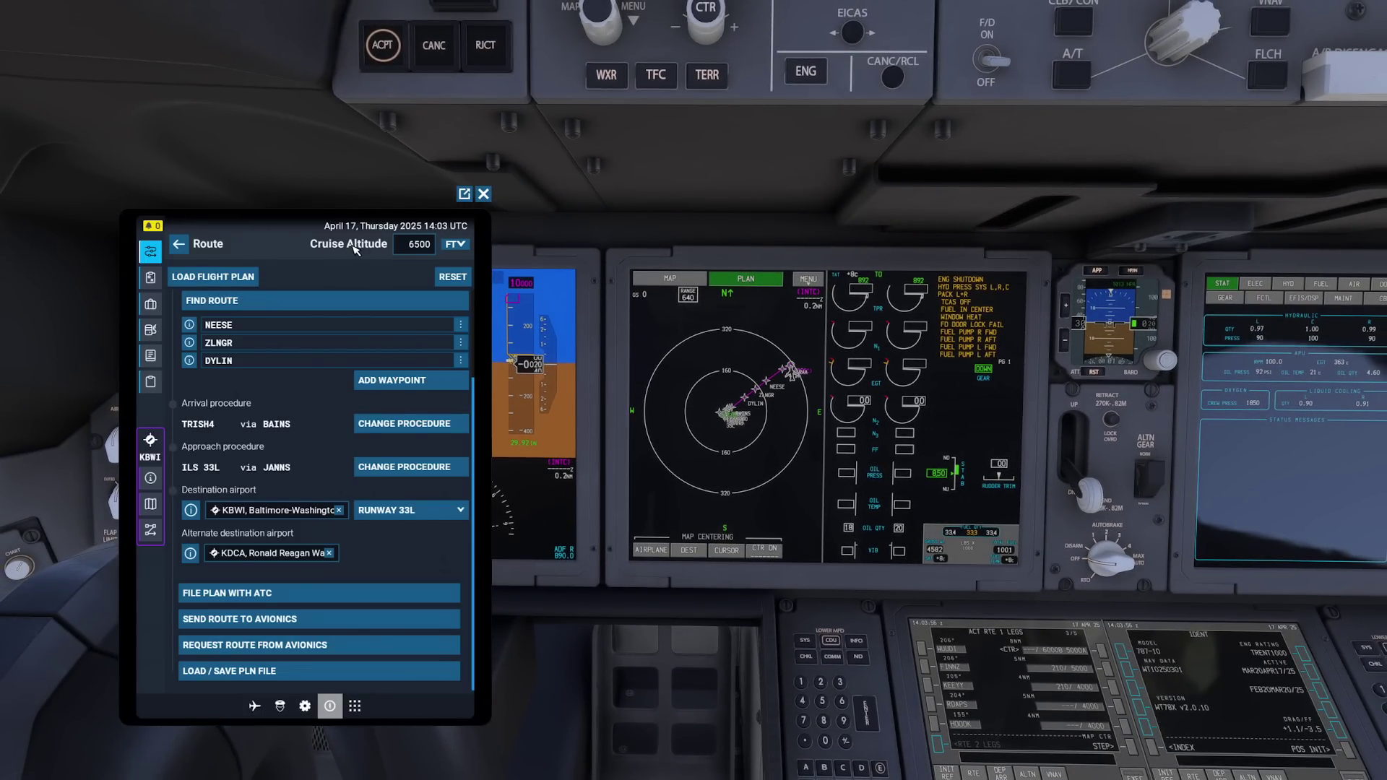
# Set the route's cruise altitude to 36000 ft on the tablet
pyautogui.click(414, 247)
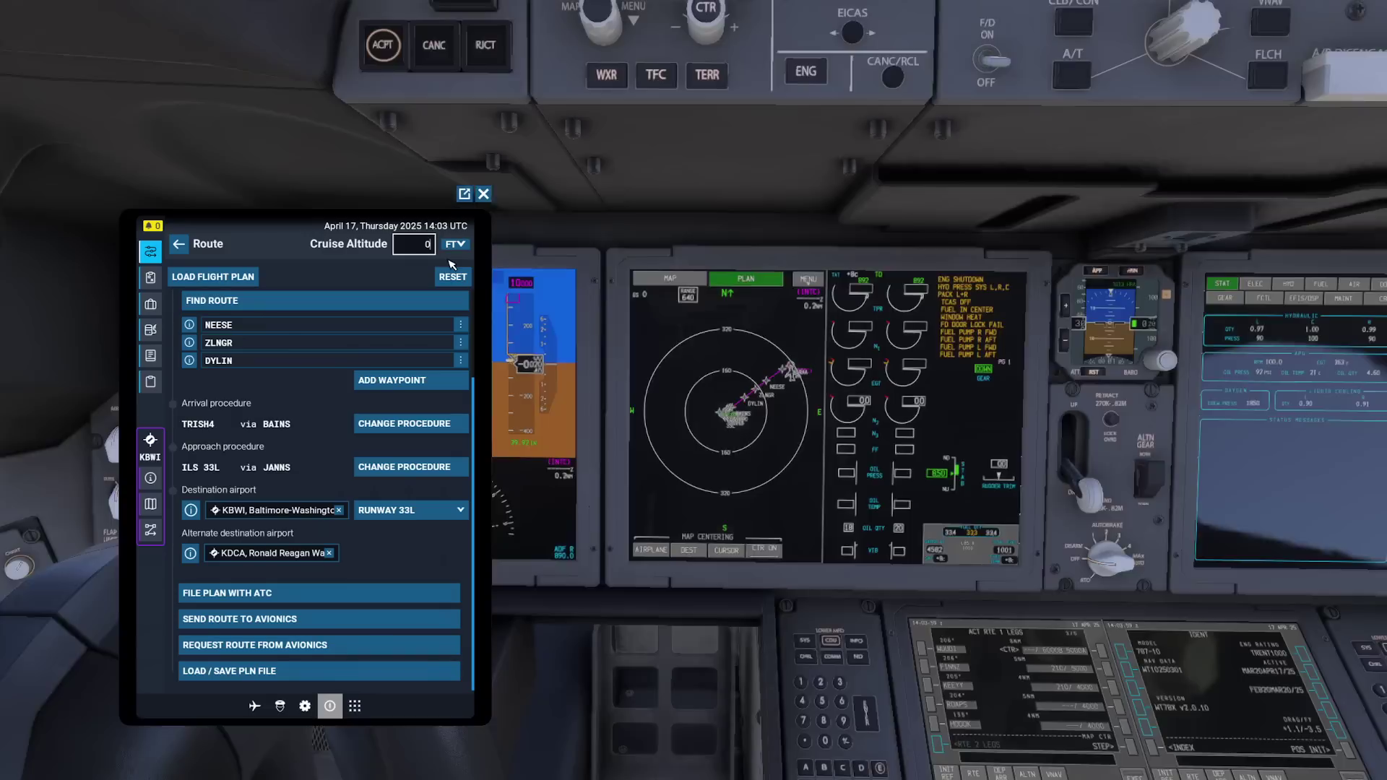
pyautogui.press('BackSpace')
pyautogui.press('BackSpace')
pyautogui.press('BackSpace')
pyautogui.press('BackSpace')
pyautogui.write('000')
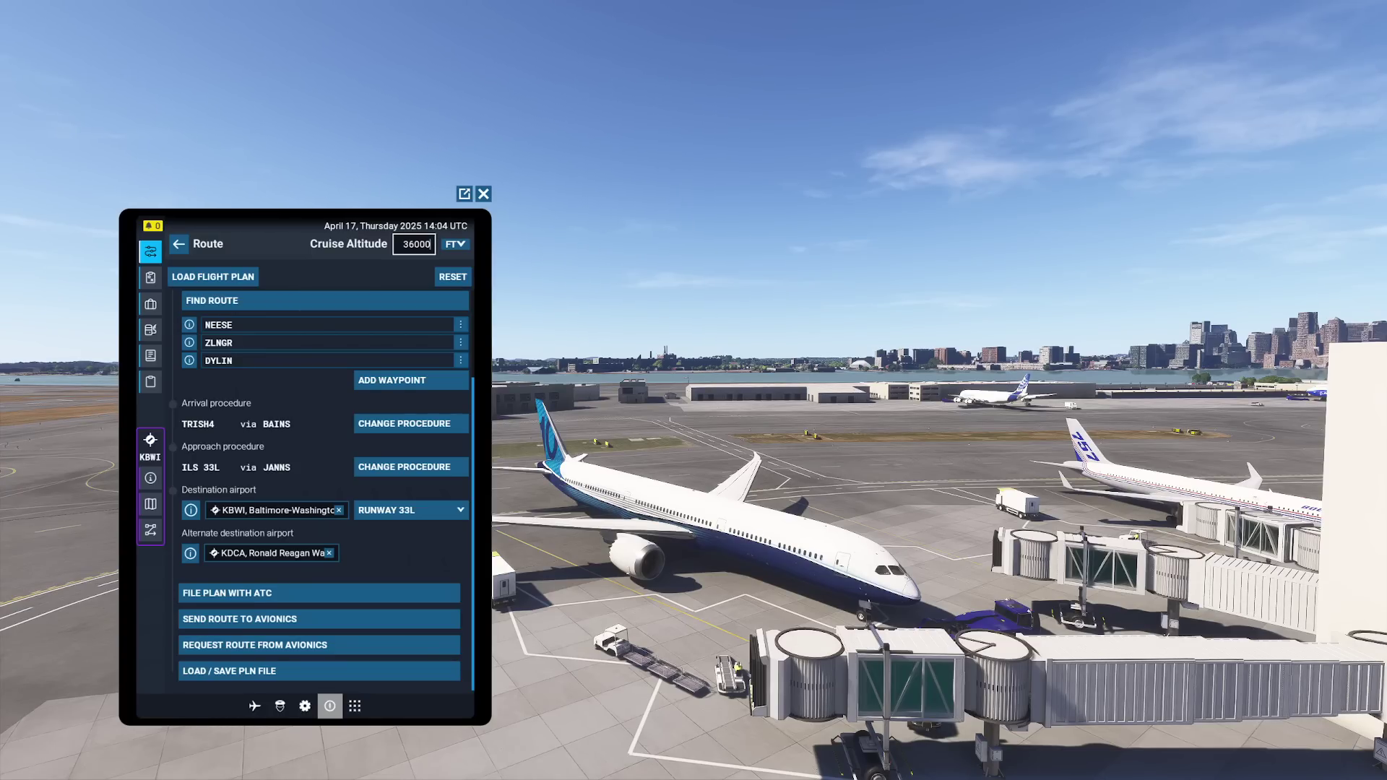
pyautogui.click(331, 274)
# Send the updated route to the avionics again and execute it in the flight management system
pyautogui.click(303, 620)
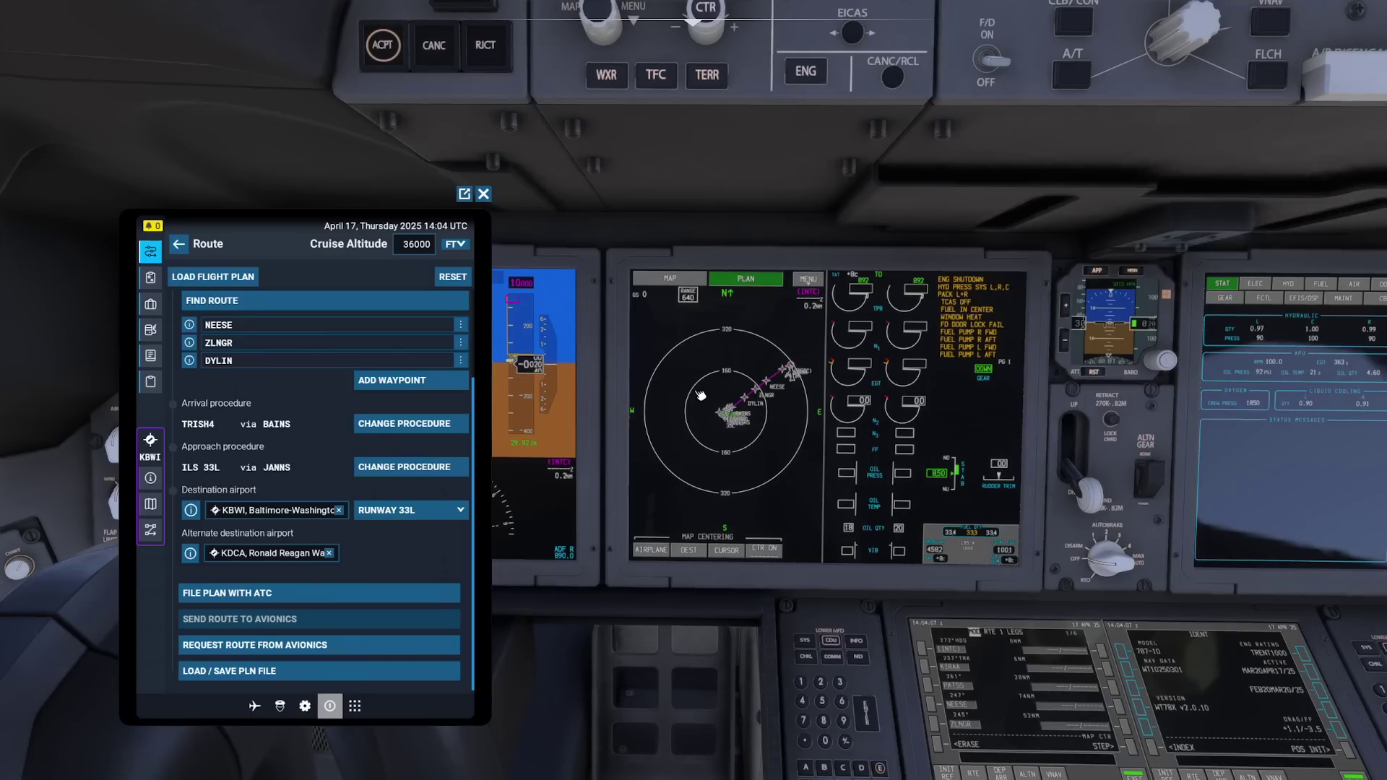
pyautogui.moveTo(744, 398); pyautogui.dragTo(1004, 554)
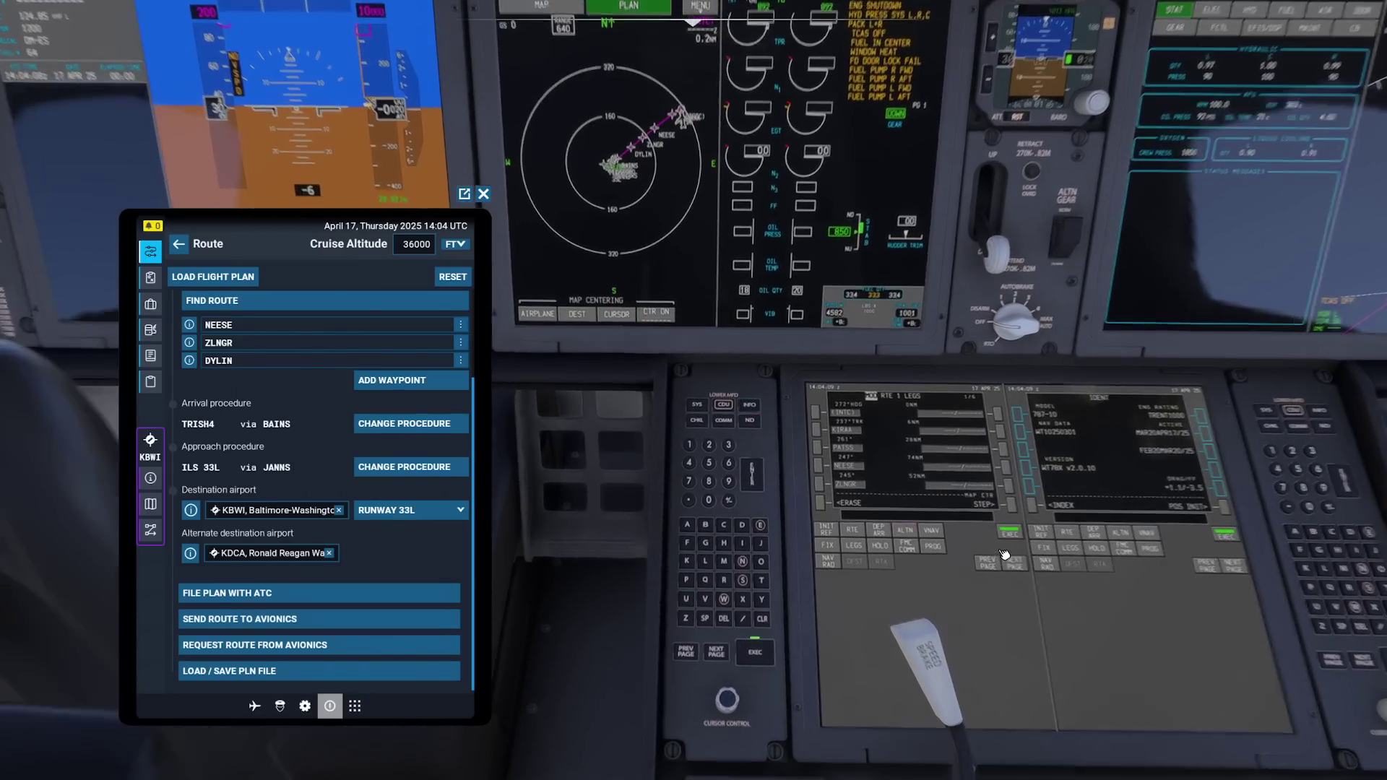
pyautogui.click(1009, 533)
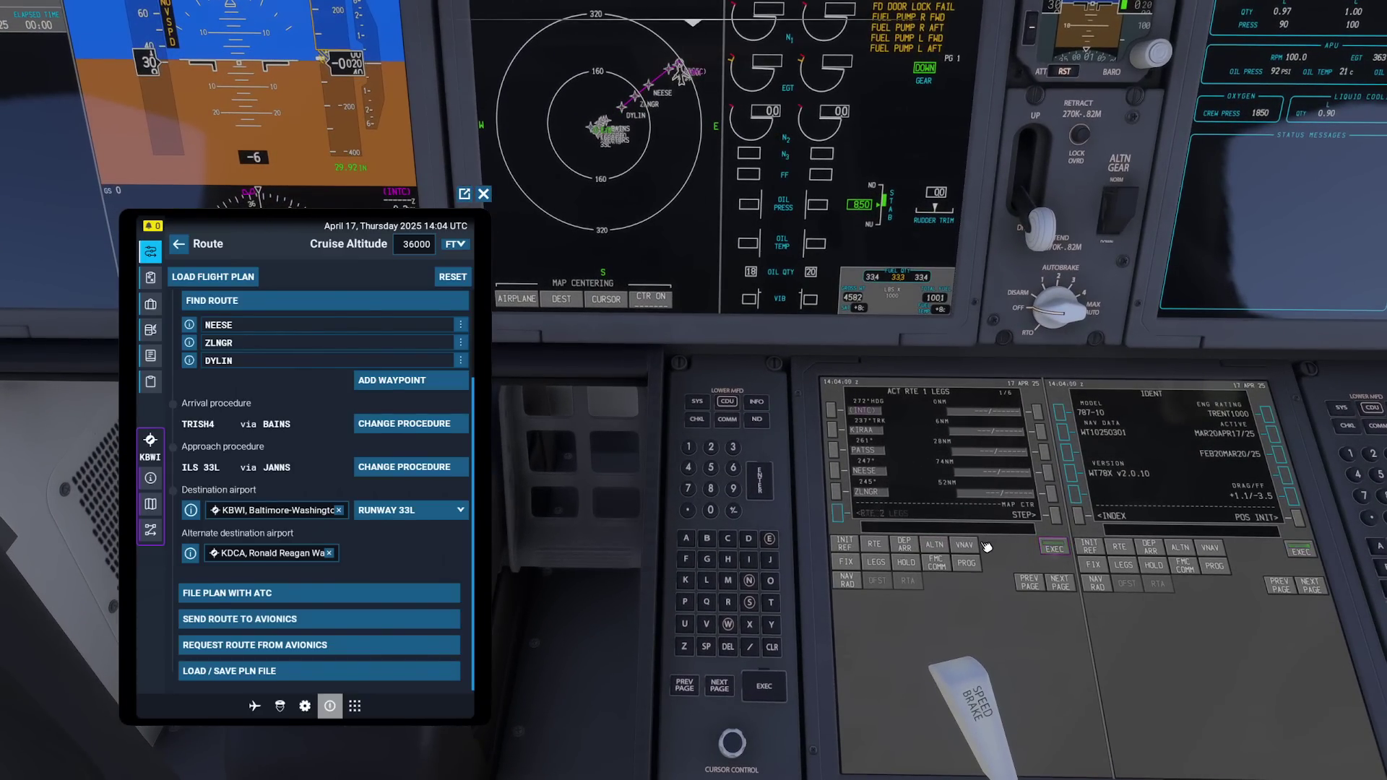
# Find the route discontinuity after DYLIN in the legs of the re-sent route and close it by moving BAINS up
pyautogui.scroll(3, 856, 537)
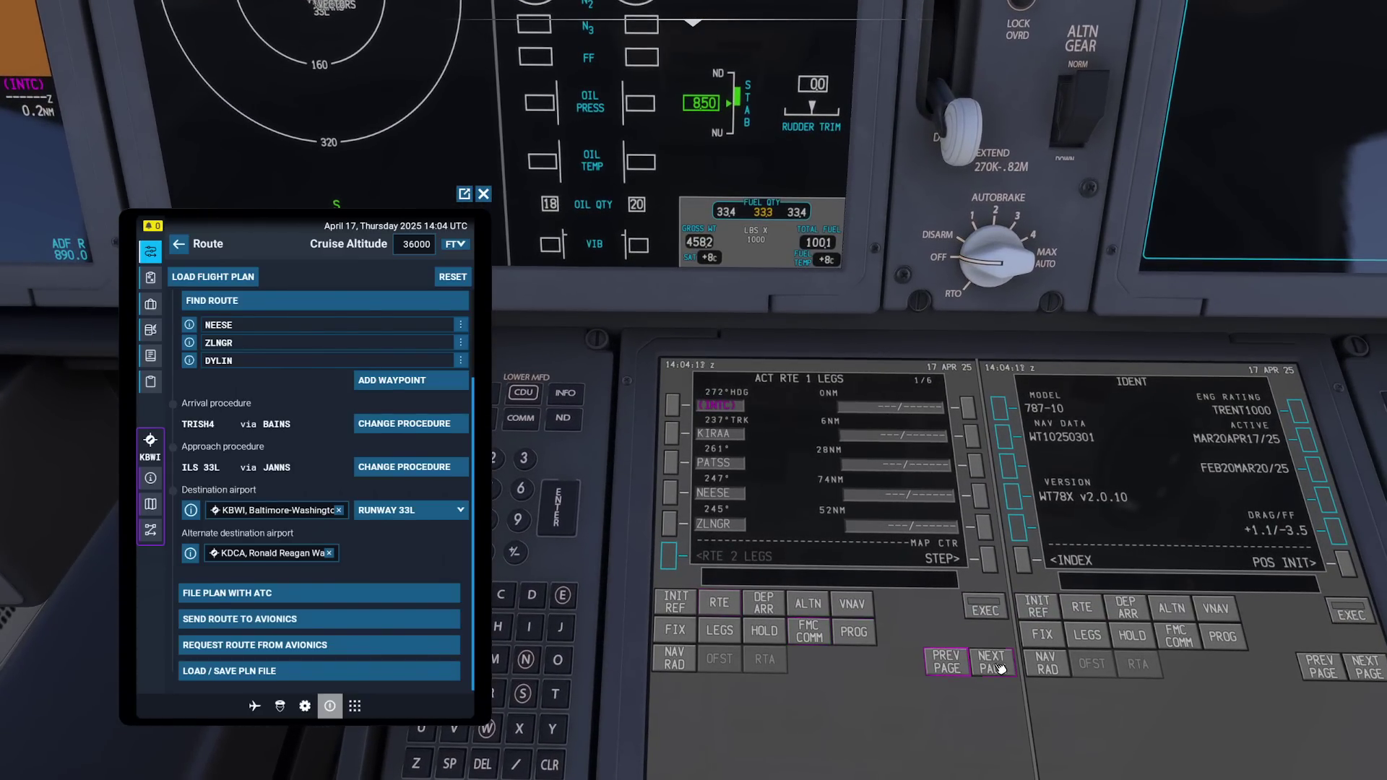
pyautogui.click(1001, 669)
pyautogui.click(1001, 669)
pyautogui.click(1000, 668)
pyautogui.click(995, 666)
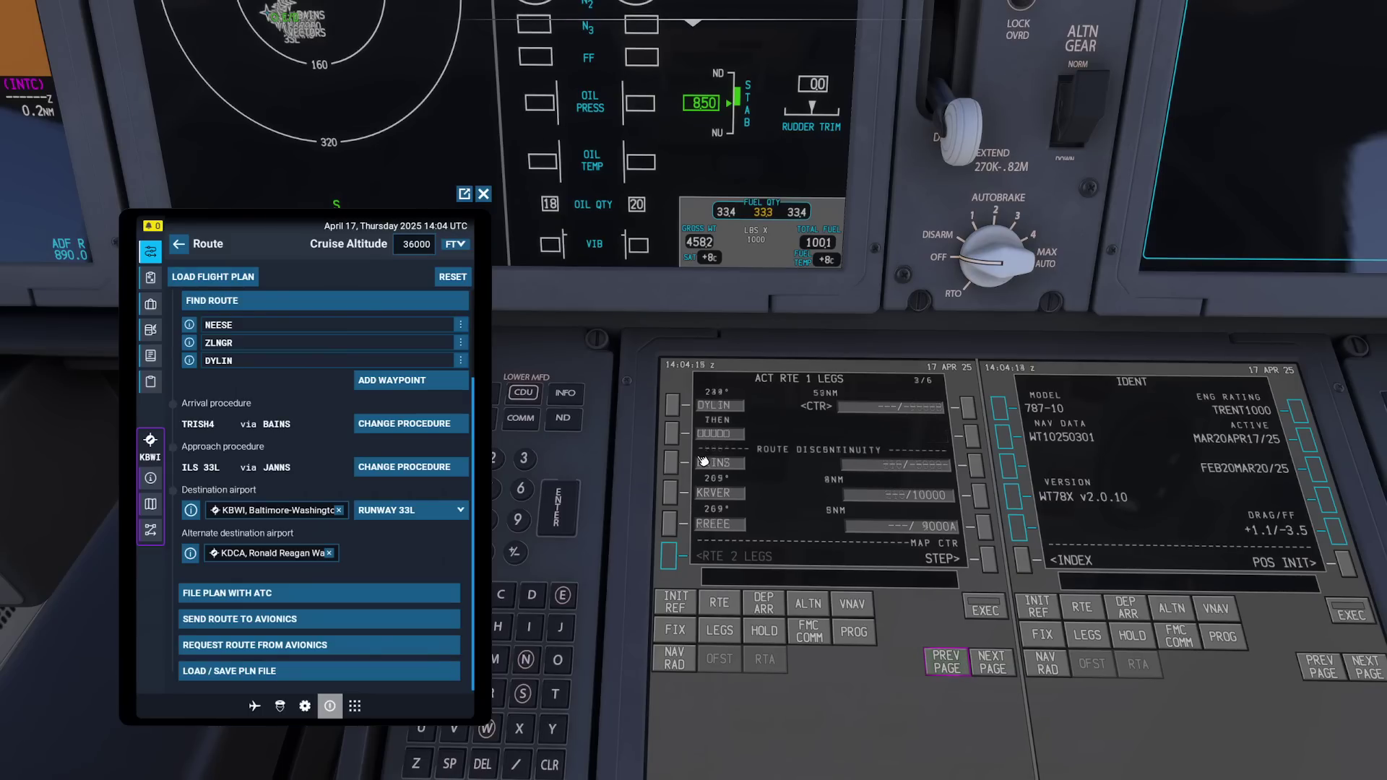
pyautogui.click(678, 459)
pyautogui.click(671, 433)
# Remove the VECTORS leg by moving JANNS up in its place, and execute the modified route
pyautogui.click(993, 666)
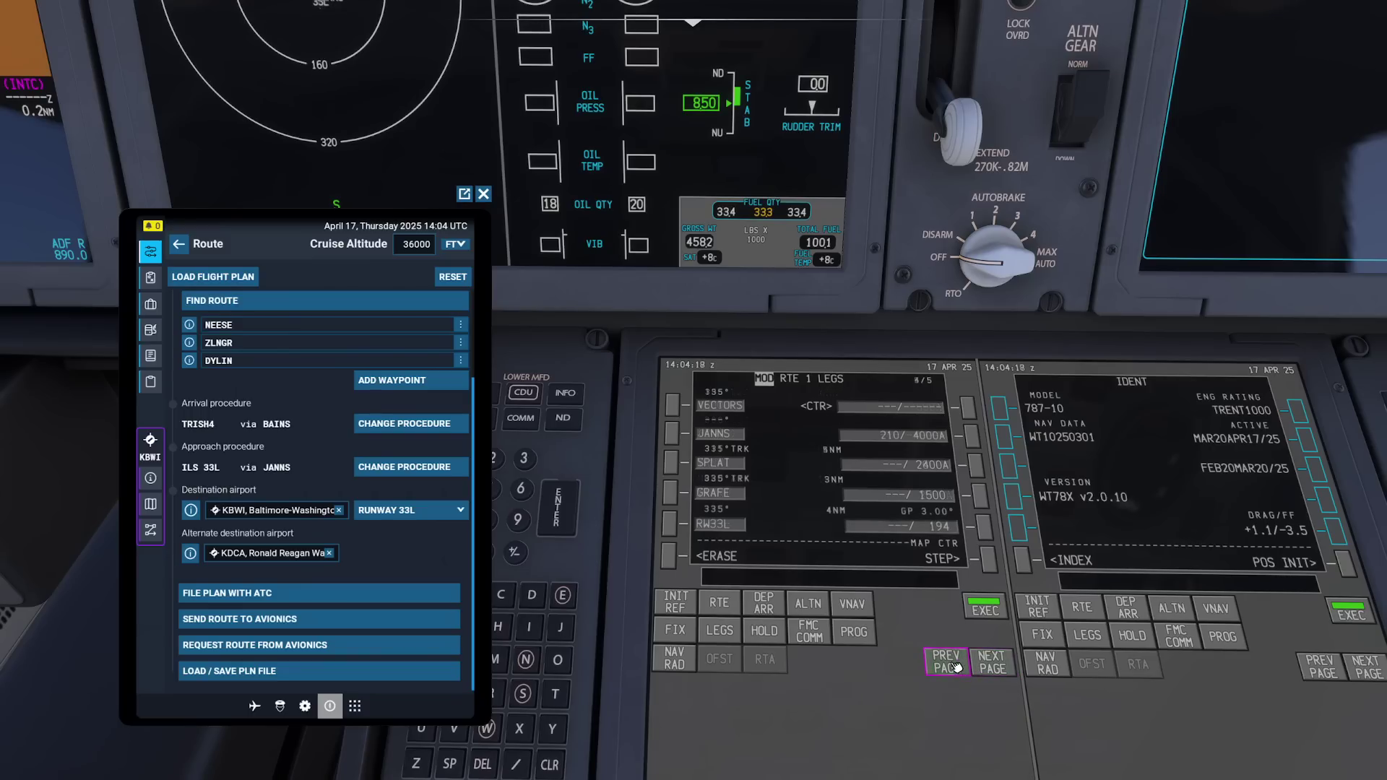
pyautogui.click(676, 407)
pyautogui.click(985, 609)
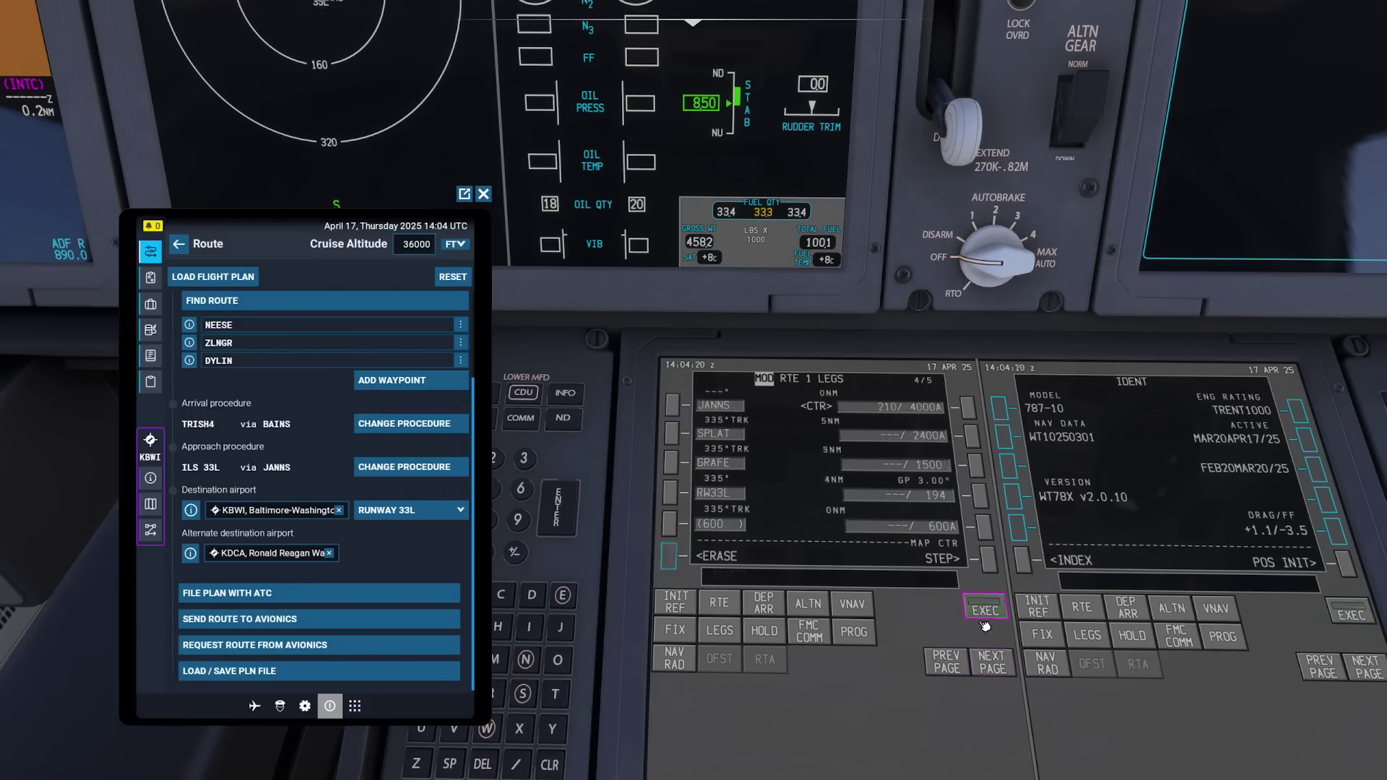
# Review the executed route legs, including the missed approach and the hold at YANNI
pyautogui.click(961, 665)
pyautogui.click(961, 665)
pyautogui.click(961, 665)
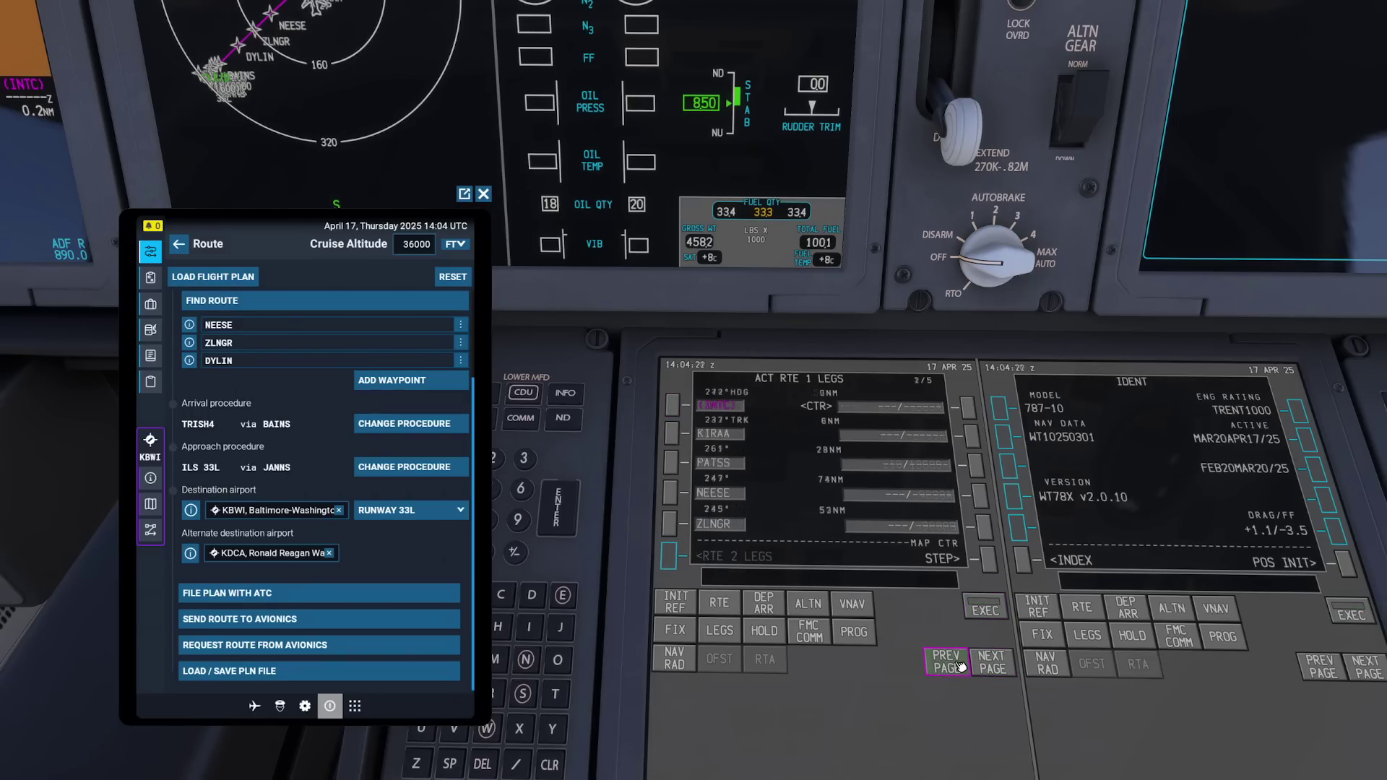
pyautogui.click(961, 665)
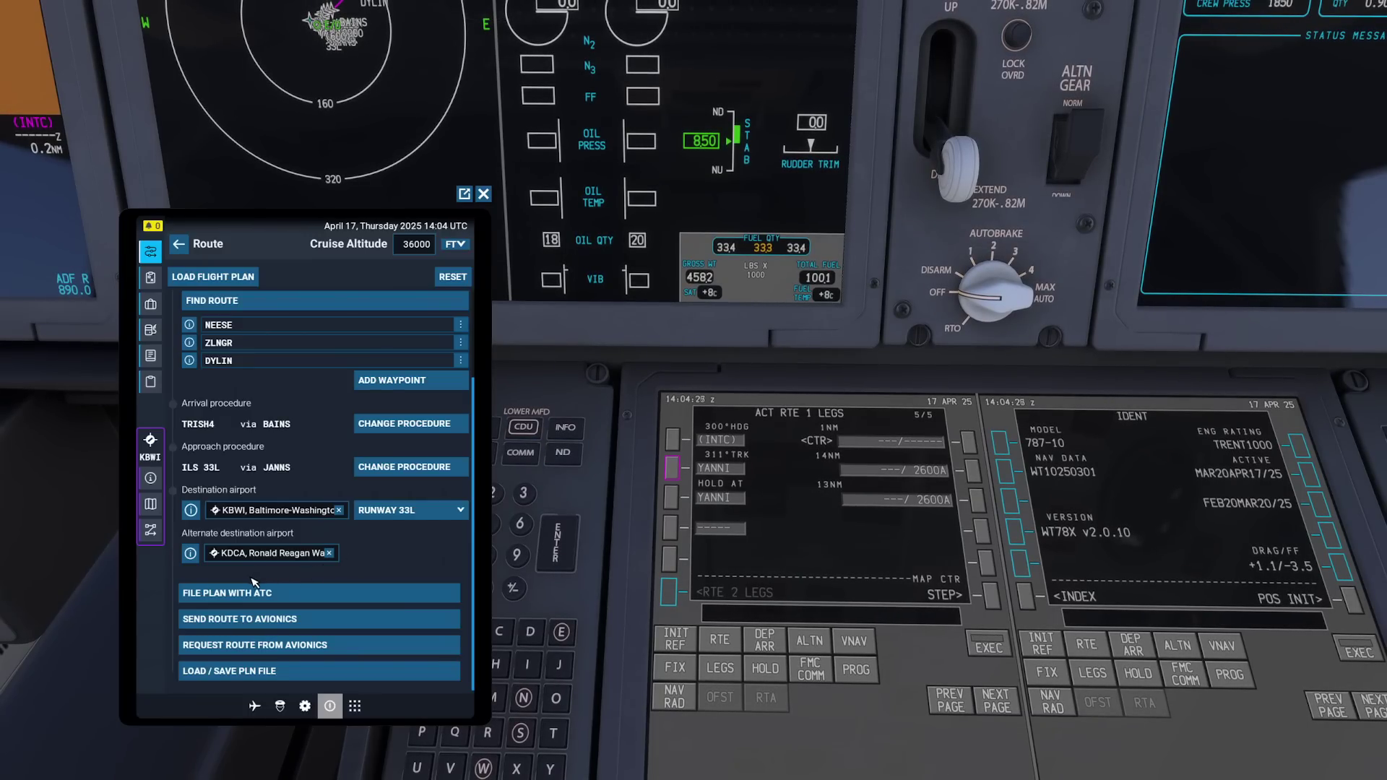
# File the plan with ATC, and check the airline options and ATC callsign in the tablet's flight details
pyautogui.click(228, 591)
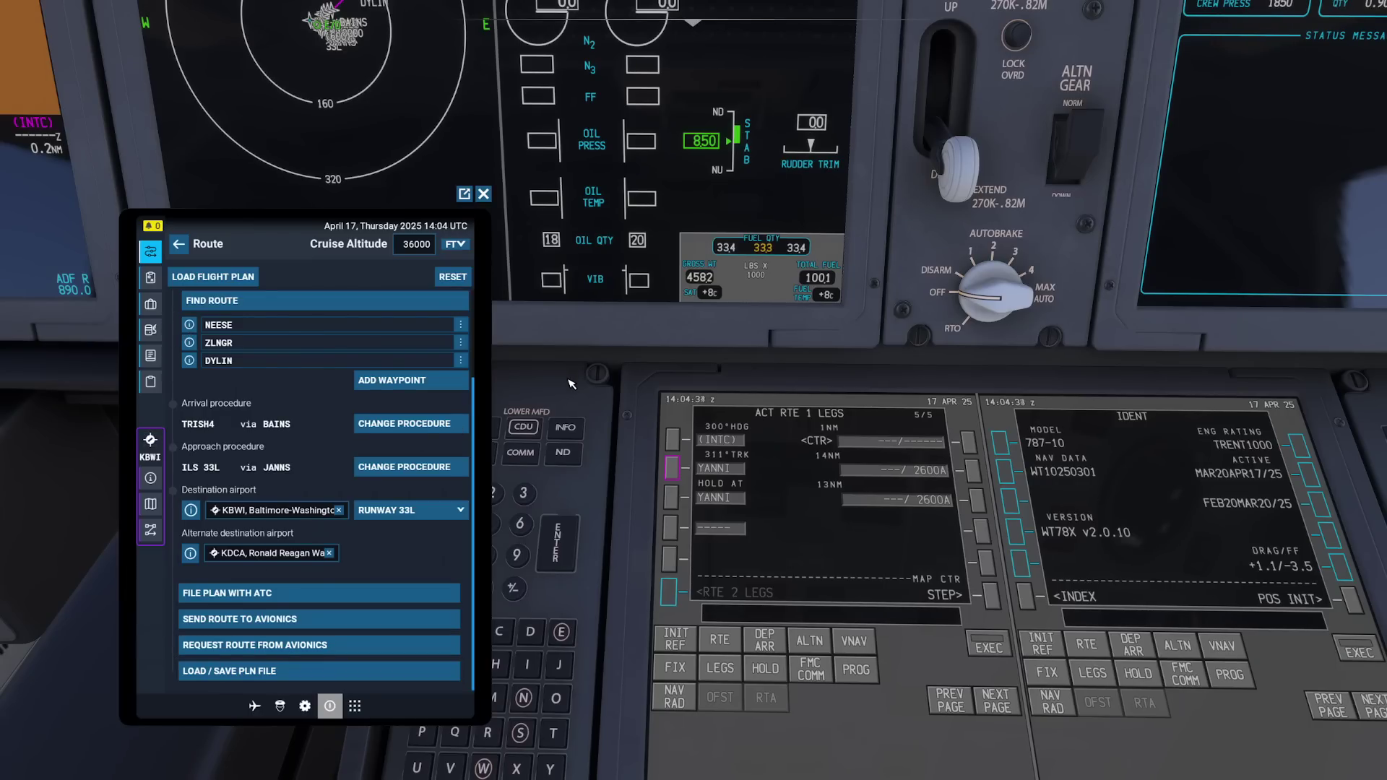
pyautogui.click(150, 278)
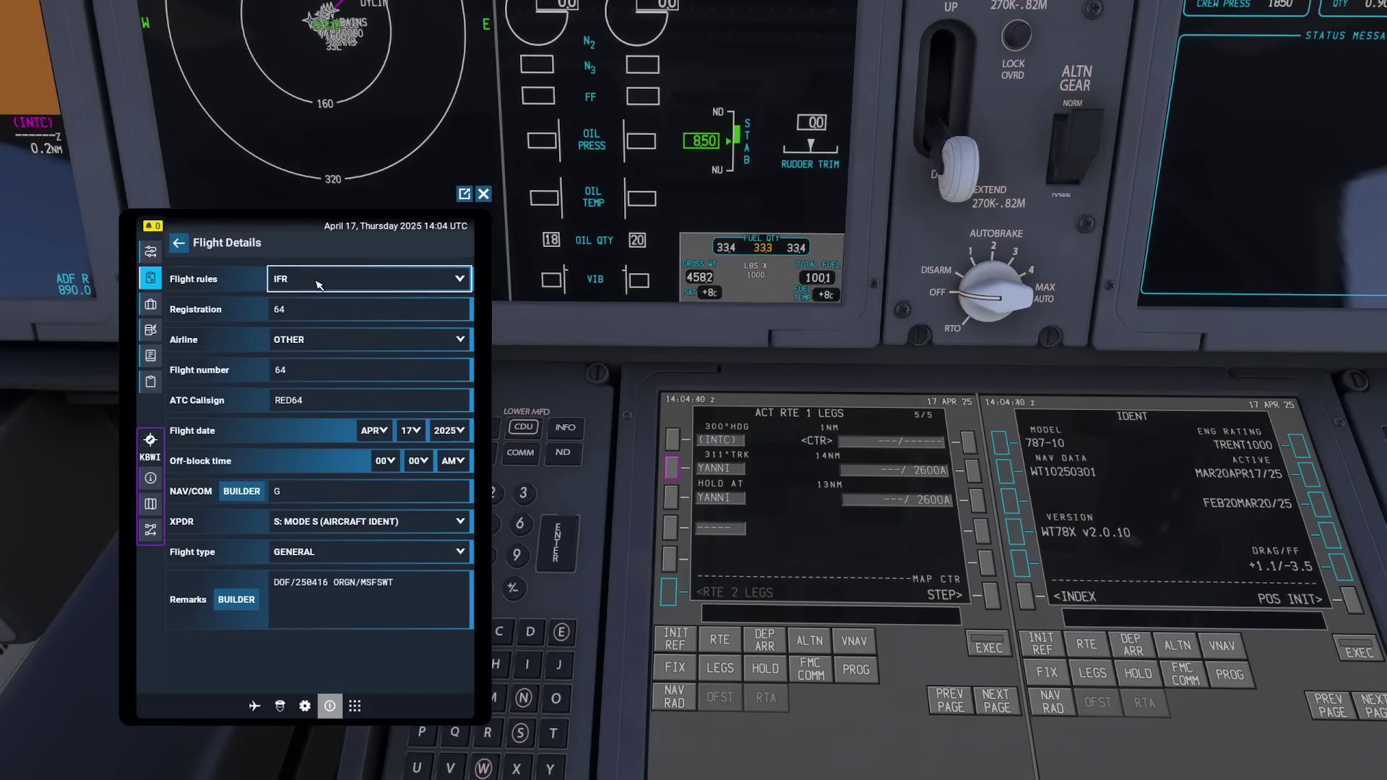
pyautogui.click(315, 343)
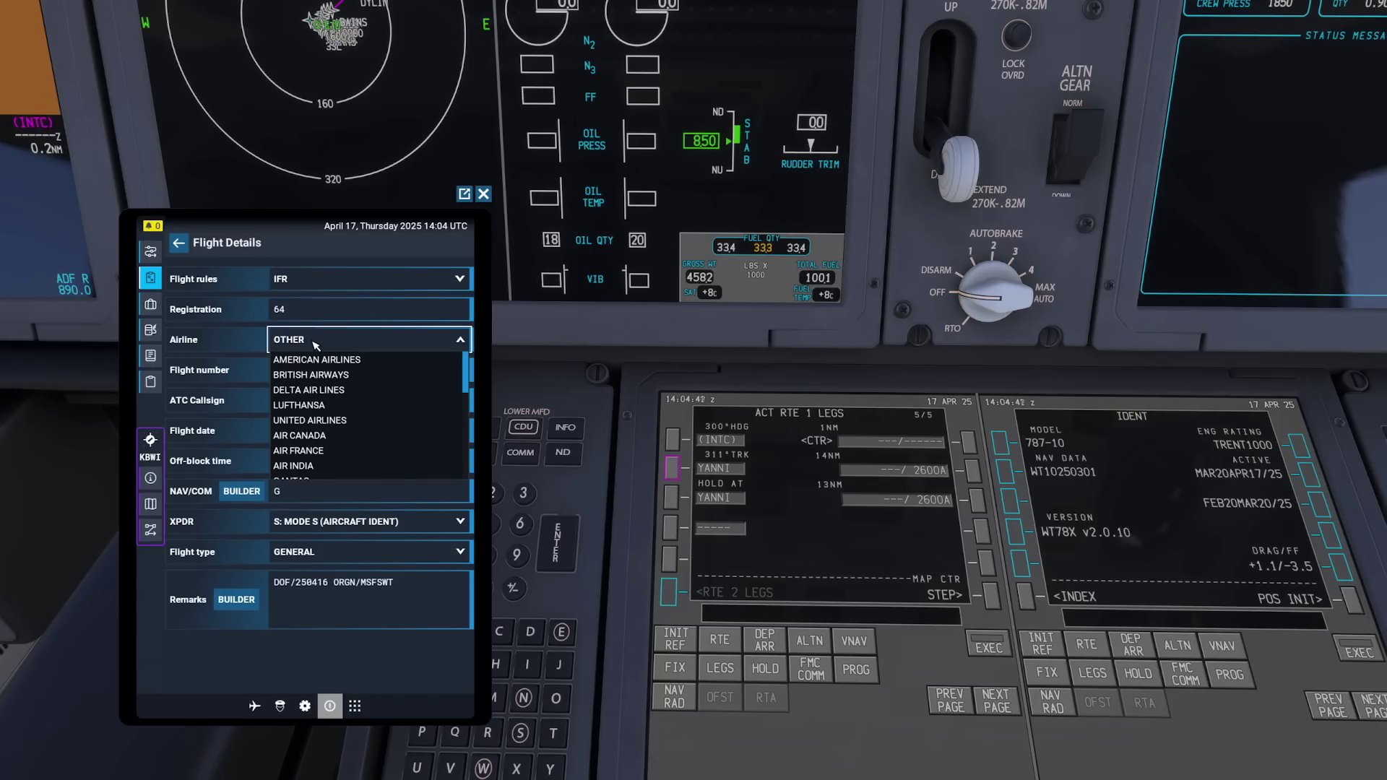
pyautogui.click(316, 343)
pyautogui.click(299, 406)
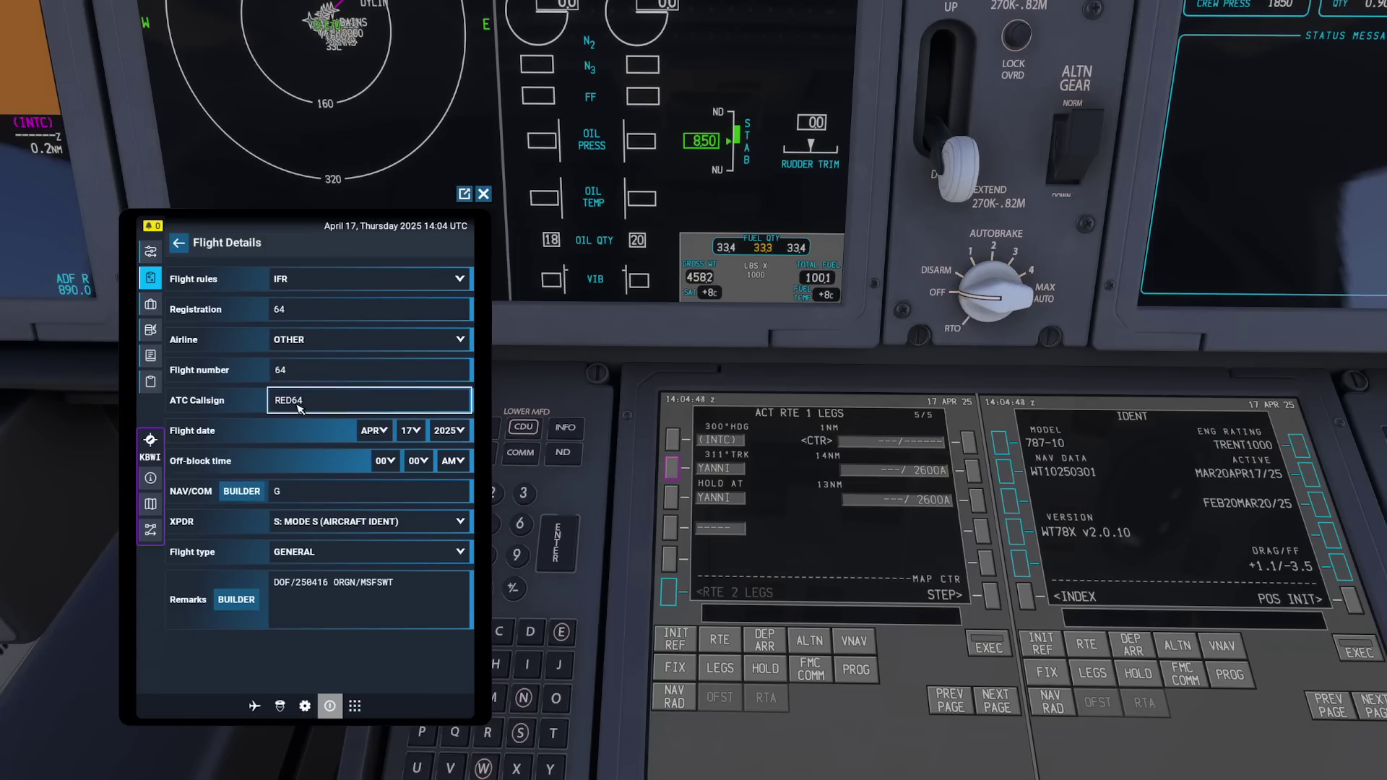
# Set the NAV/COM equipment to S: Standard equipment and G: GNSS with the NAV/COM builder
pyautogui.click(244, 493)
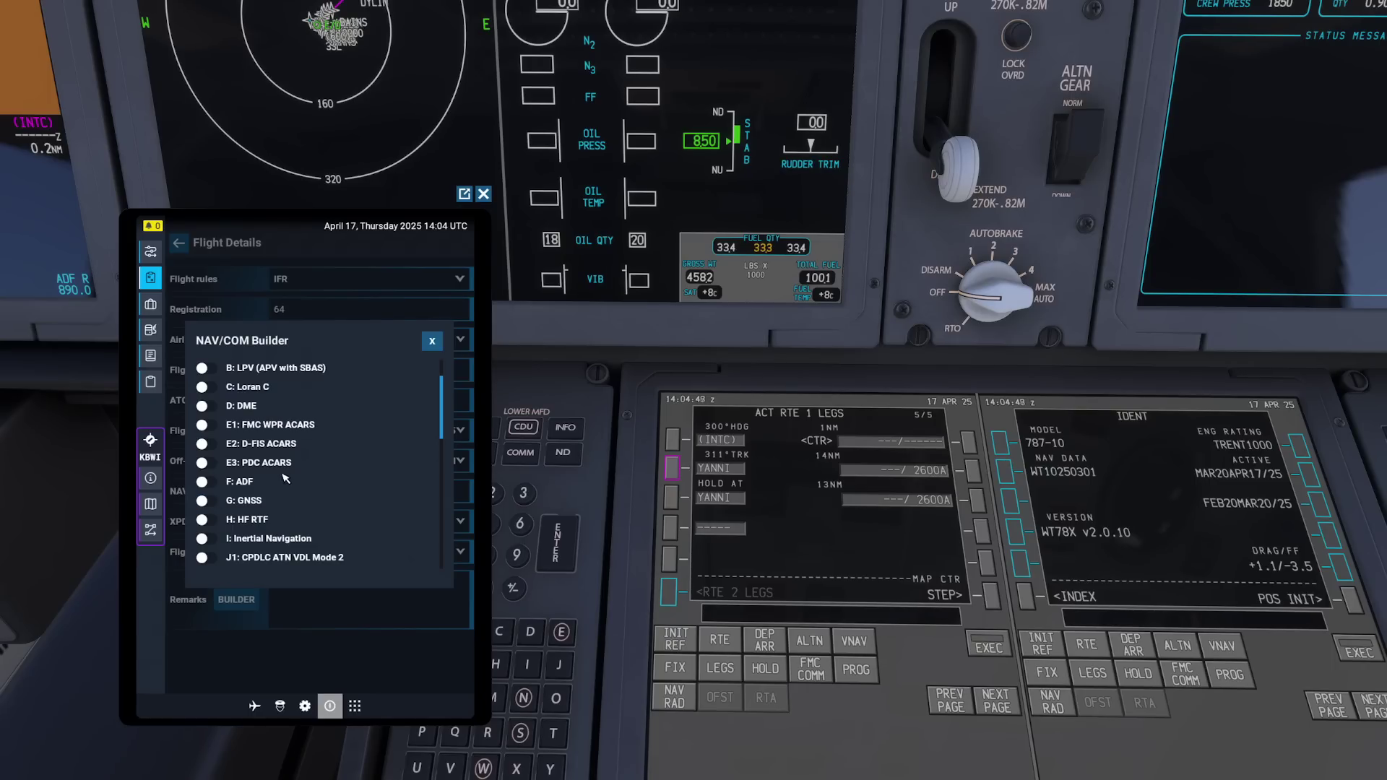
pyautogui.scroll(-3, 287, 481)
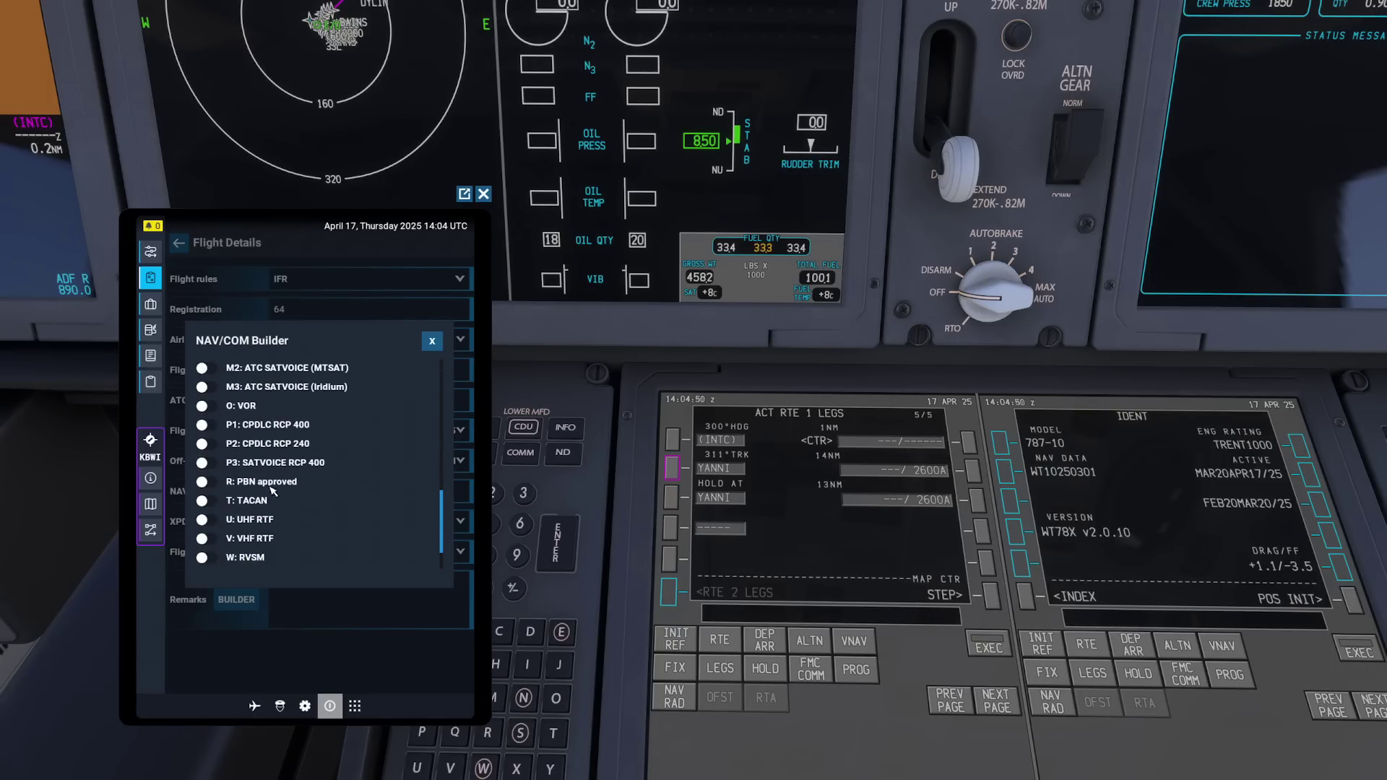
pyautogui.scroll(3, 246, 521)
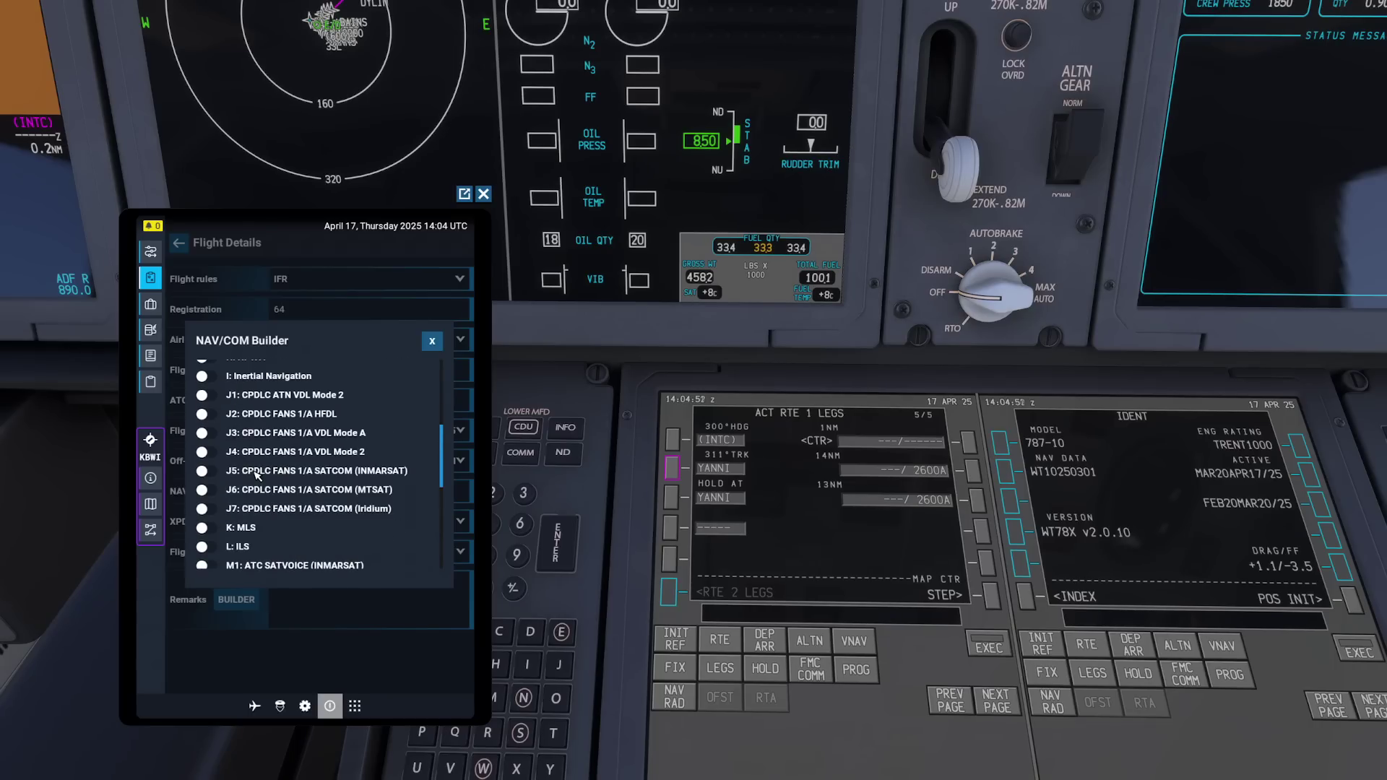
pyautogui.scroll(1, 215, 406)
pyautogui.click(207, 385)
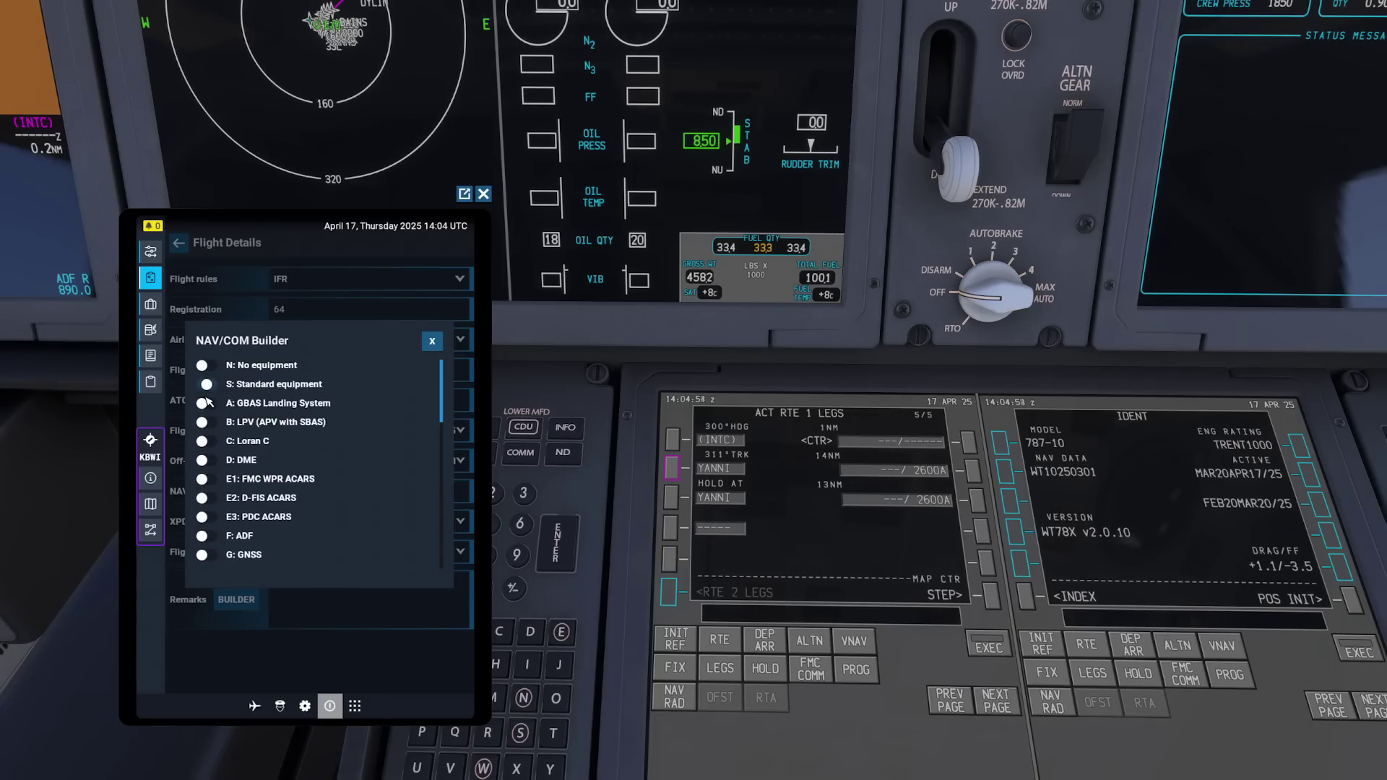
pyautogui.click(202, 556)
pyautogui.scroll(-2, 293, 498)
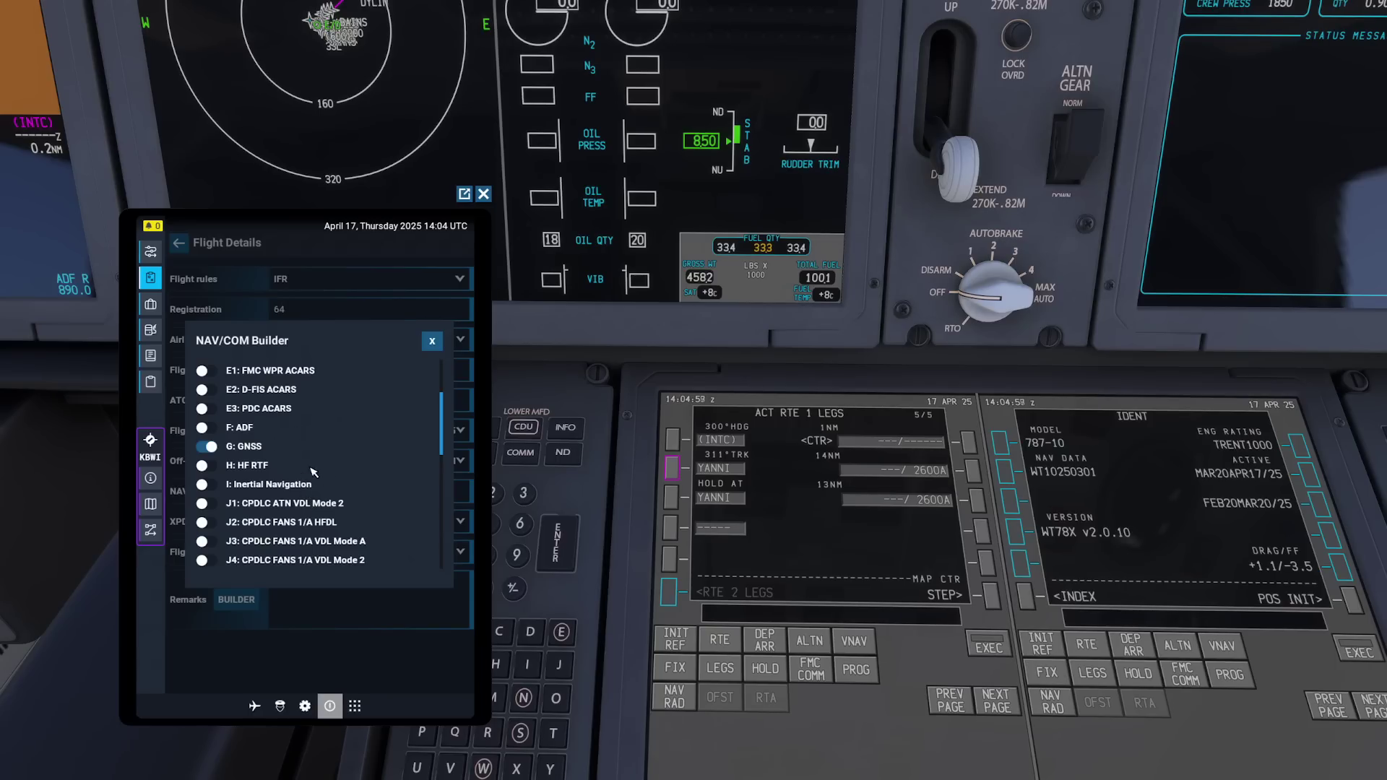
pyautogui.scroll(-3, 313, 472)
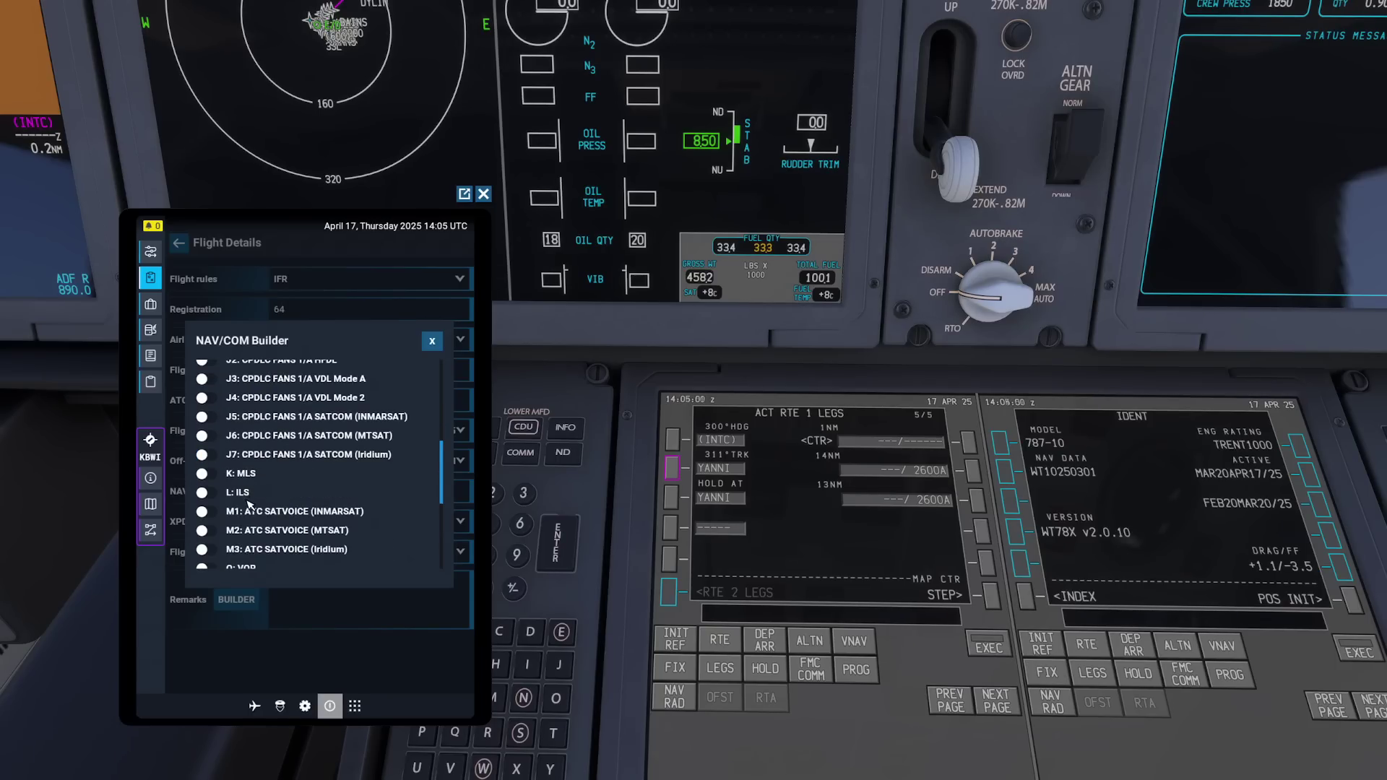
pyautogui.click(433, 343)
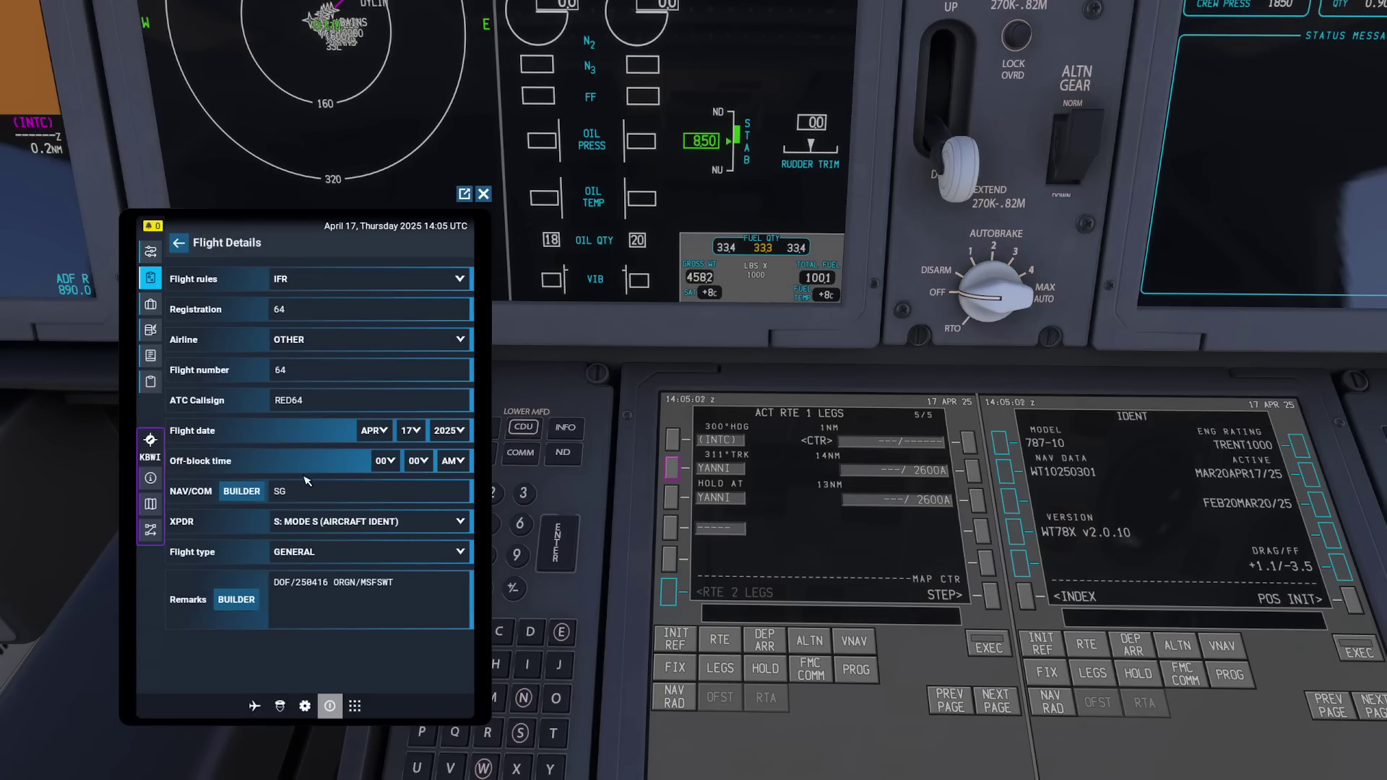
# Set the flight type to SCHEDULED in the flight details
pyautogui.click(303, 555)
pyautogui.click(329, 593)
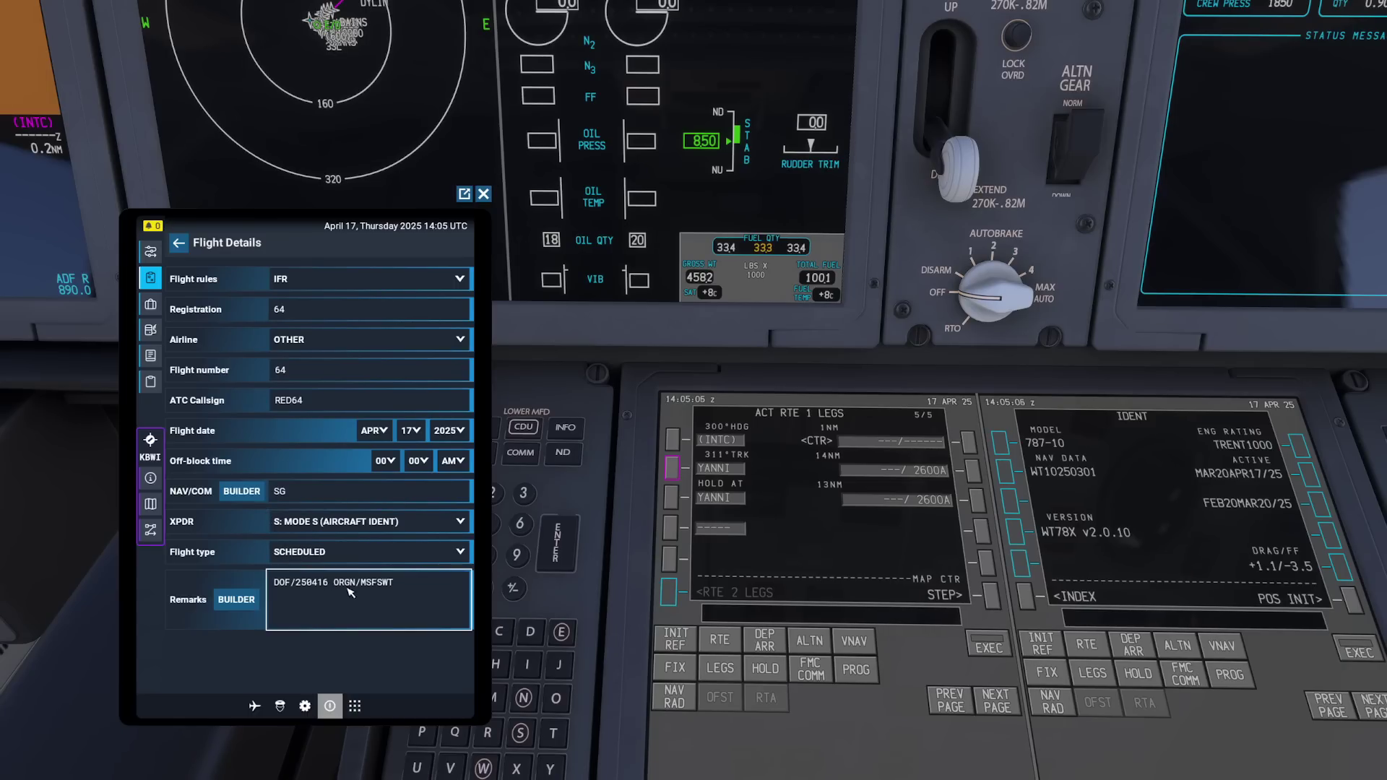